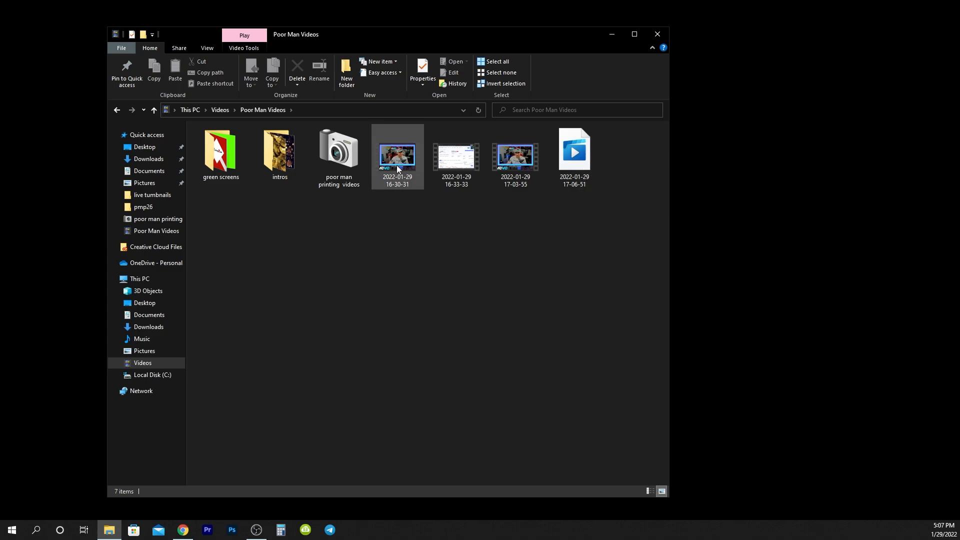
Move the 2022-01-29 recordings into the pmp27 folder inside "poor man printing videos" and open that folder
drag(397, 165, 344, 166)
double_click(343, 166)
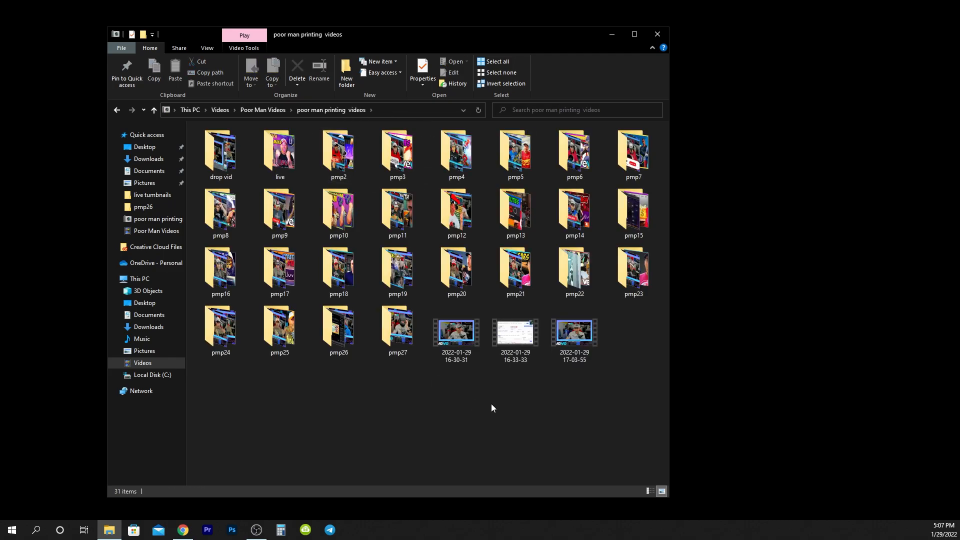
right_click(407, 398)
click(375, 410)
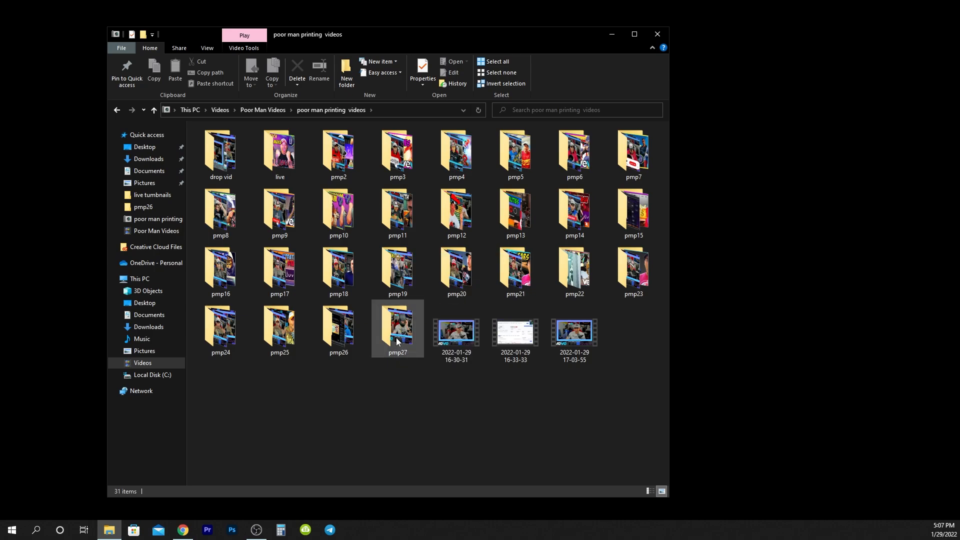
drag(453, 337, 398, 344)
double_click(396, 342)
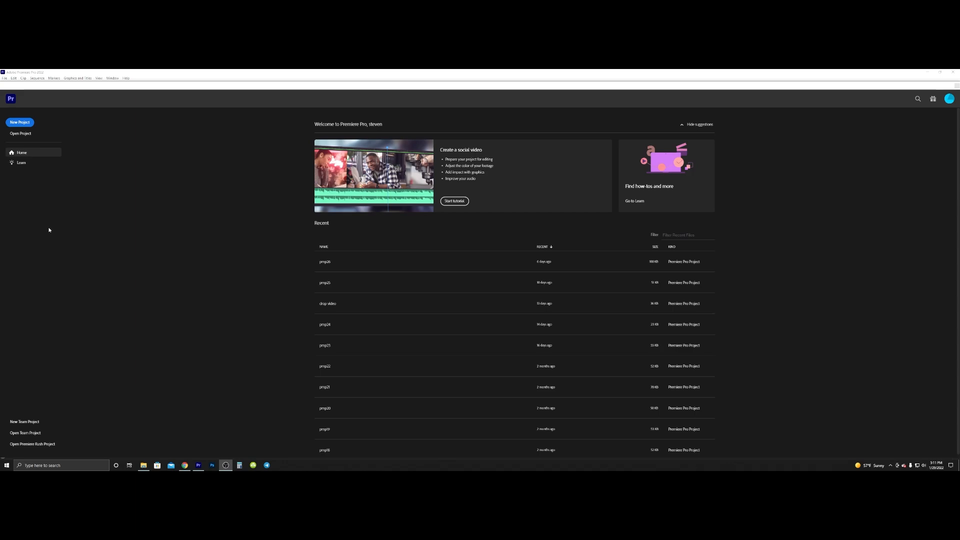
Create a new Premiere Pro project named pmp27 with the default settings
click(20, 122)
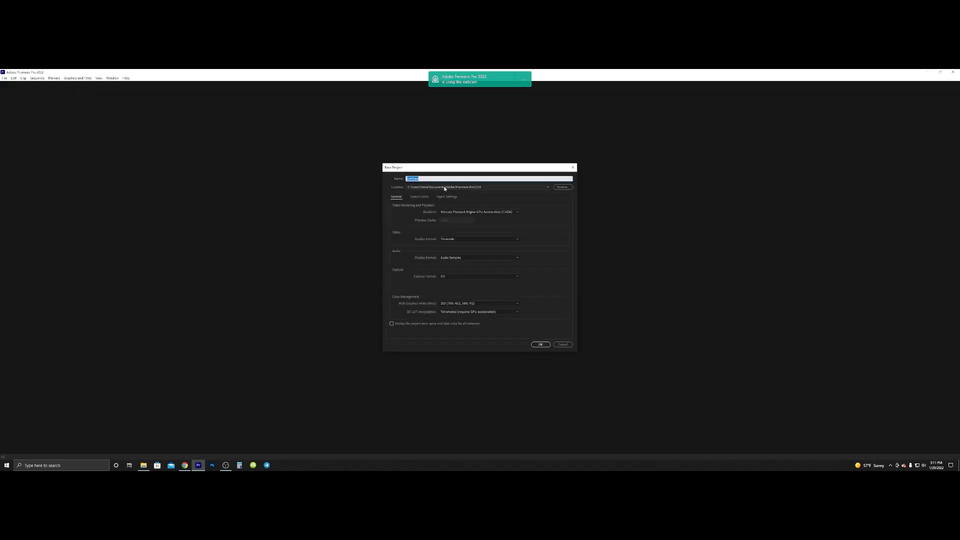
text(pr)
click(538, 343)
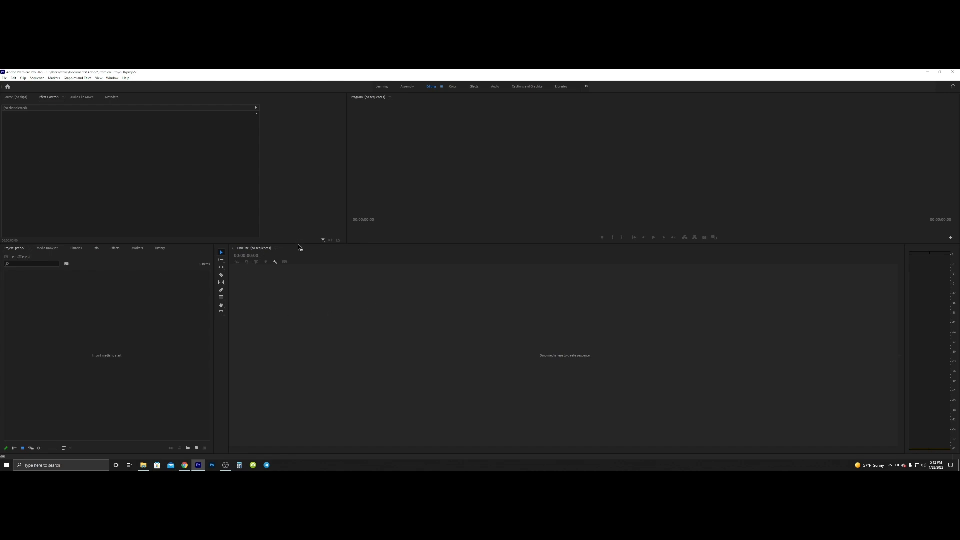
drag(300, 243, 300, 245)
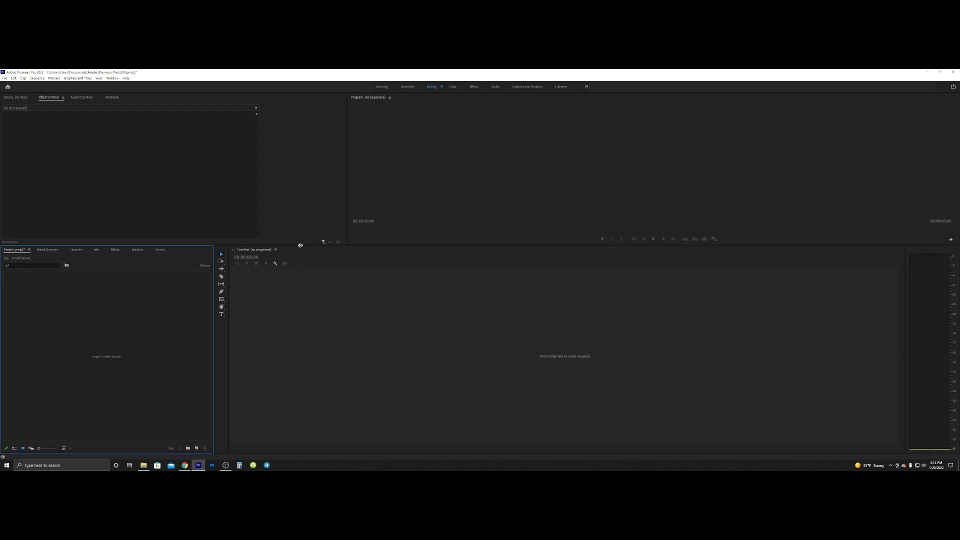
click(347, 206)
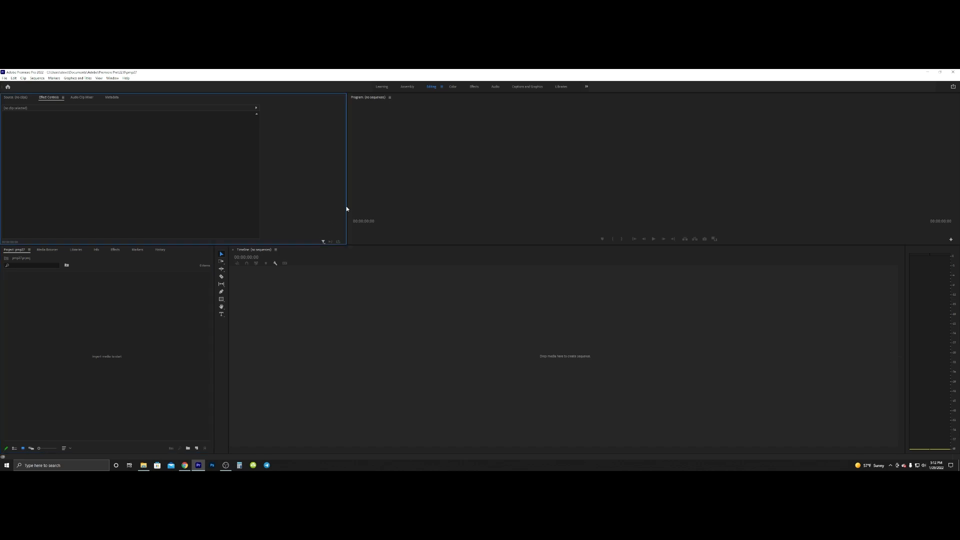
click(140, 328)
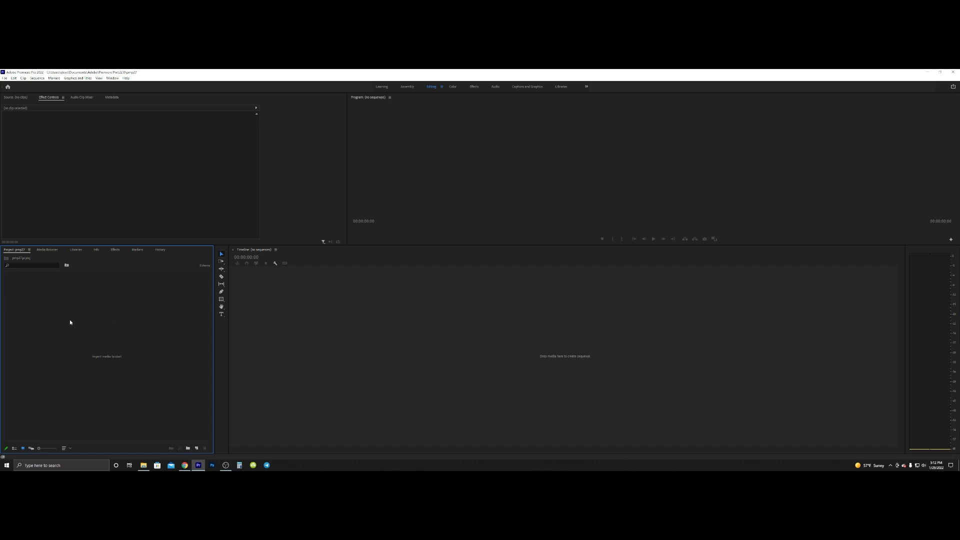
Import the recorded helmet video into the empty project
double_click(66, 307)
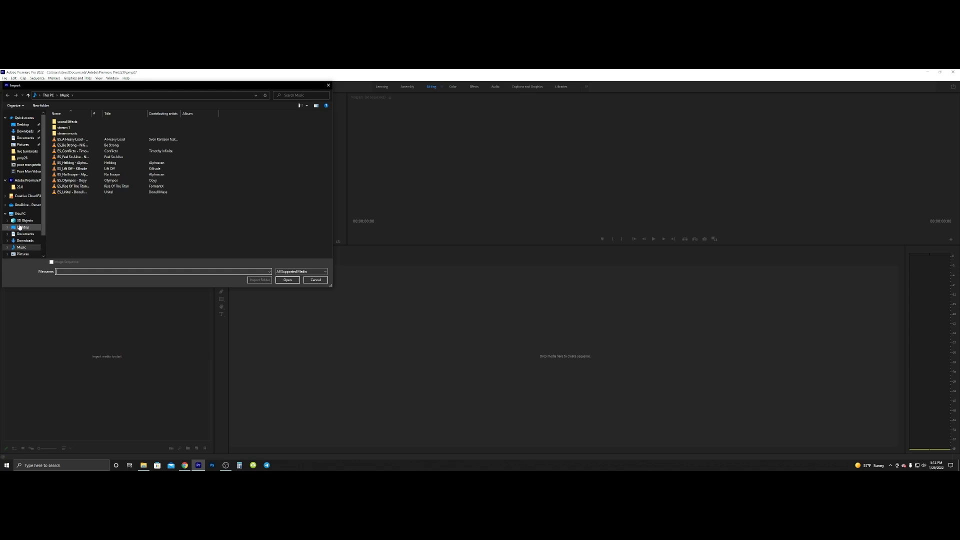
click(68, 138)
click(293, 281)
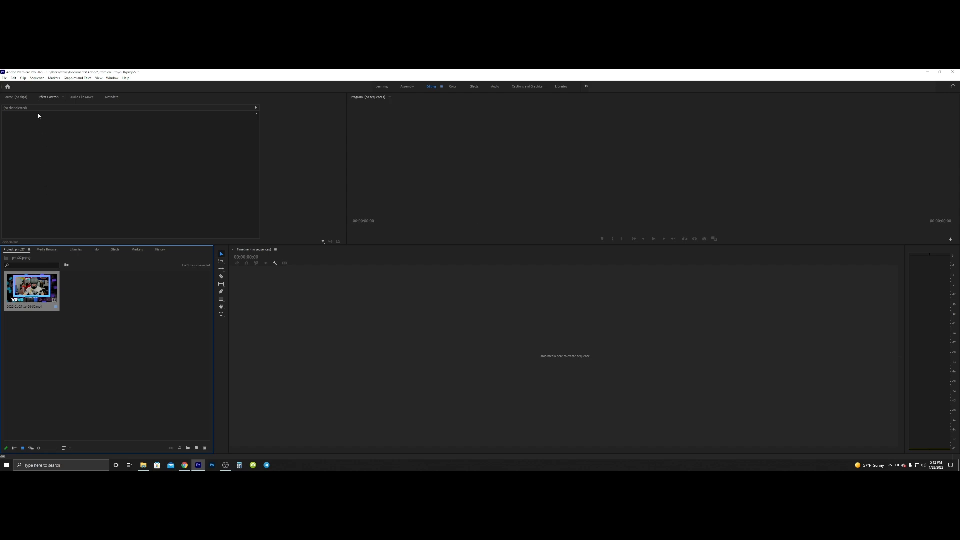
Create a sequence from the imported video and enlarge the first audio track so its waveform can be read
click(37, 78)
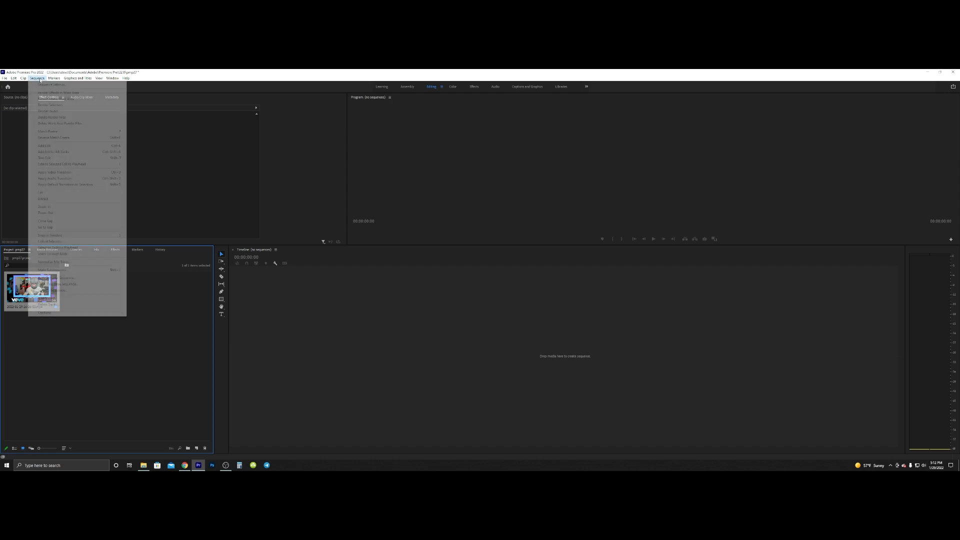
click(164, 300)
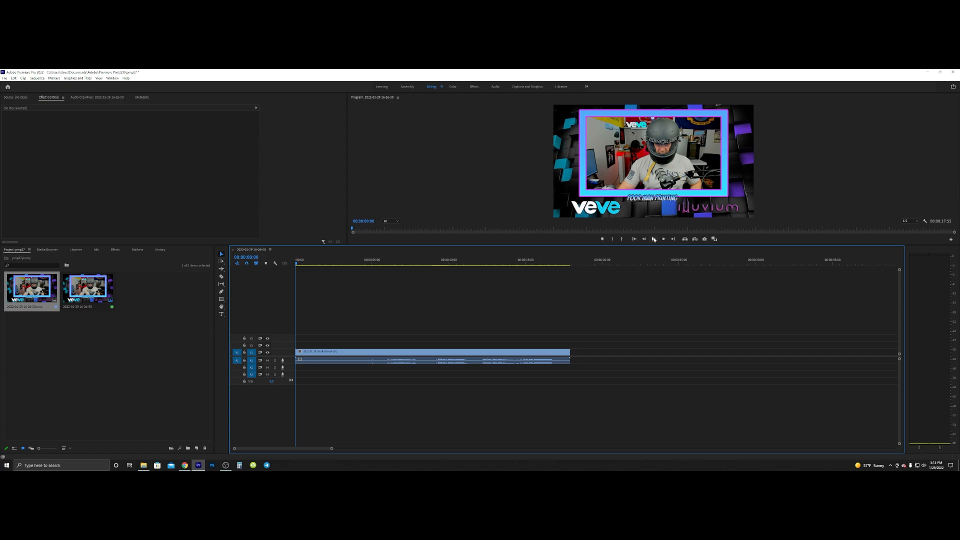
drag(275, 364, 275, 383)
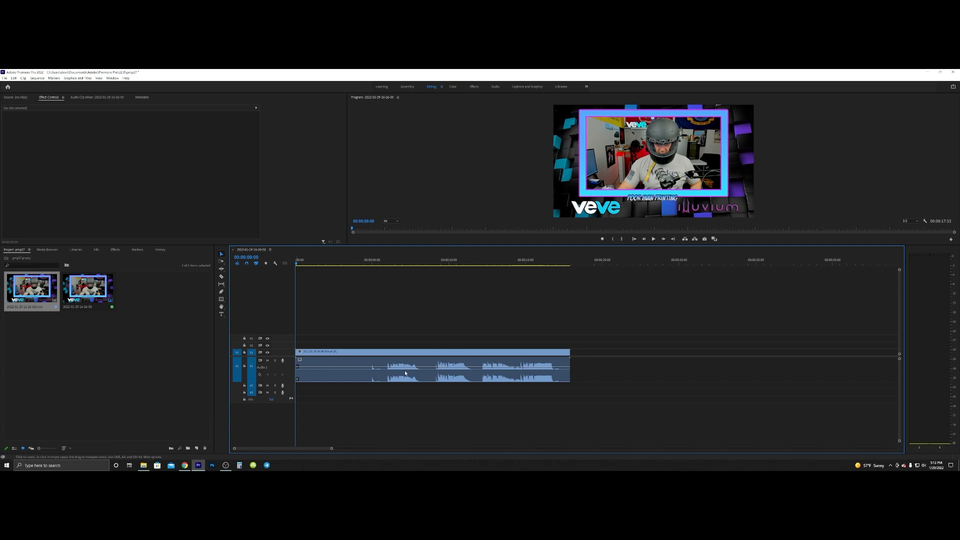
Play the sequence from its start and check the quiet opening and where the speech begins
click(350, 263)
click(370, 263)
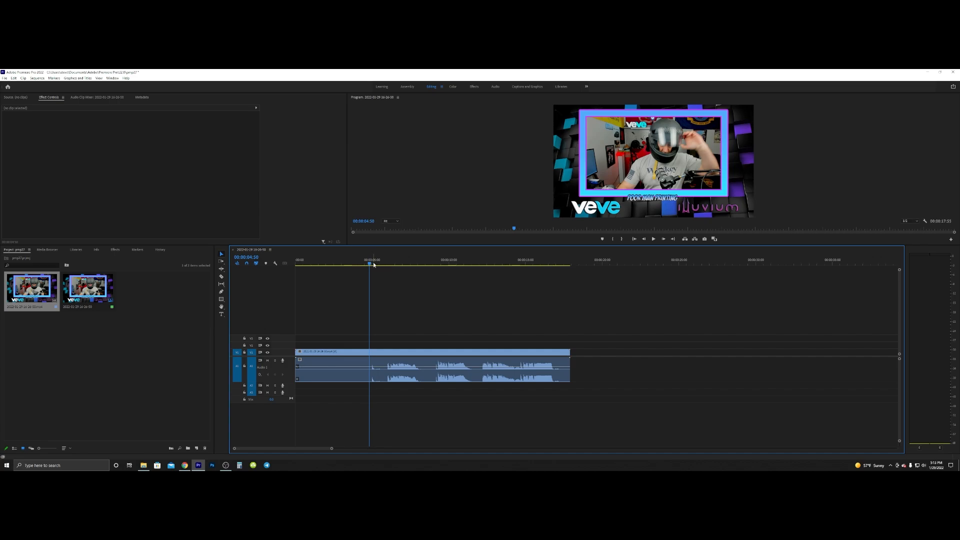
key(Home)
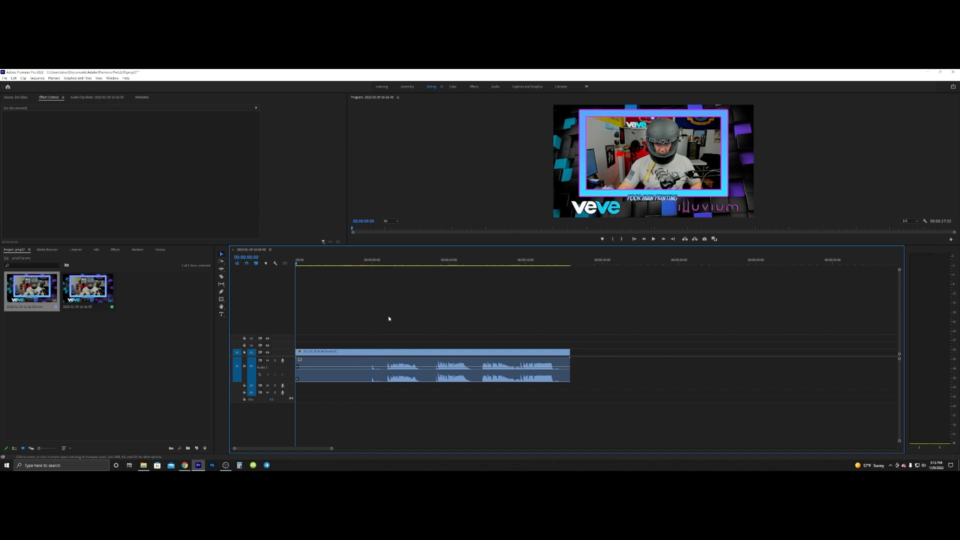
key(space)
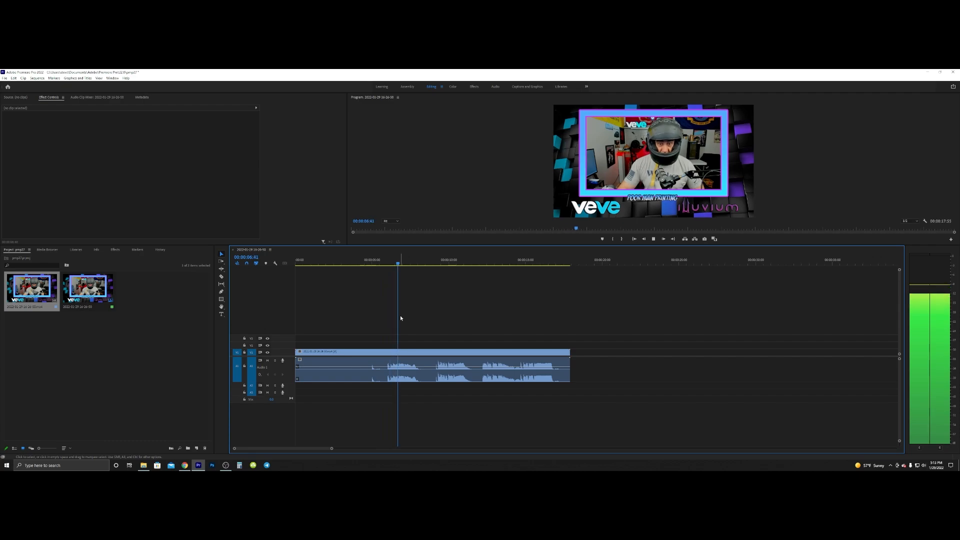
key(space)
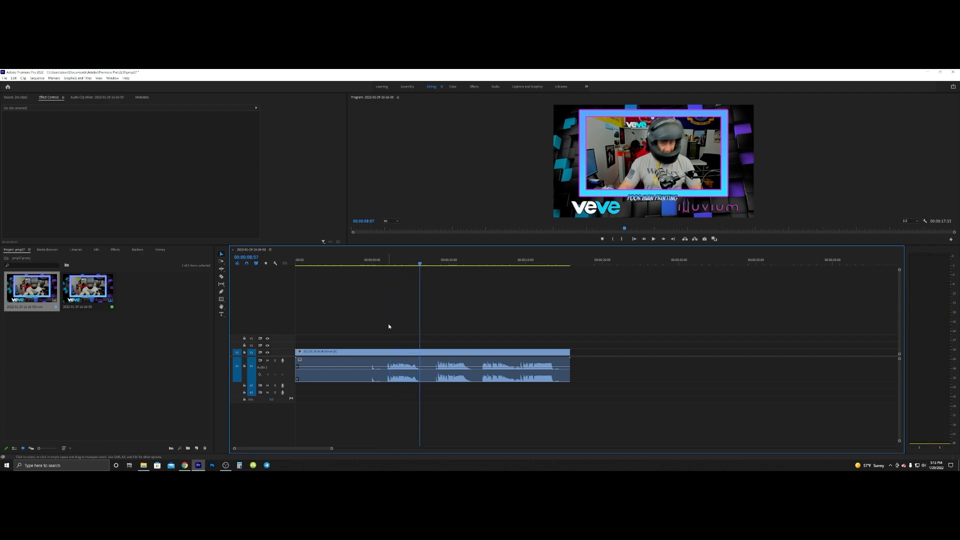
Cut the clip at about 2 seconds with the Razor tool and delete the part before the cut
mouse_move(324, 263)
mouse_down()
mouse_move(296, 262)
mouse_move(347, 262)
mouse_move(325, 265)
mouse_up()
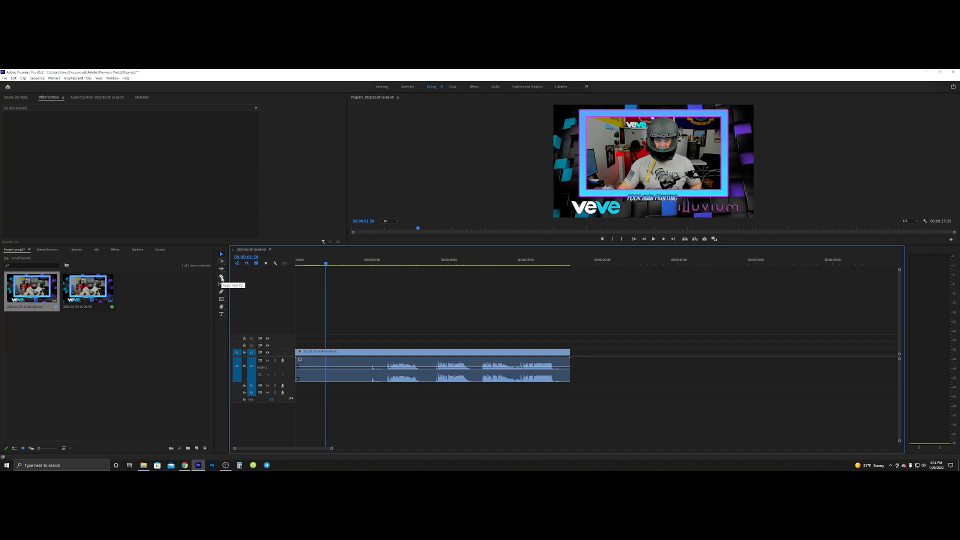
click(222, 278)
click(328, 352)
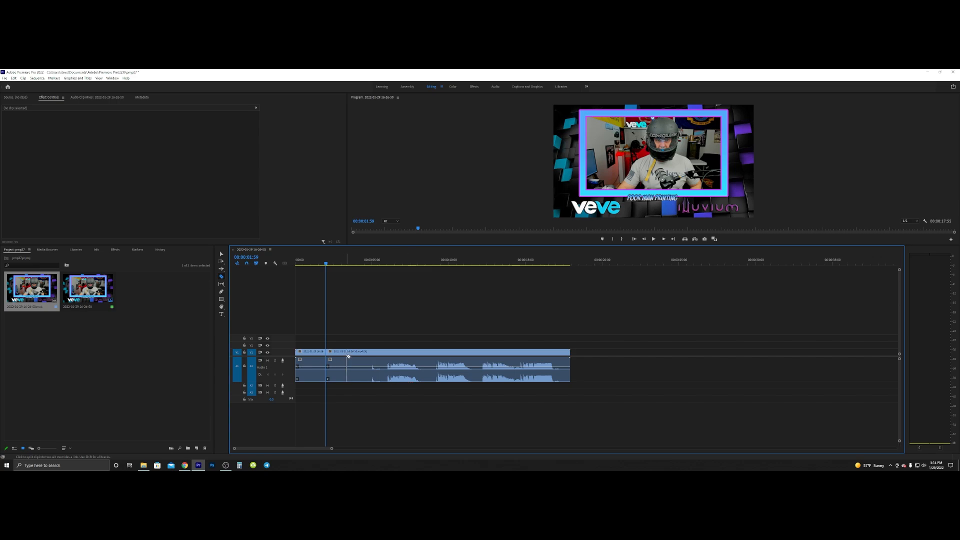
click(223, 255)
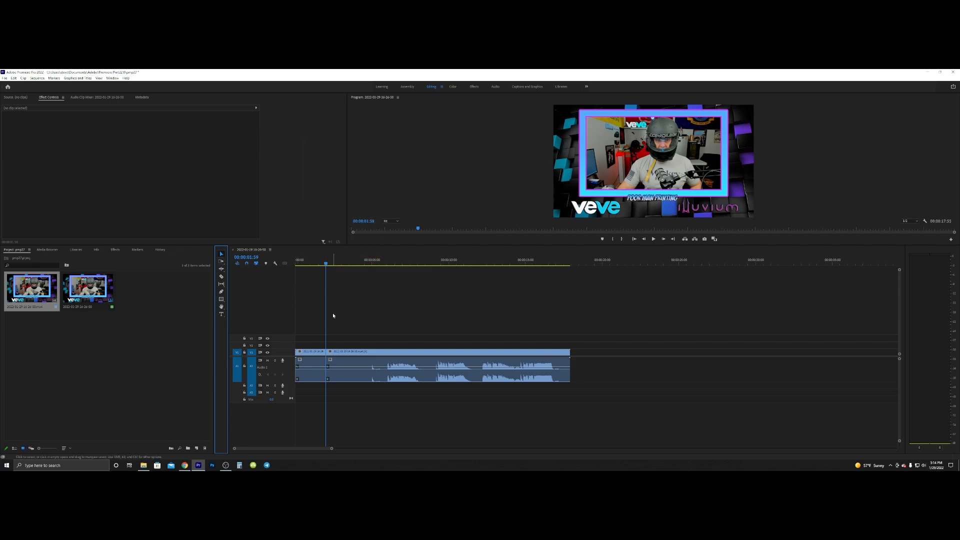
click(316, 352)
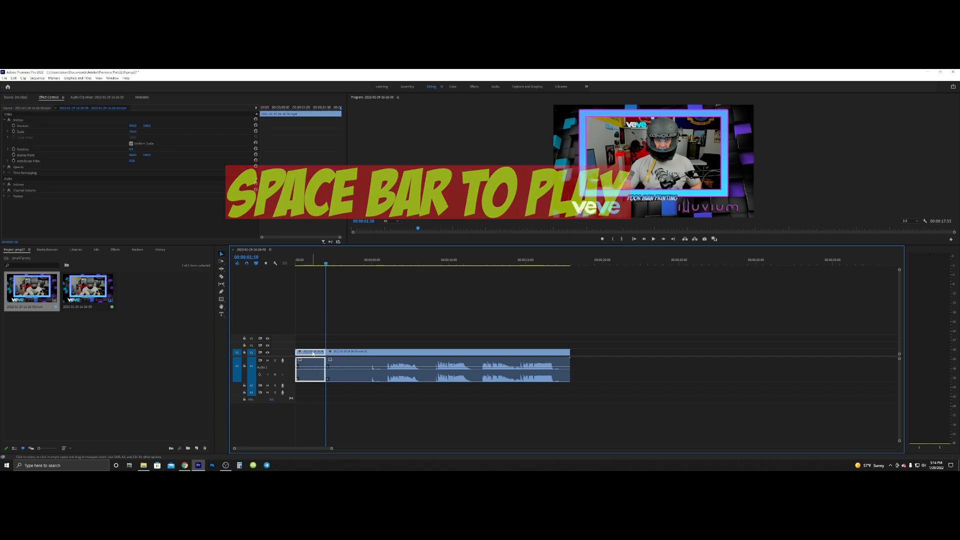
key(Delete)
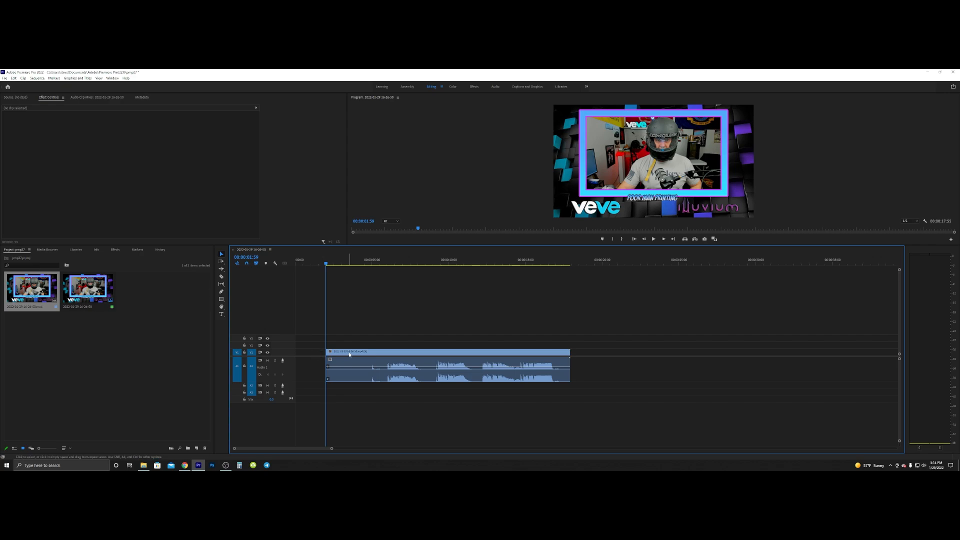
Ripple delete the empty gap at the start of the sequence
mouse_move(349, 354)
mouse_down()
mouse_move(326, 358)
mouse_move(338, 359)
mouse_up()
right_click(307, 355)
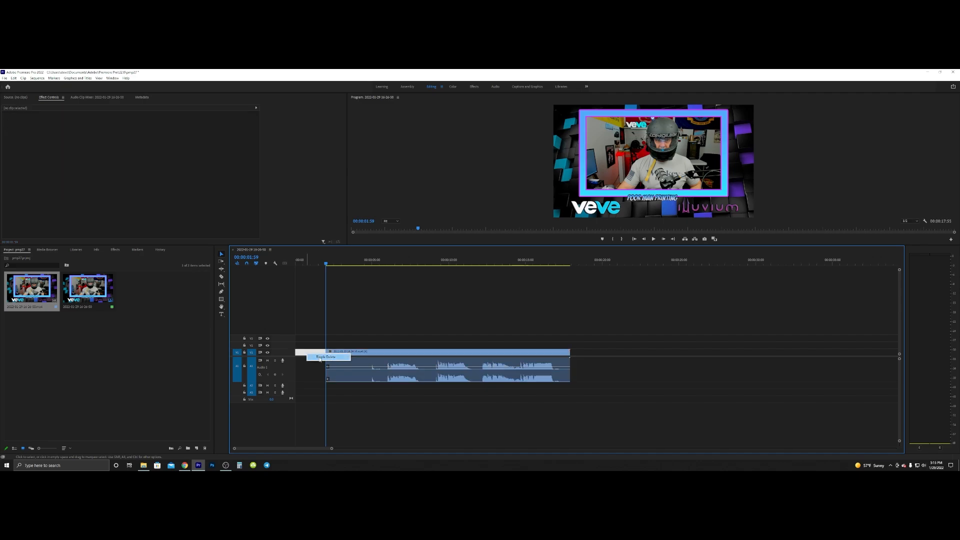
click(326, 358)
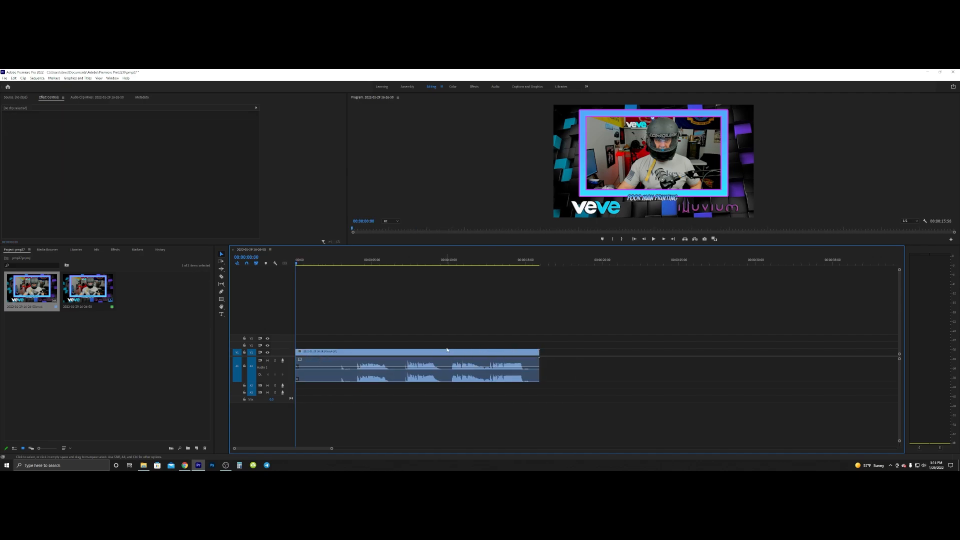
Move the clip well along the timeline, then ripple delete the gap in front of it
drag(447, 350, 782, 351)
right_click(321, 353)
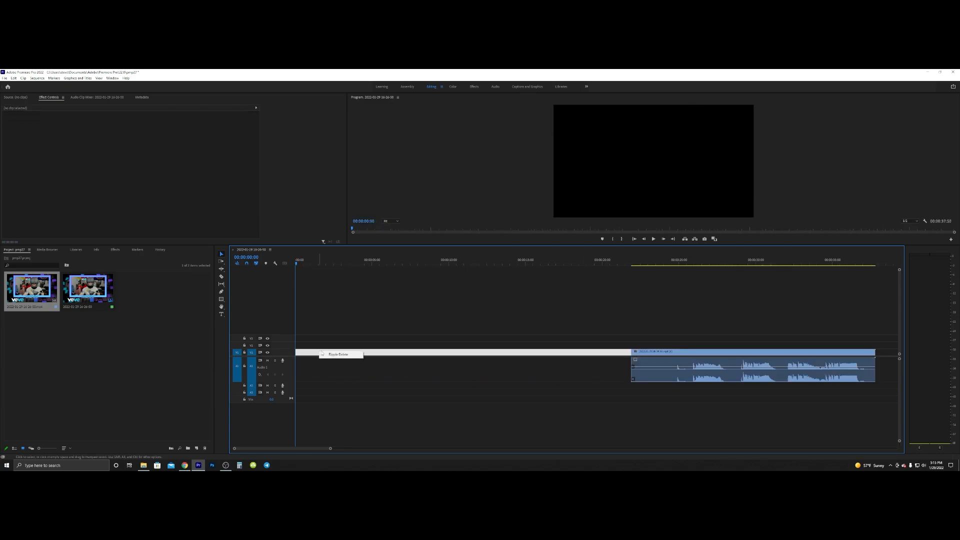
click(333, 355)
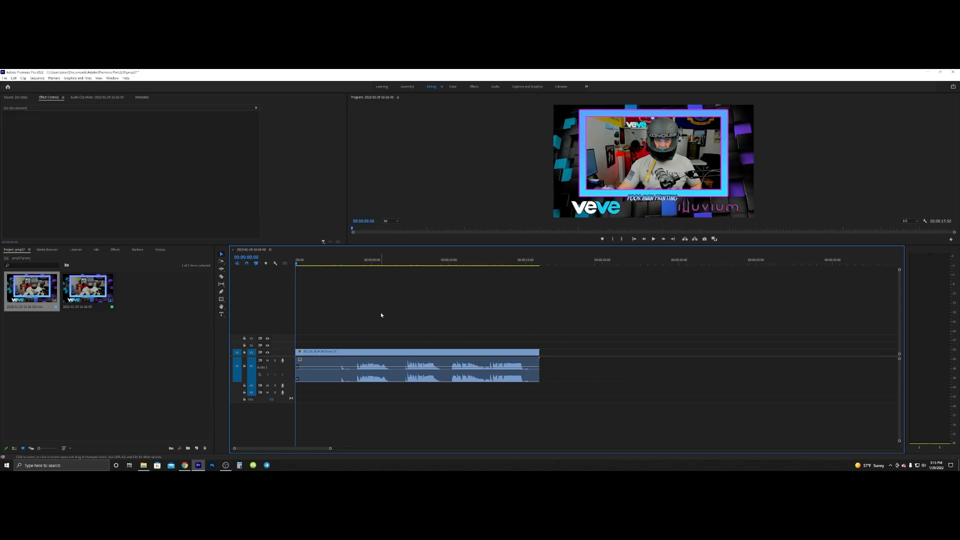
Play through the ending, cut the clip just after the final speech at about 14.9 seconds and delete the remainder
key(space)
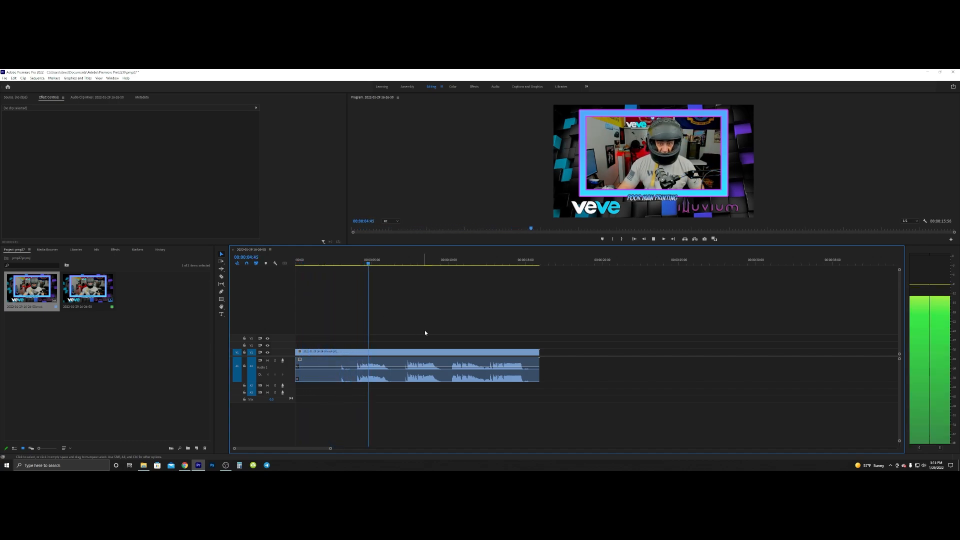
click(500, 262)
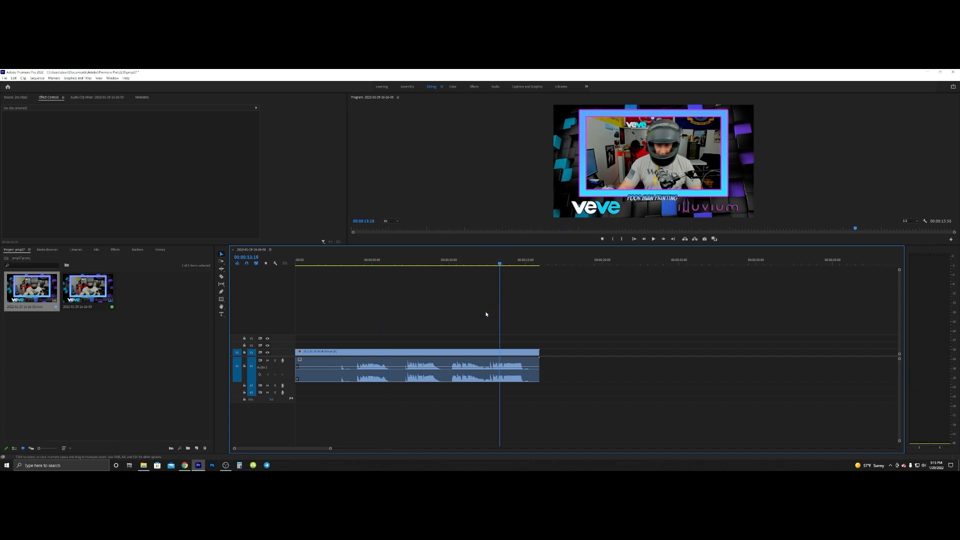
key(space)
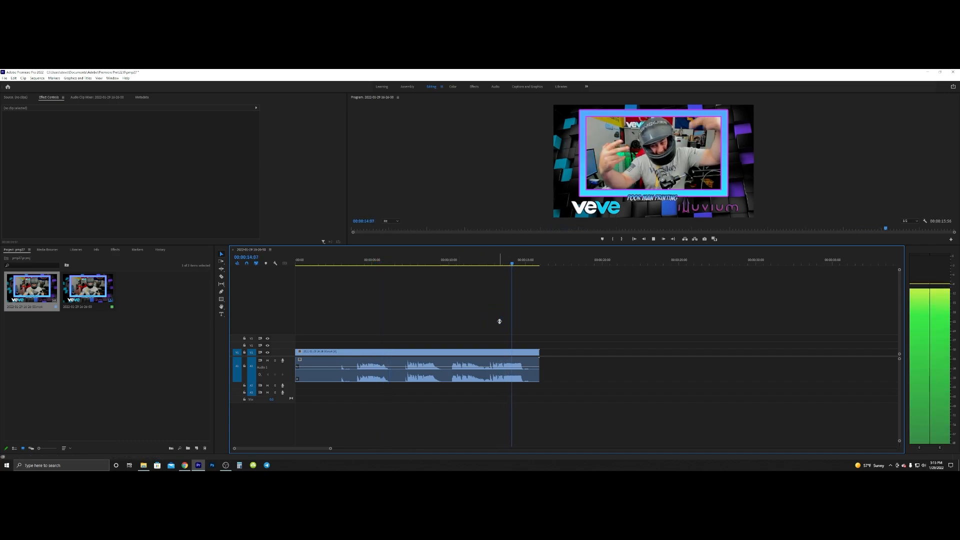
key(c)
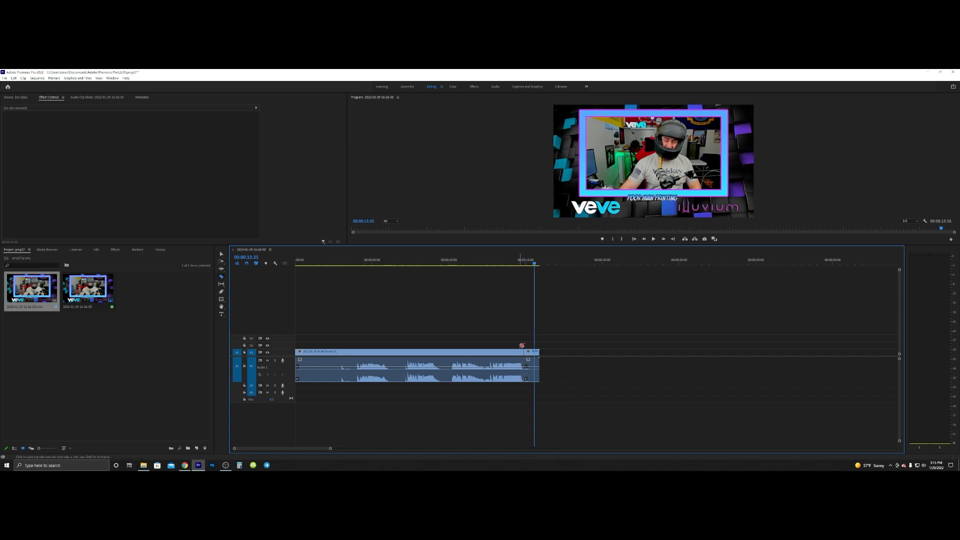
key(v)
click(531, 354)
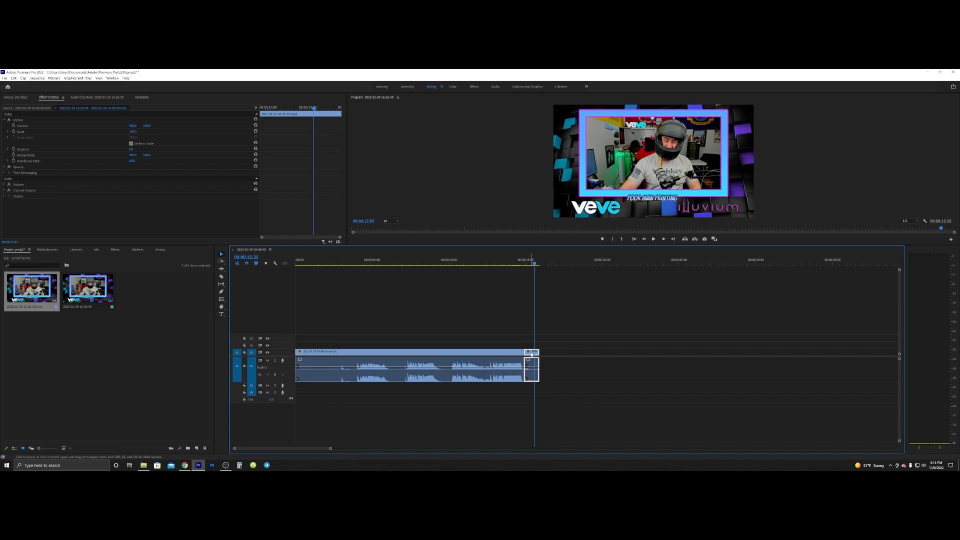
key(Delete)
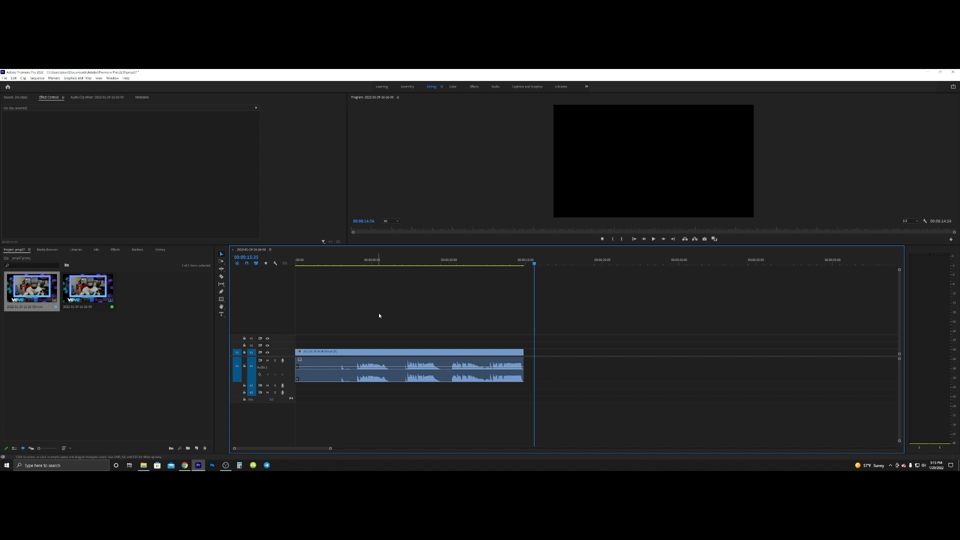
Import the intro video sdgsdfg_98 from the intros folder inside Poor Man Videos
double_click(145, 298)
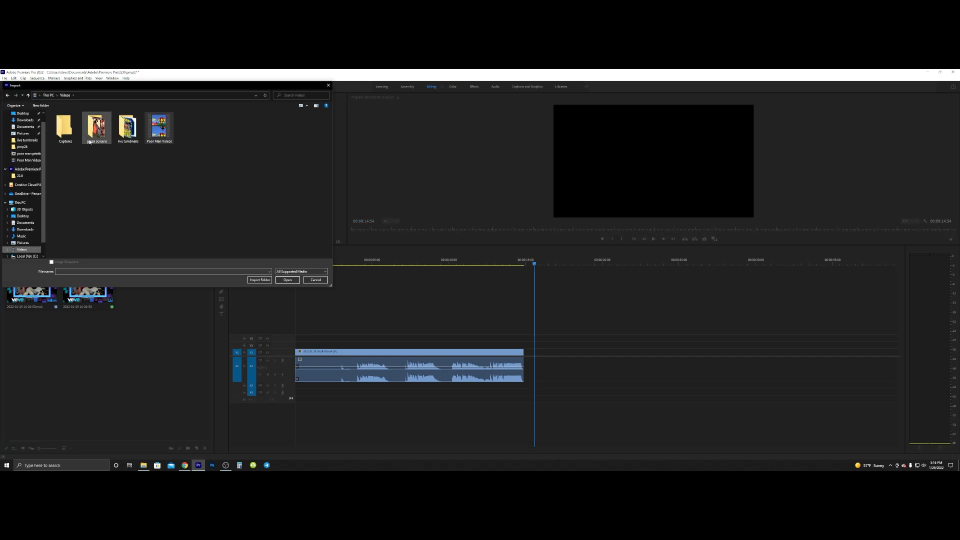
double_click(158, 135)
double_click(100, 134)
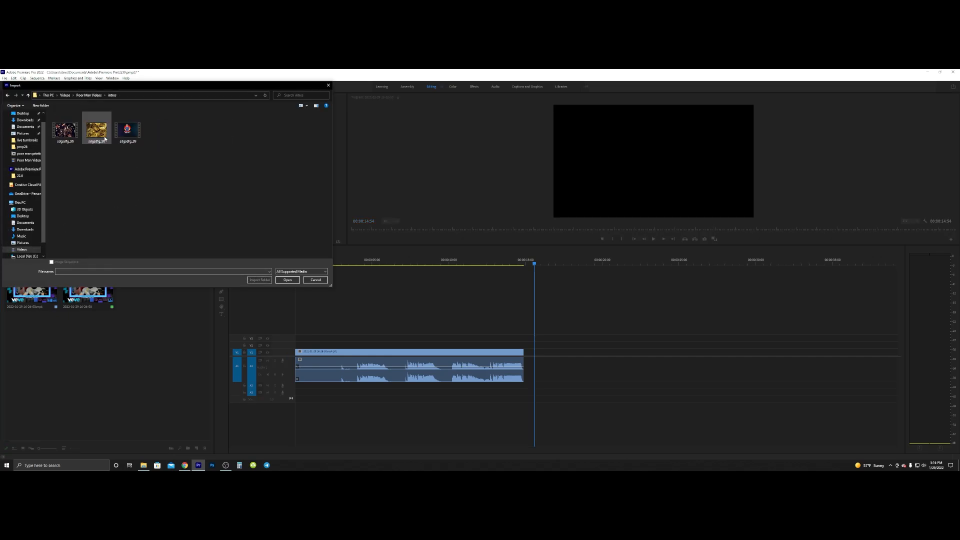
click(92, 136)
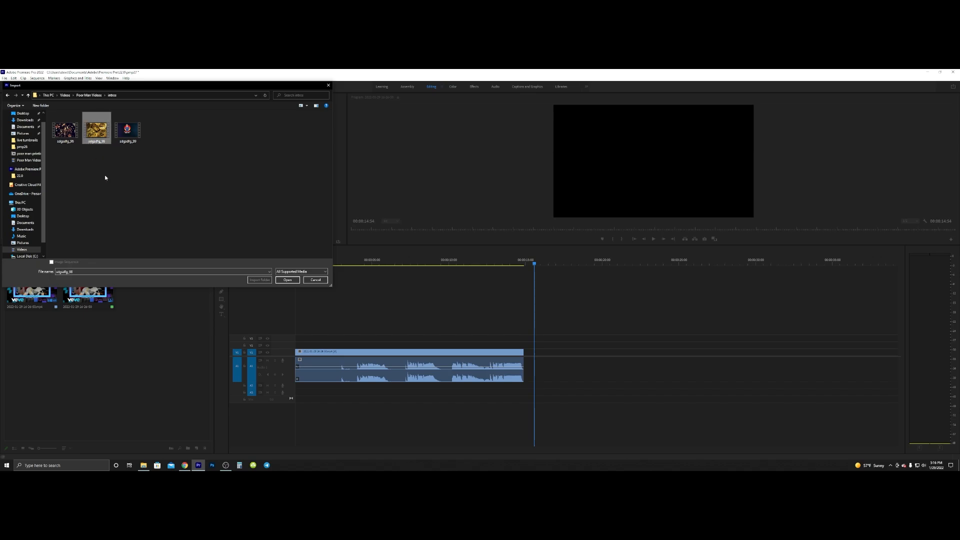
click(287, 280)
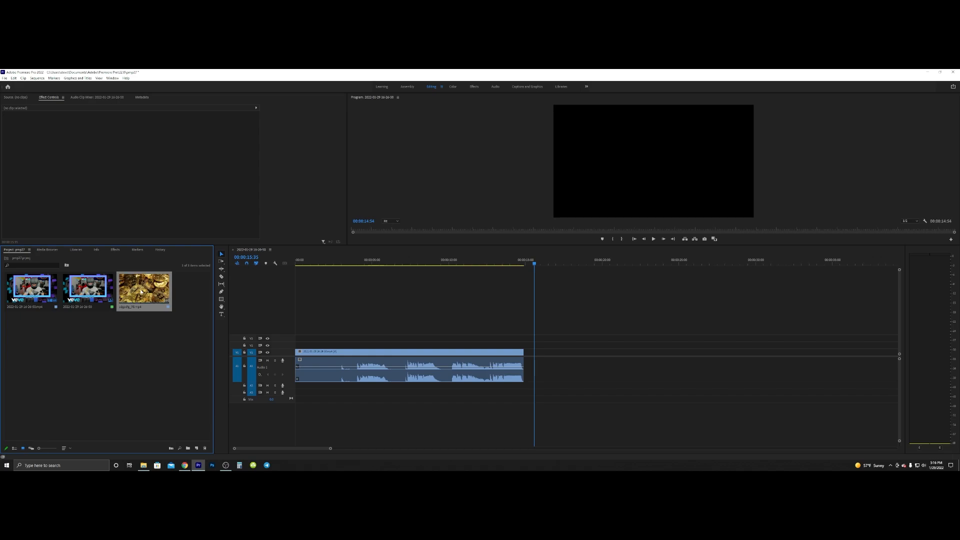
Place the sdgsdfg_98.mp4 intro clip on the first video and audio tracks, snapped directly after the trimmed recording
drag(208, 297, 554, 355)
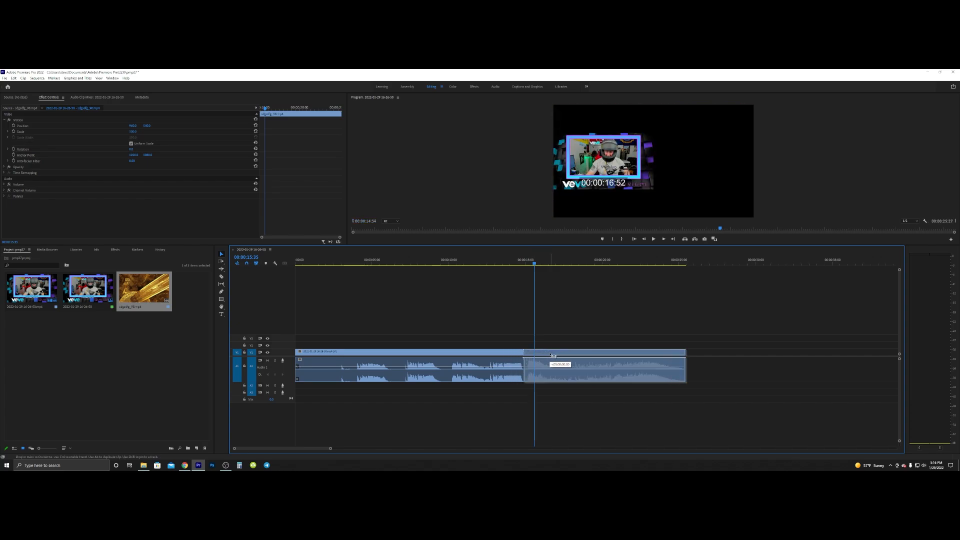
key(ctrl+1)
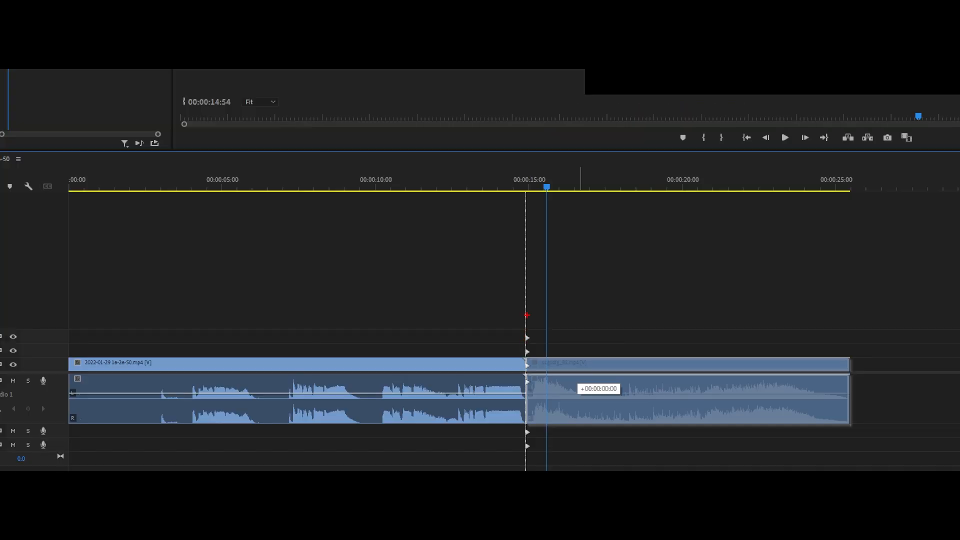
mouse_move(539, 216)
mouse_down()
mouse_move(498, 428)
mouse_move(503, 231)
mouse_up()
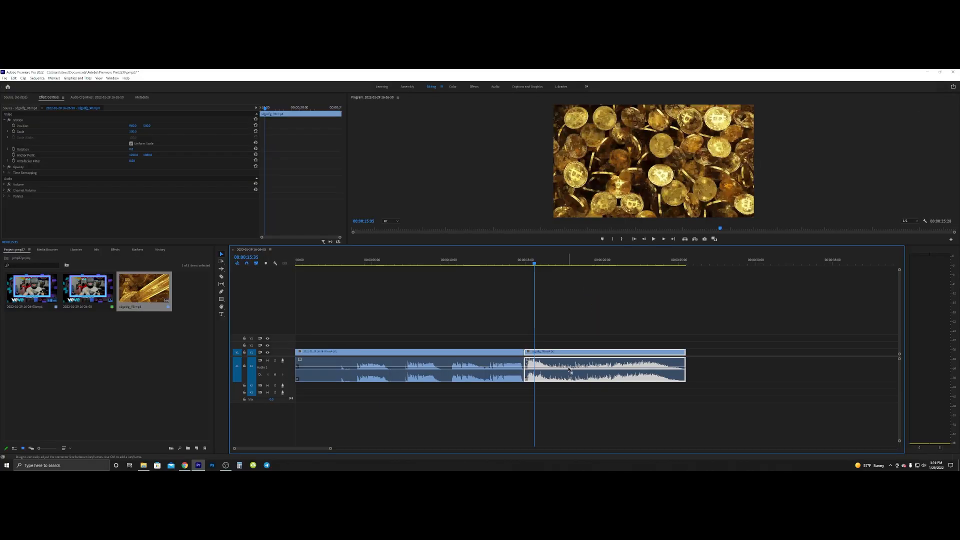
Lower the intro clip's audio level all the way down, playing the clip before and after to check its sound
drag(569, 367, 569, 369)
click(574, 295)
key(space)
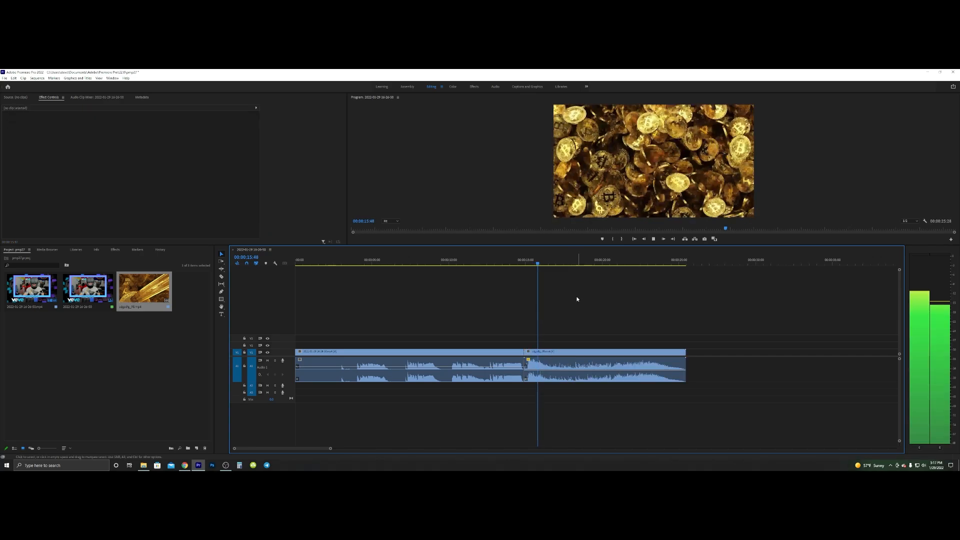
click(576, 379)
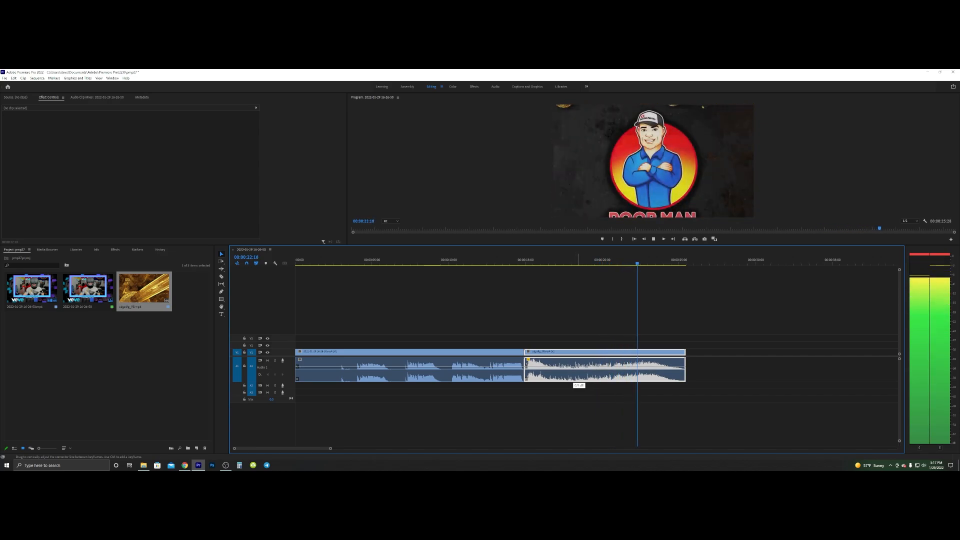
drag(578, 378, 579, 378)
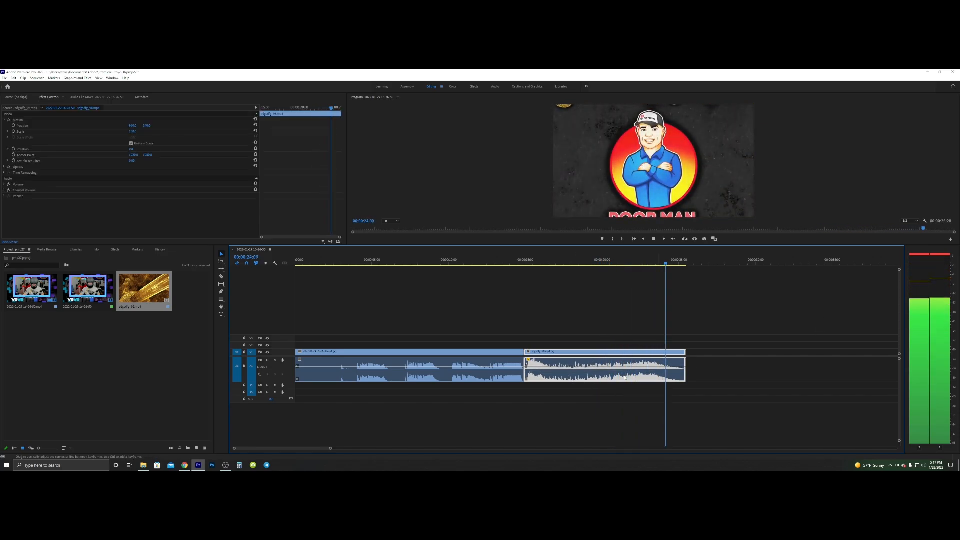
key(space)
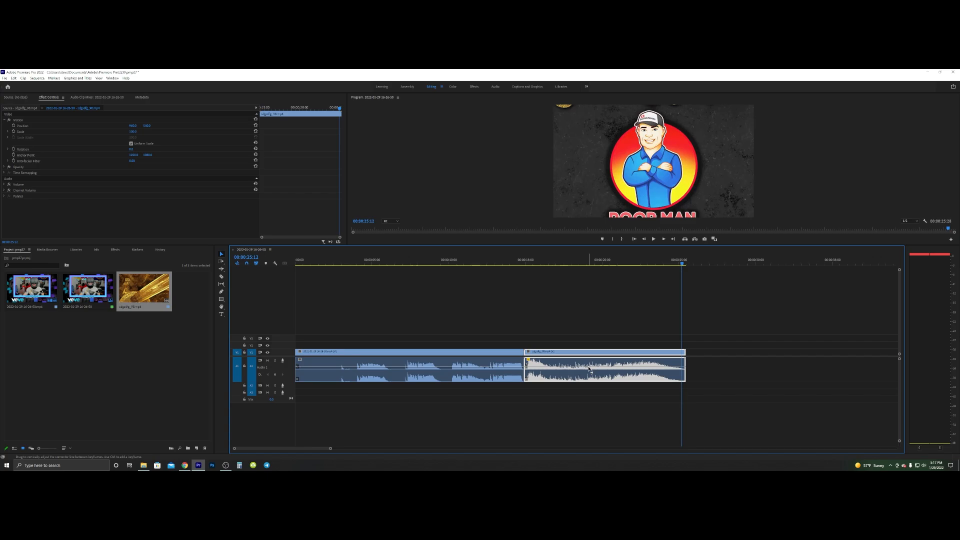
drag(590, 370, 592, 386)
click(533, 263)
key(space)
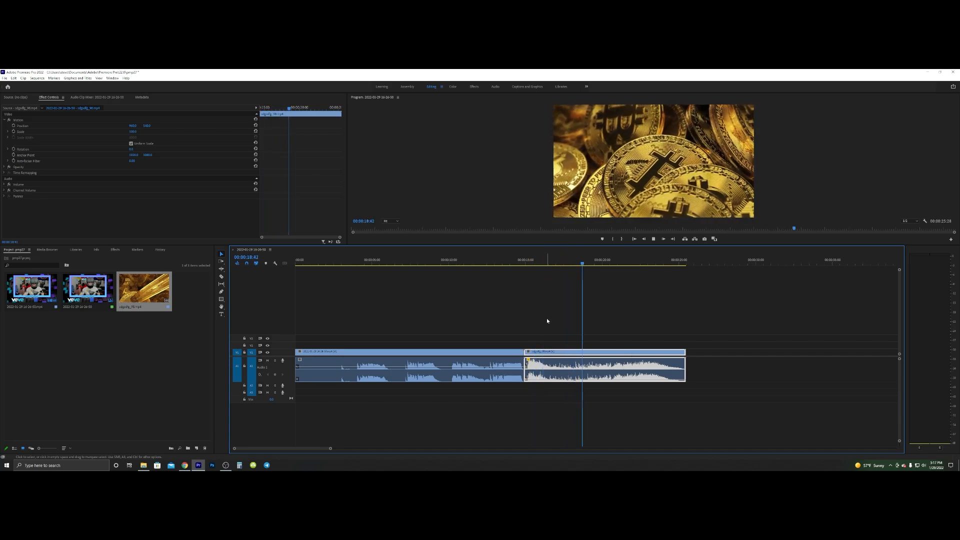
key(space)
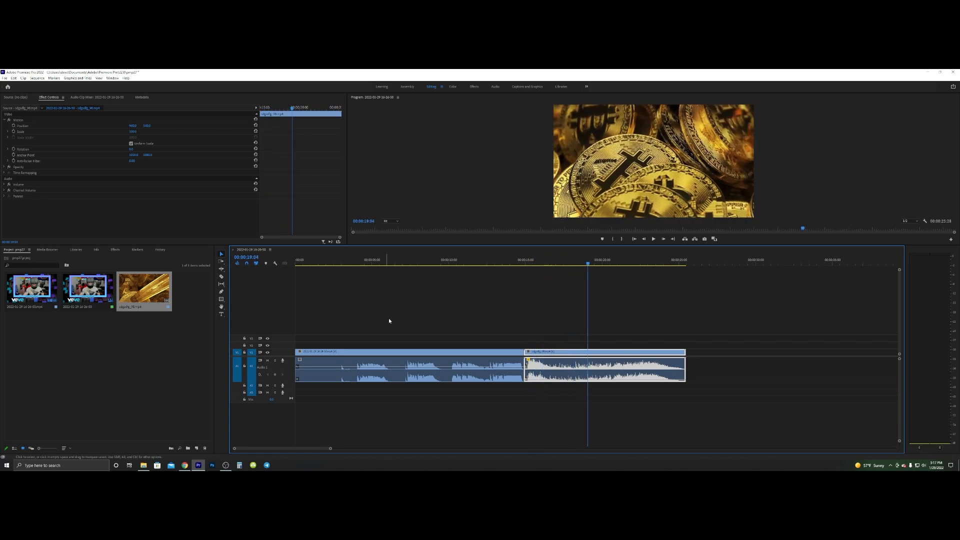
Scale the intro clip down until its whole picture fits the frame, and play it through to the logo
click(504, 353)
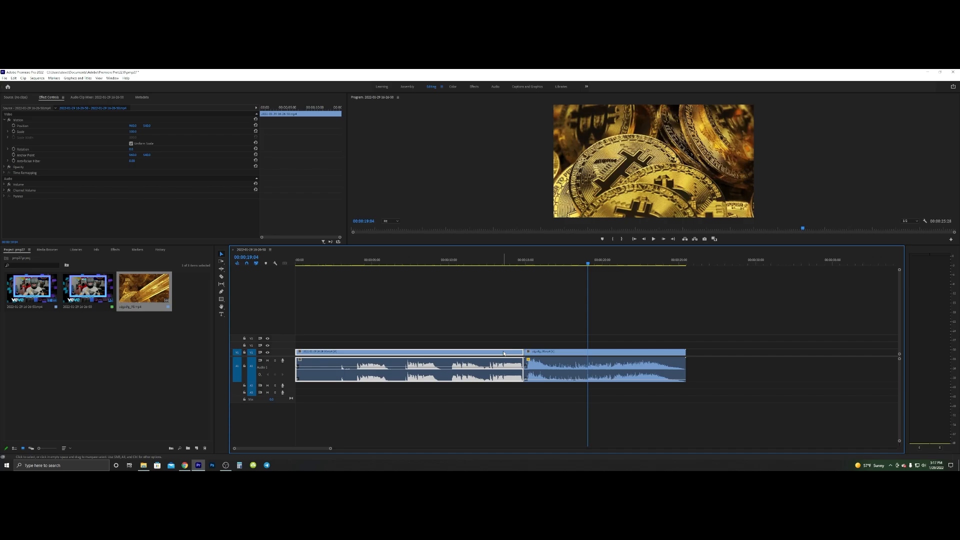
click(552, 353)
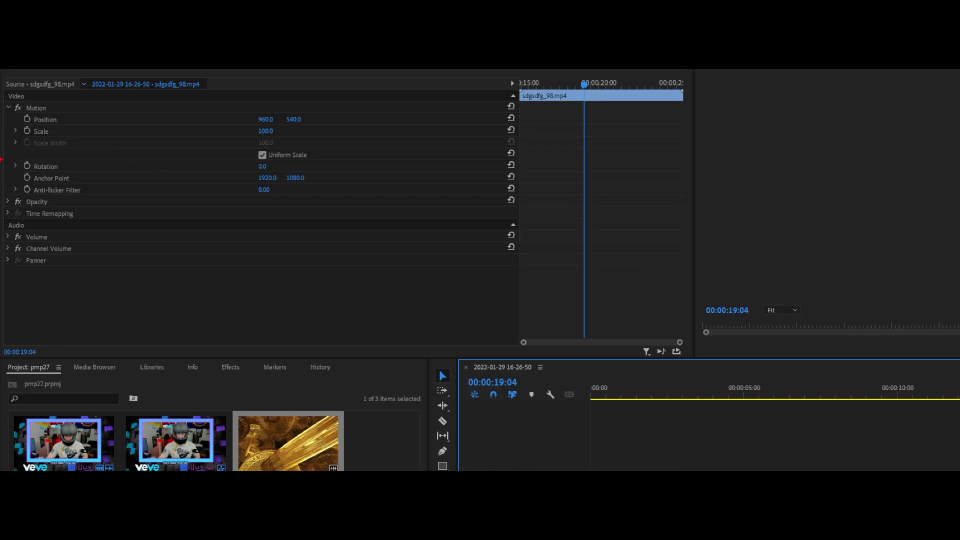
drag(50, 136, 33, 121)
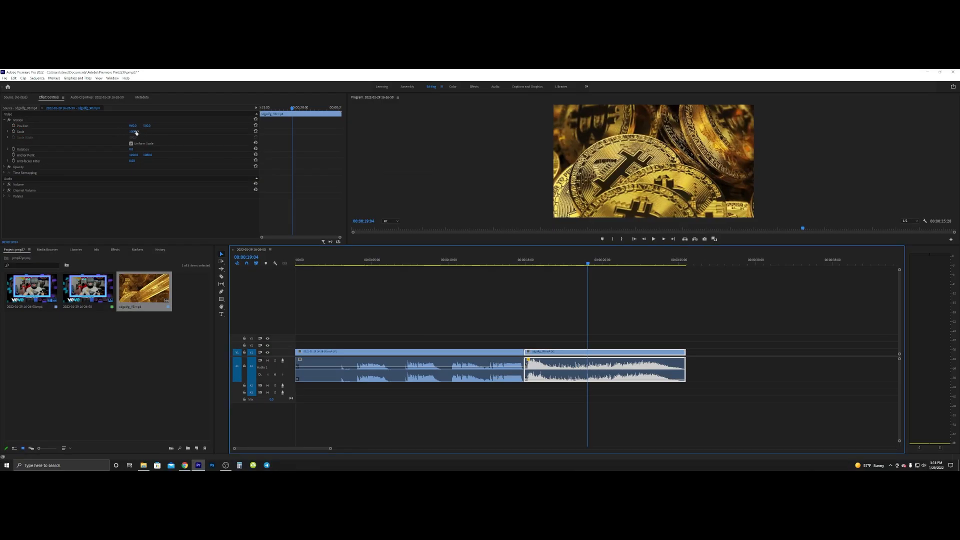
click(134, 131)
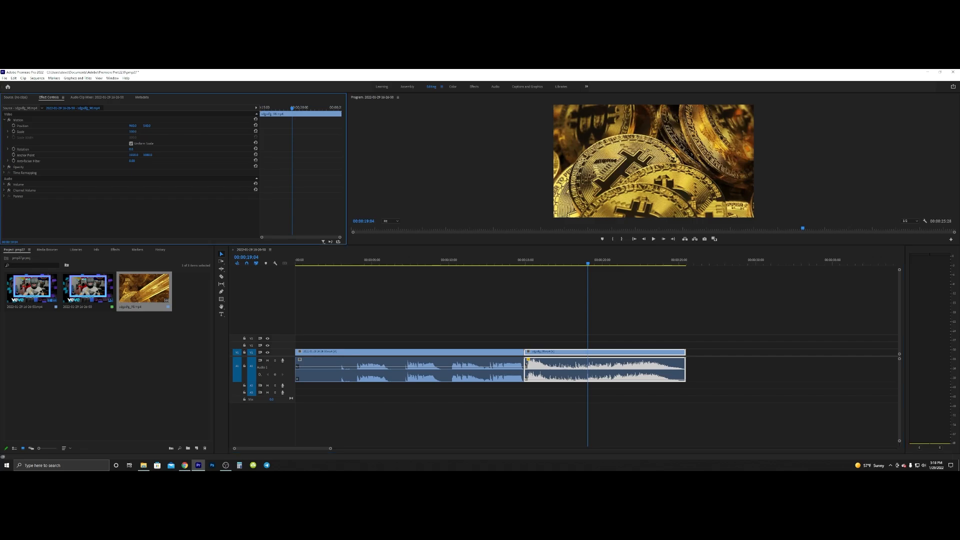
drag(134, 132, 108, 131)
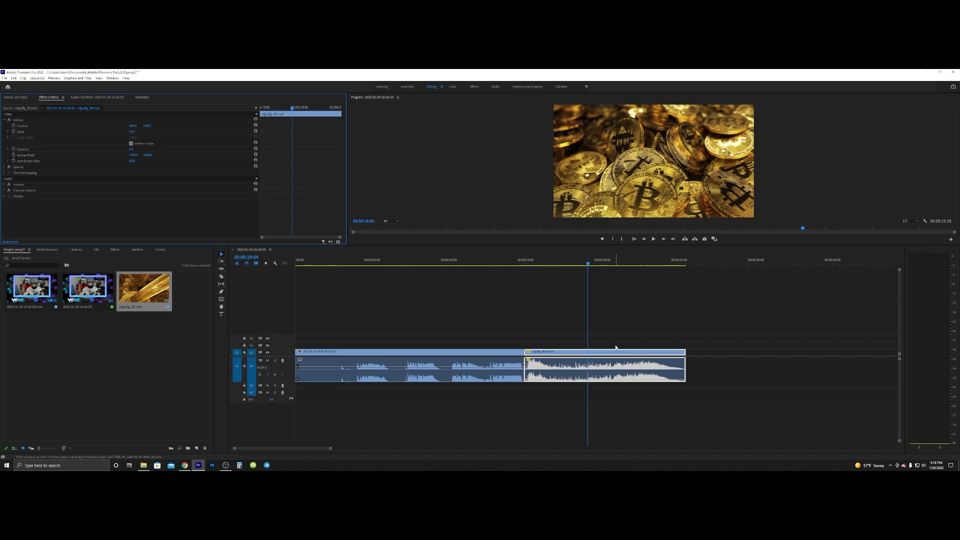
click(600, 261)
key(space)
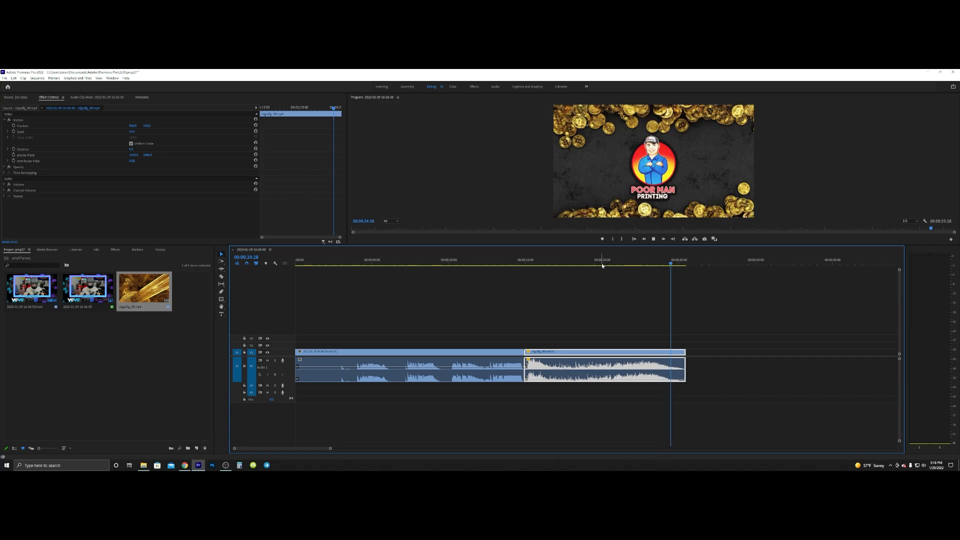
Import the second recording from the pmp27 folder and place it on the timeline right after the intro
key(ctrl+i)
double_click(148, 136)
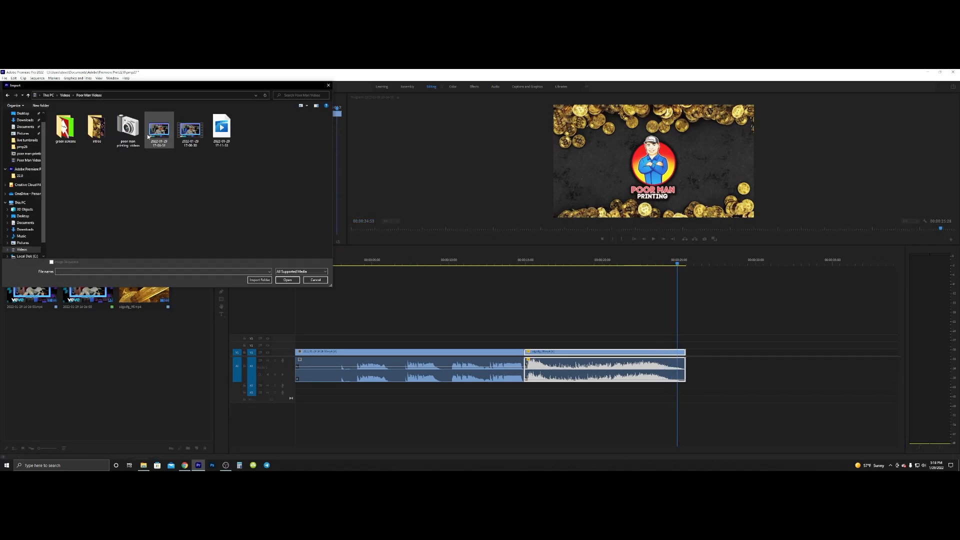
double_click(148, 136)
double_click(66, 233)
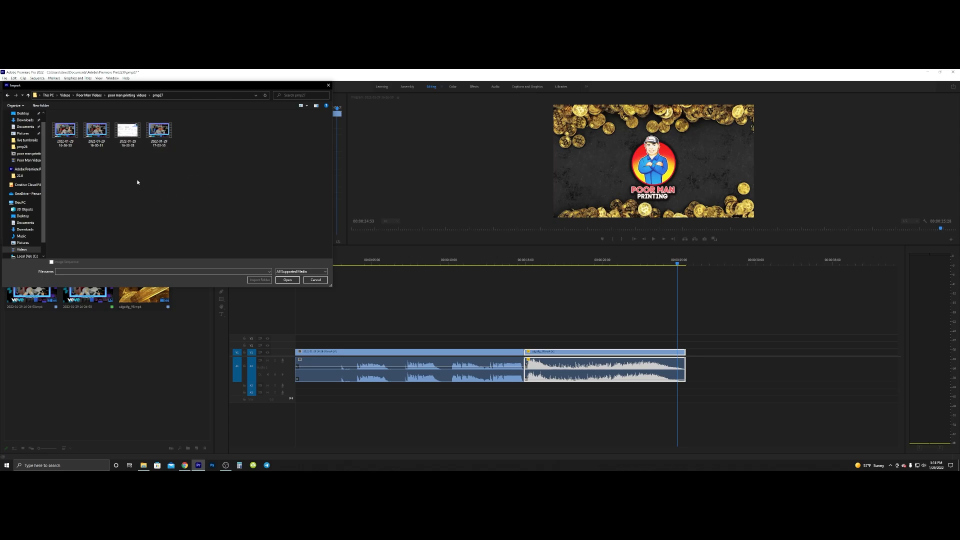
click(109, 144)
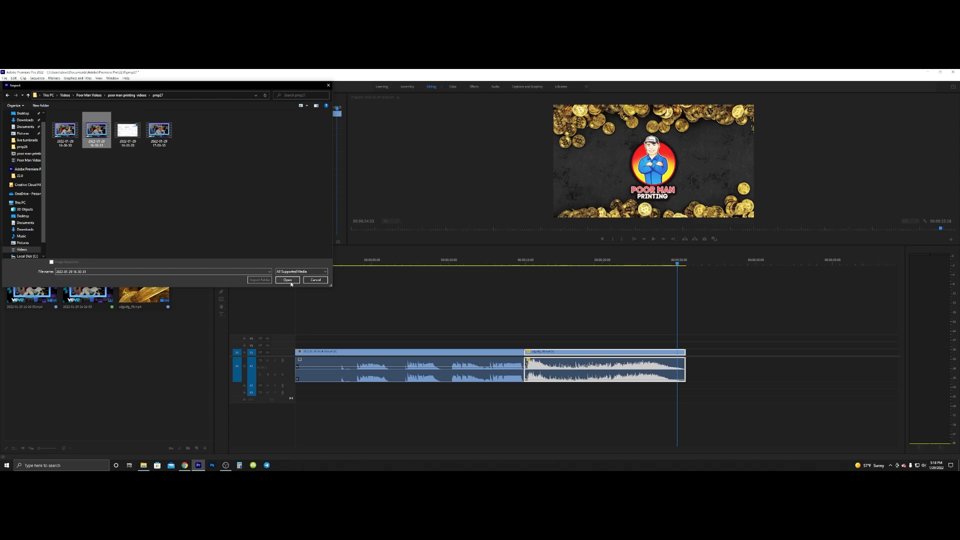
click(288, 281)
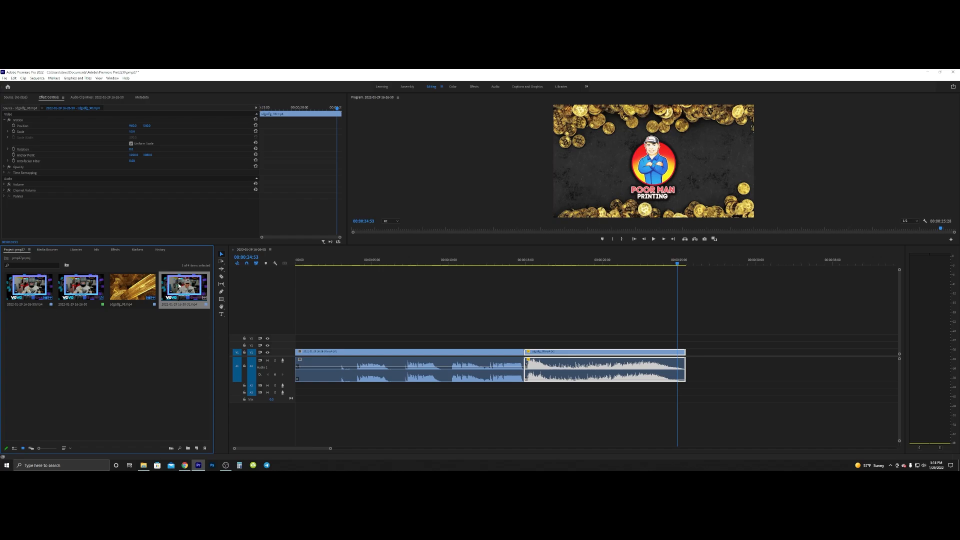
drag(179, 286, 689, 361)
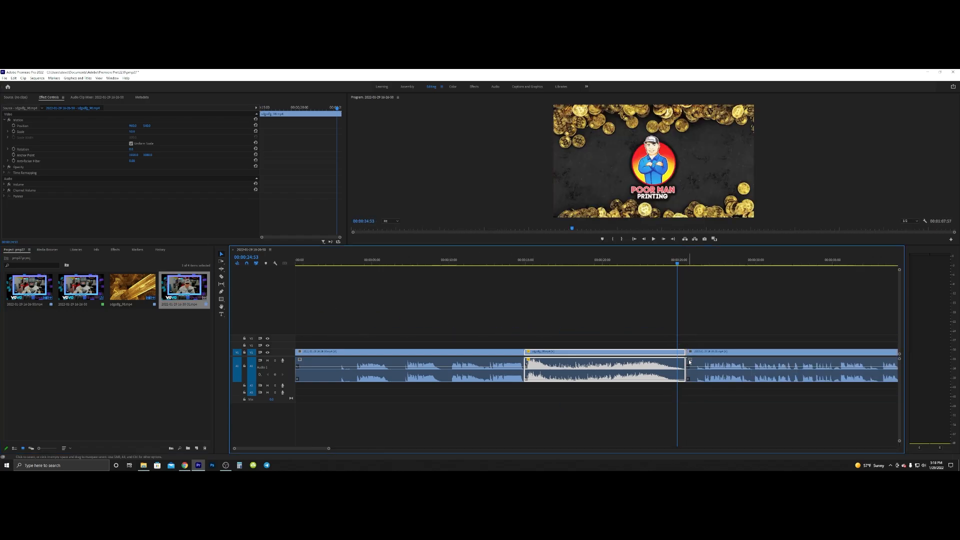
Play from the end of the intro into the second recording to check the transition and its opening speech
key(space)
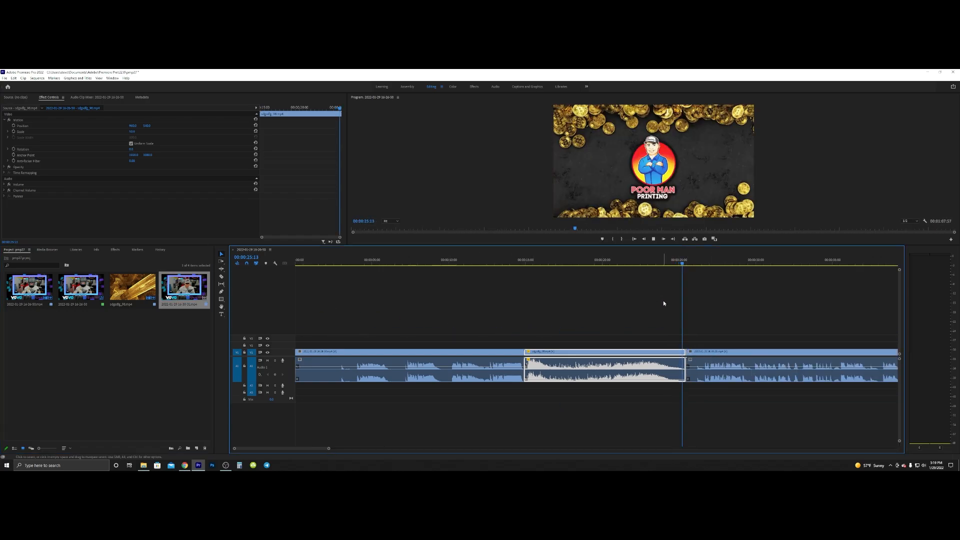
click(741, 371)
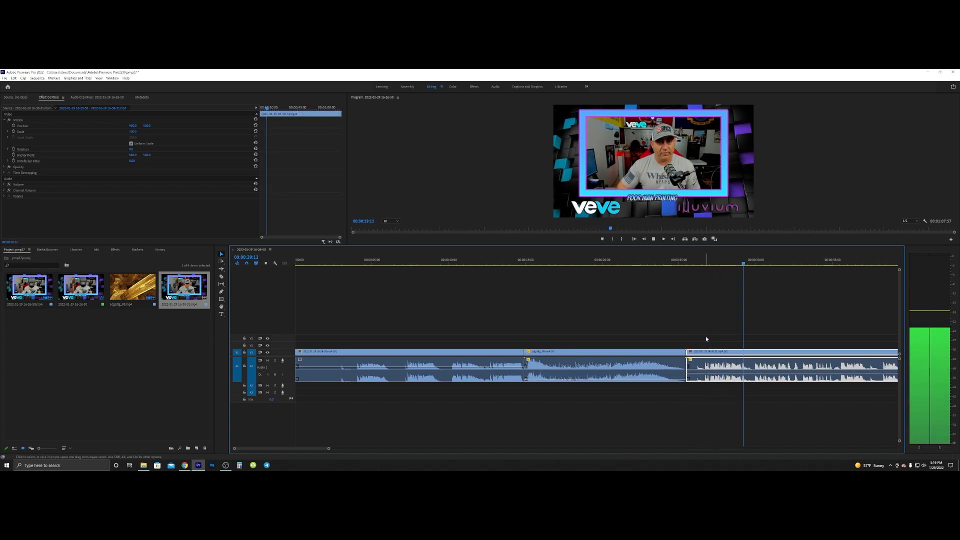
scroll(707, 333, down, 1)
scroll(706, 329, down, 3)
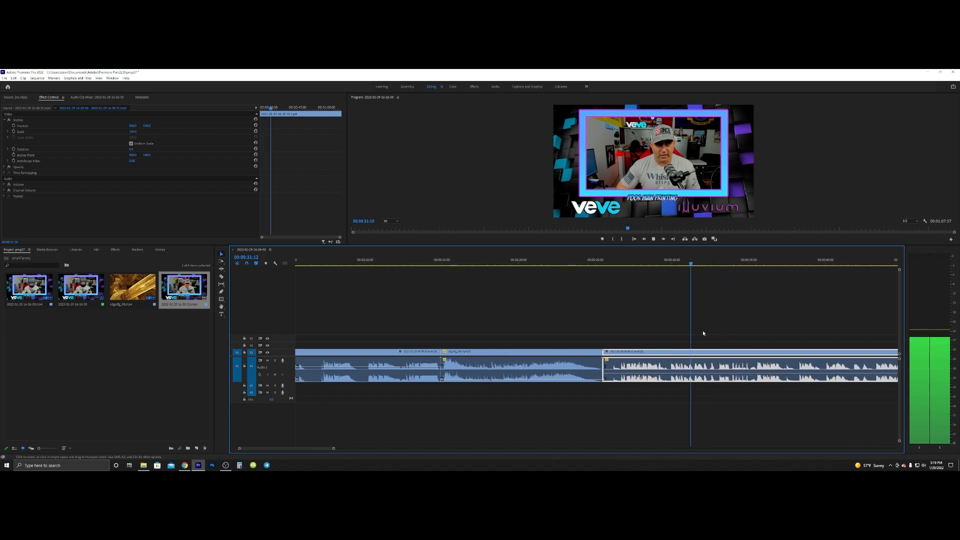
scroll(695, 333, down, 2)
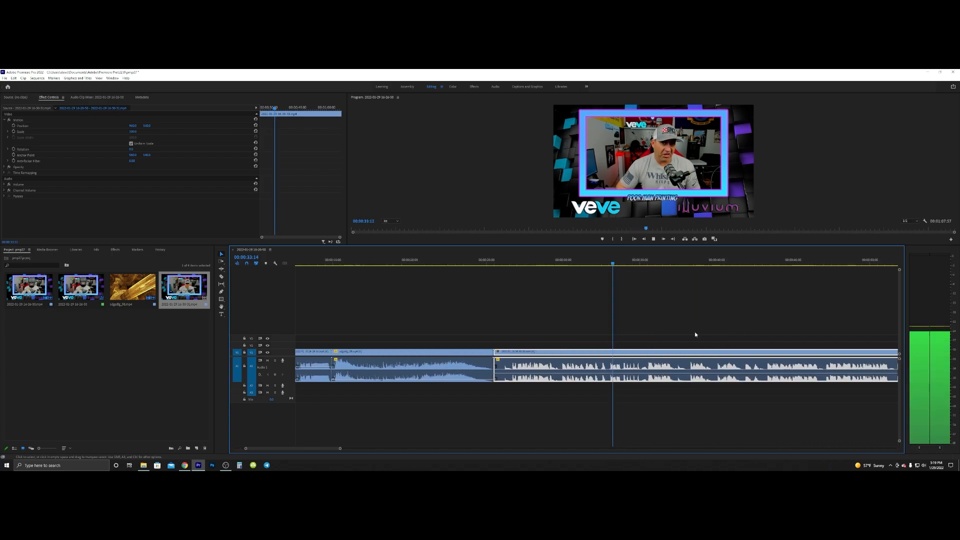
scroll(695, 332, down, 3)
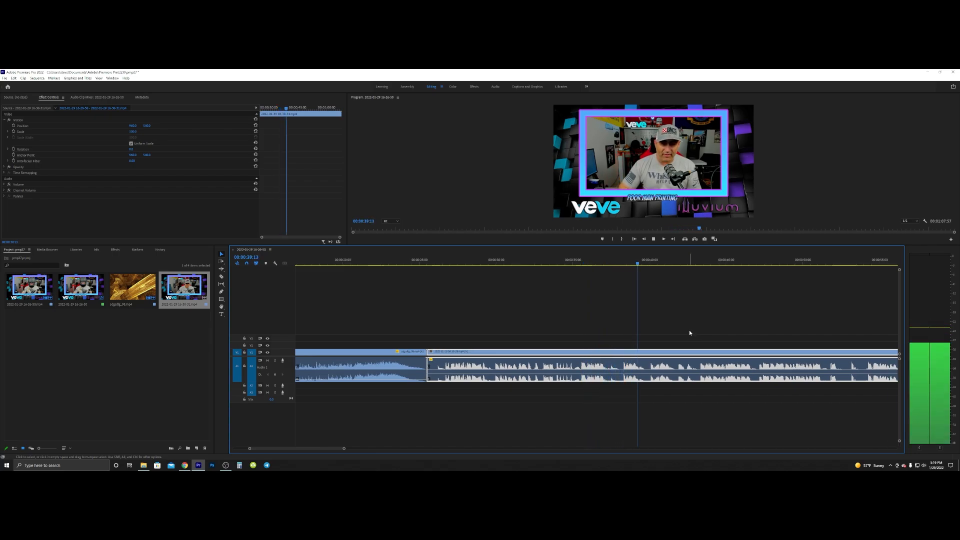
key(space)
Replay and scrub through the first few seconds of the second recording to locate where its speech begins
click(423, 261)
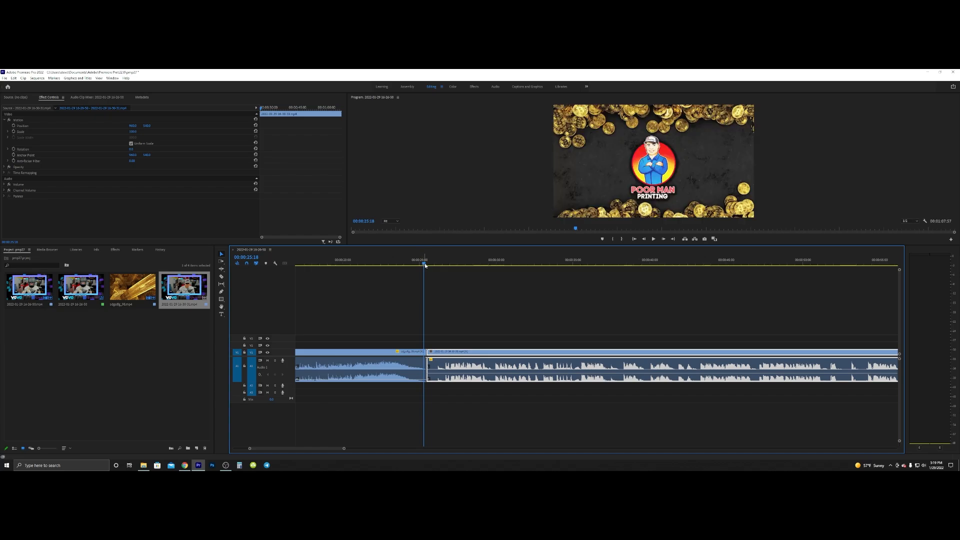
drag(423, 264, 482, 269)
click(426, 263)
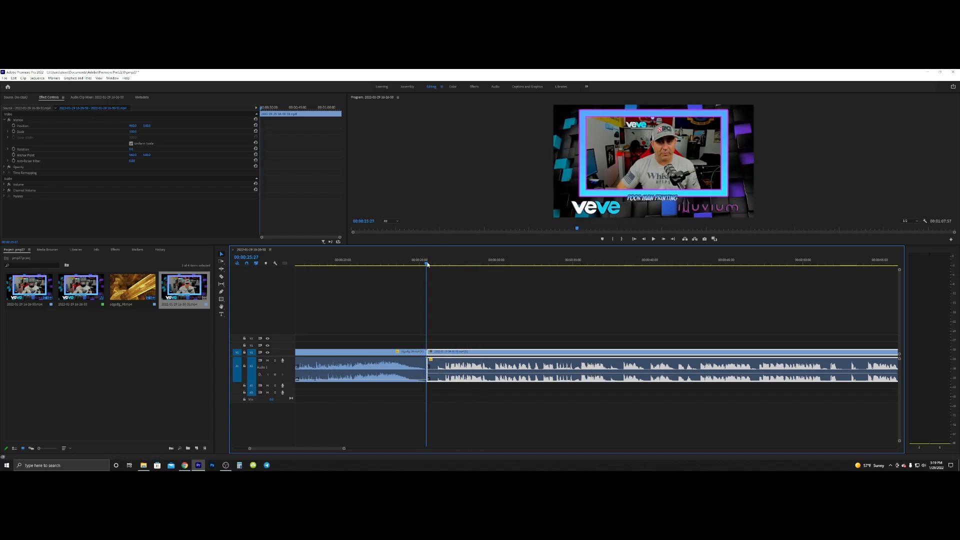
key(space)
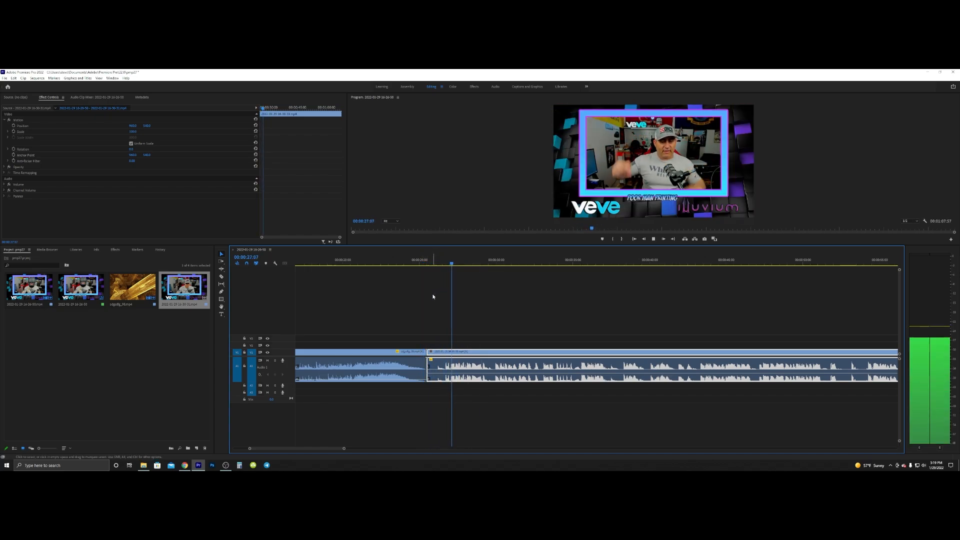
key(space)
click(434, 264)
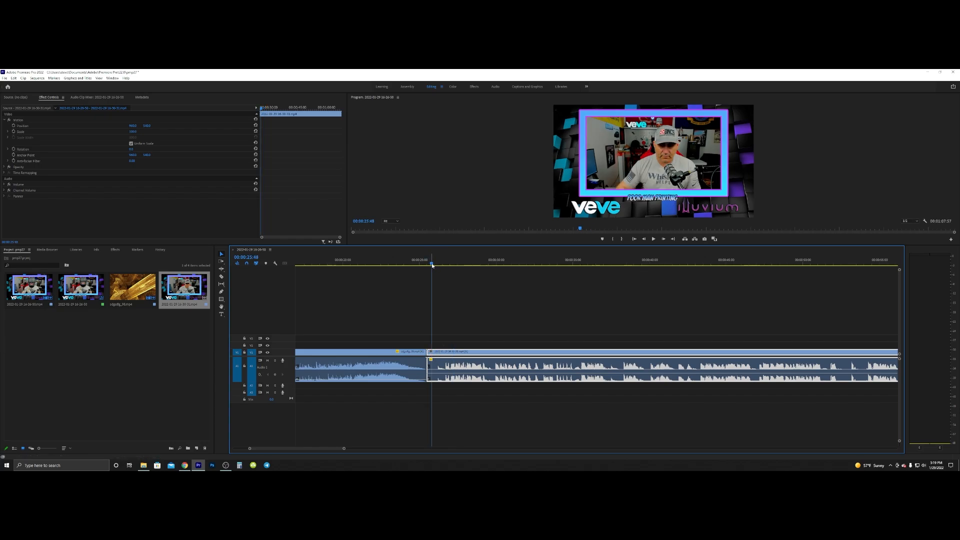
drag(433, 265, 438, 267)
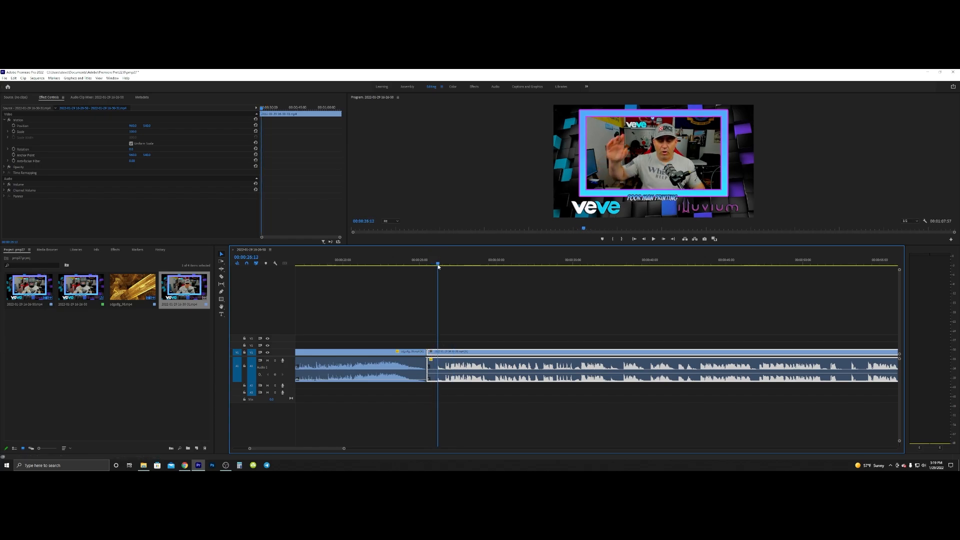
drag(438, 267, 473, 271)
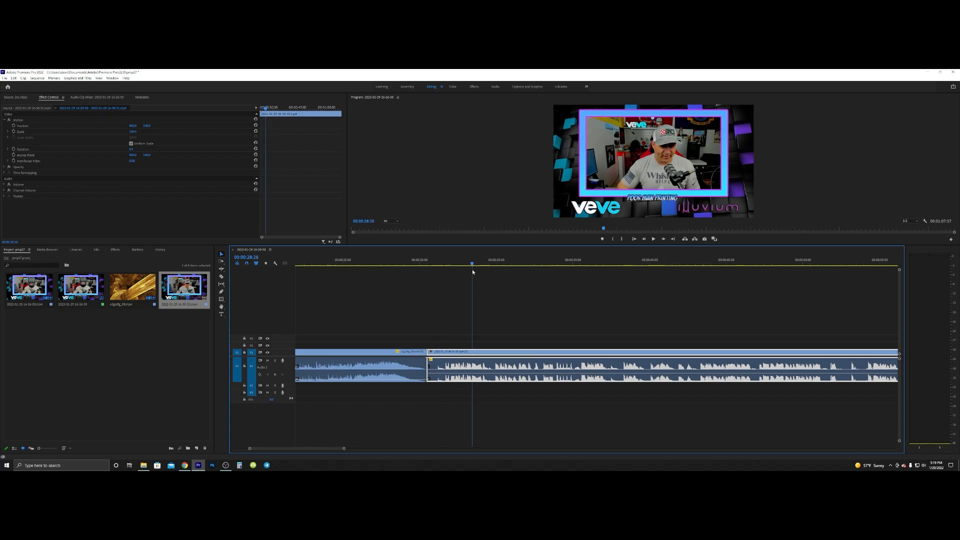
Cut the second recording at 00:00:26:10, removing the piece before its speech and ripple-deleting the gap after the intro
key(c)
drag(473, 266, 438, 272)
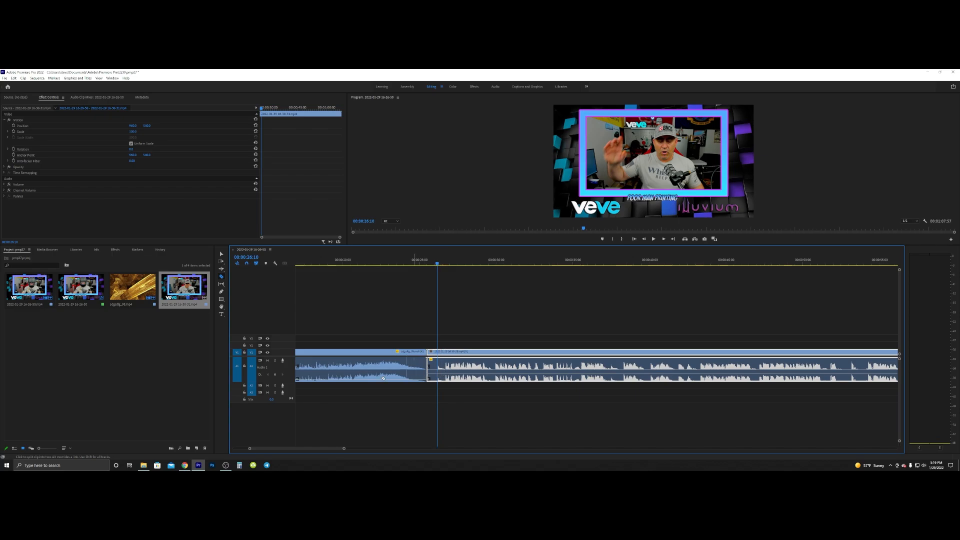
click(437, 369)
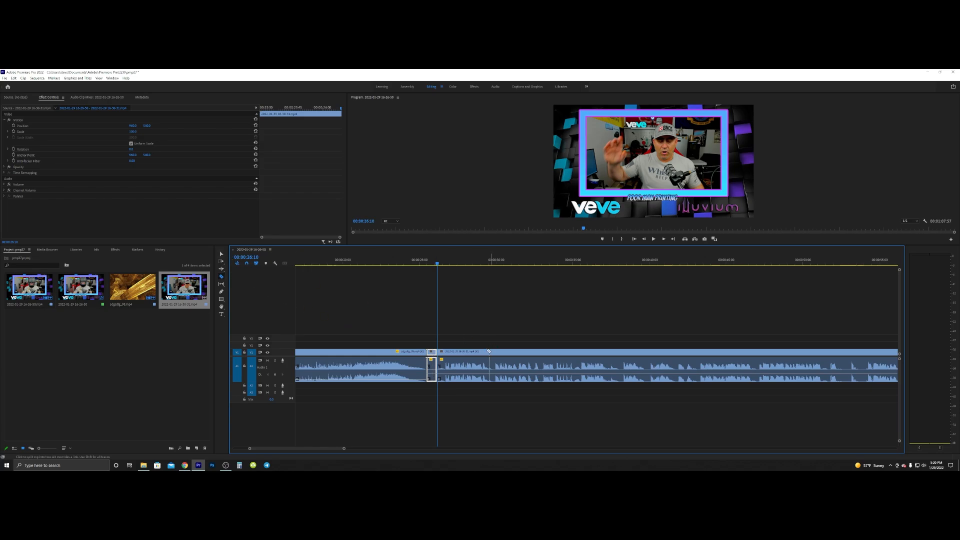
click(221, 254)
key(Delete)
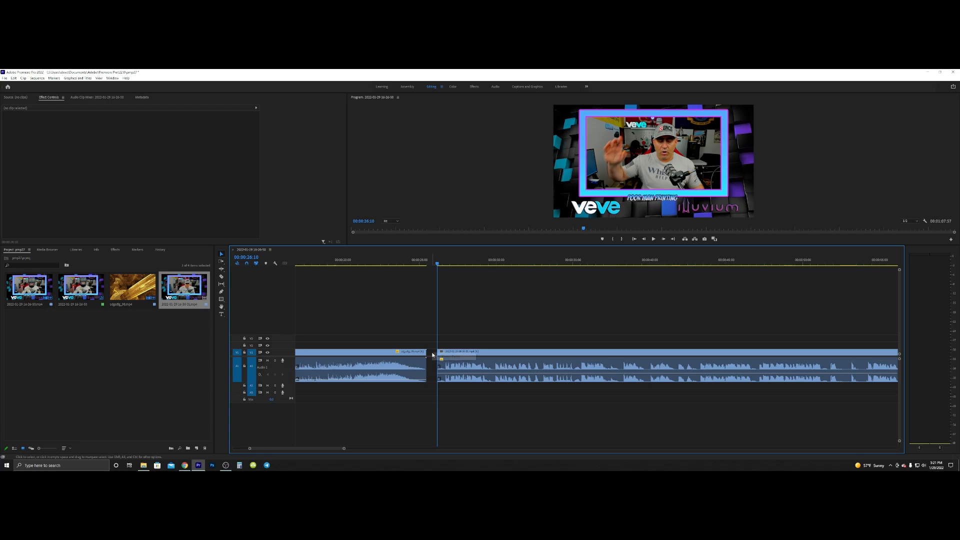
right_click(432, 354)
click(443, 357)
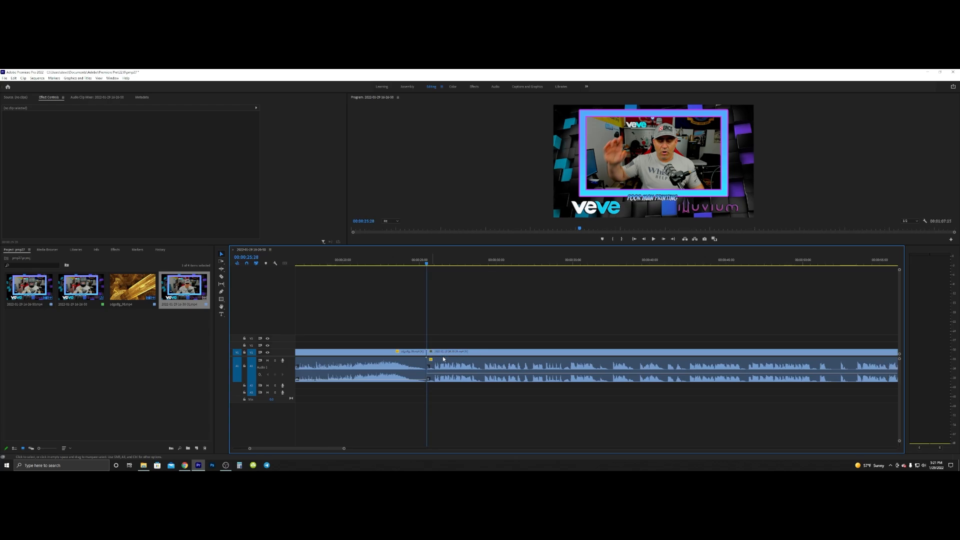
Move the second recording away from the intro to leave a gap, and snap it back against the intro's end
drag(429, 355, 466, 354)
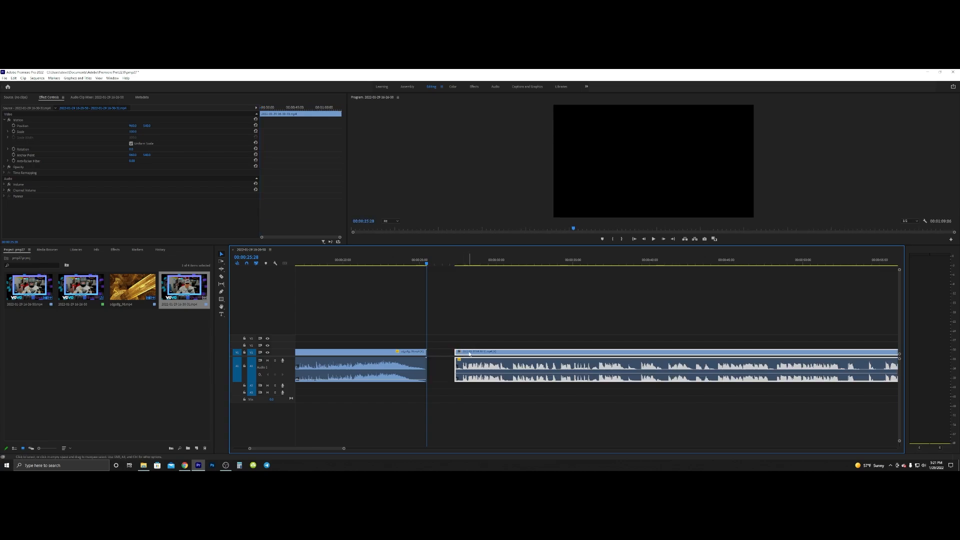
mouse_move(426, 264)
mouse_down()
mouse_move(403, 264)
mouse_move(411, 264)
mouse_up()
drag(484, 354, 459, 353)
scroll(553, 360, down, 5)
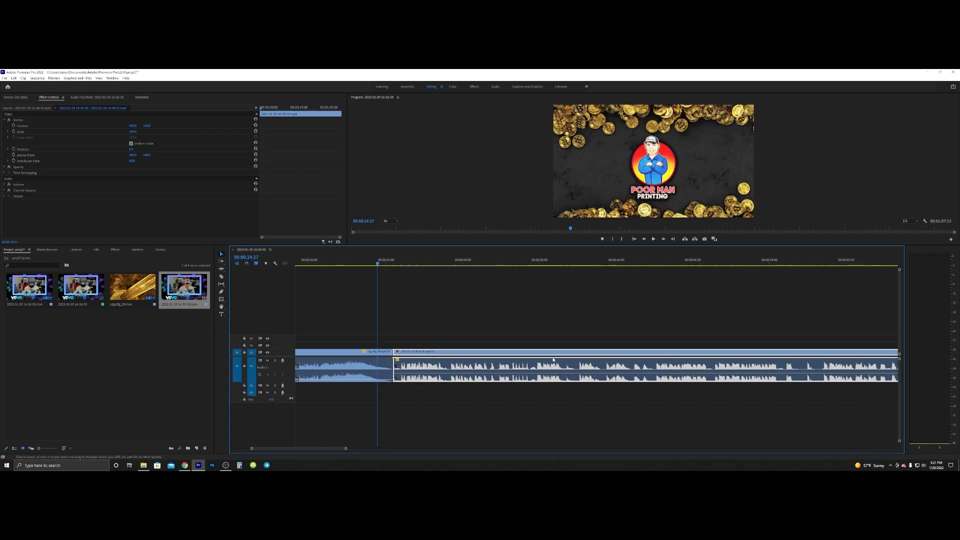
scroll(542, 368, up, 3)
scroll(467, 355, down, 2)
scroll(467, 355, up, 2)
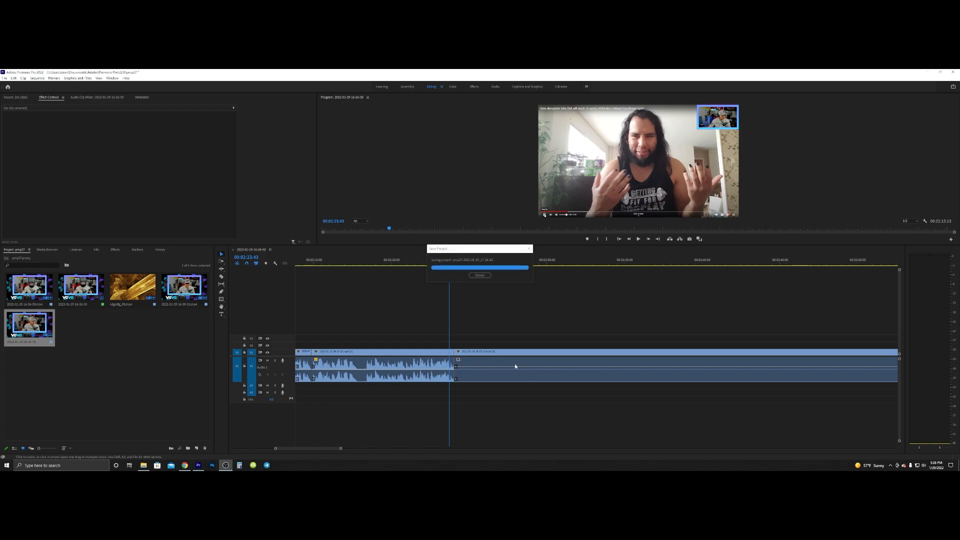
Scan along the silent stretch of the last recording on the timeline to examine how far it runs
scroll(640, 354, down, 1)
scroll(640, 354, down, 5)
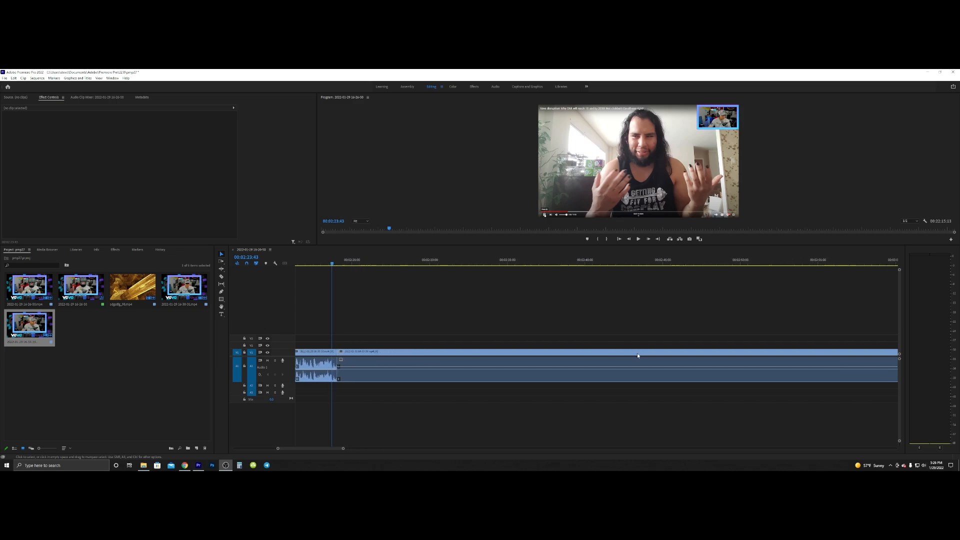
scroll(636, 357, down, 8)
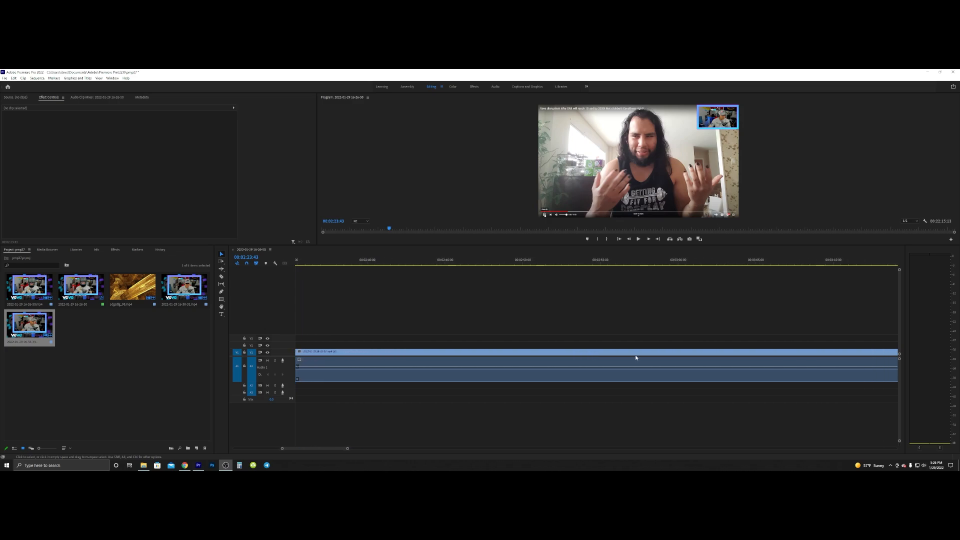
scroll(636, 359, down, 5)
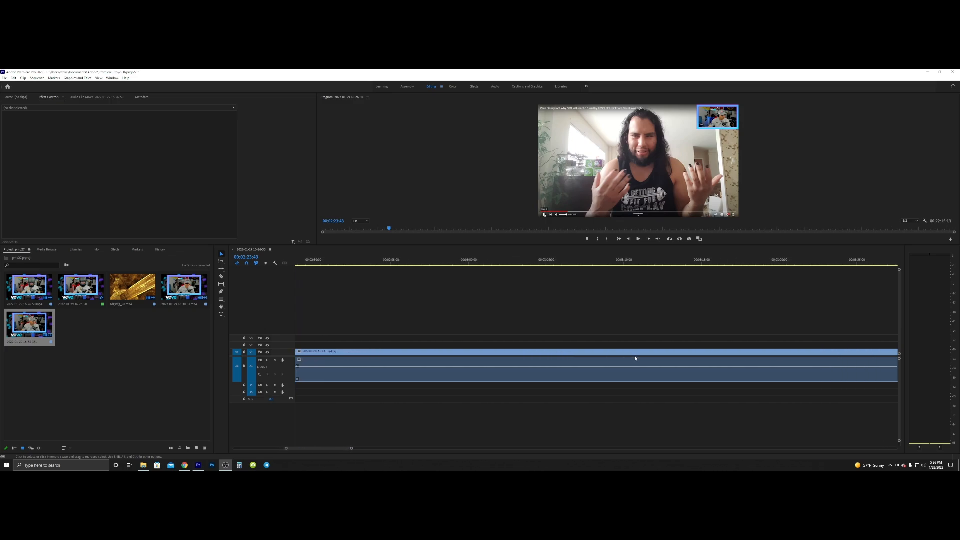
scroll(635, 358, down, 3)
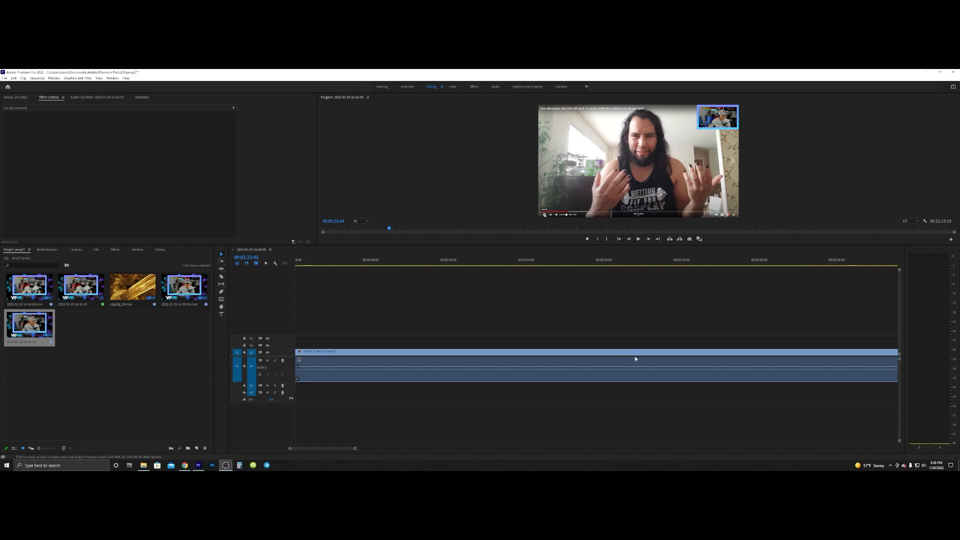
scroll(577, 364, up, 12)
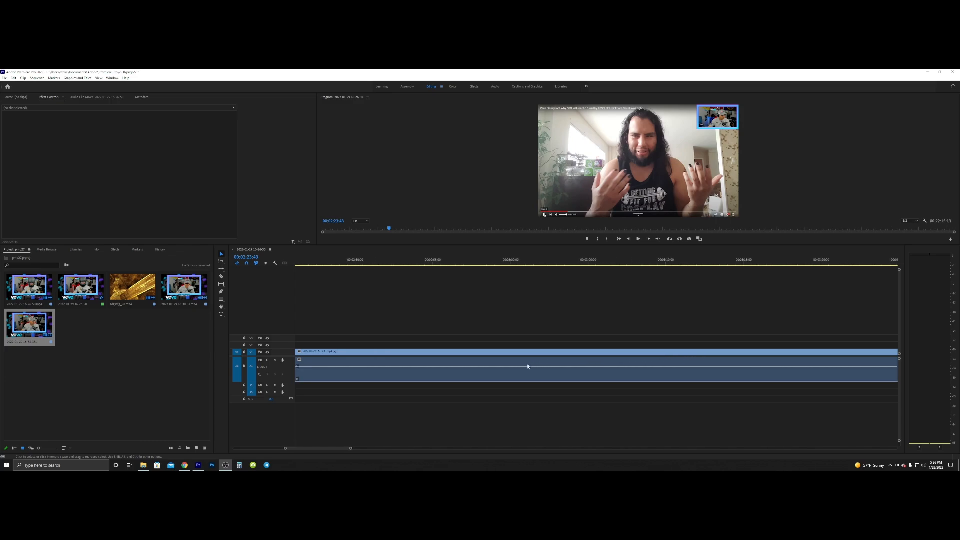
scroll(515, 367, up, 7)
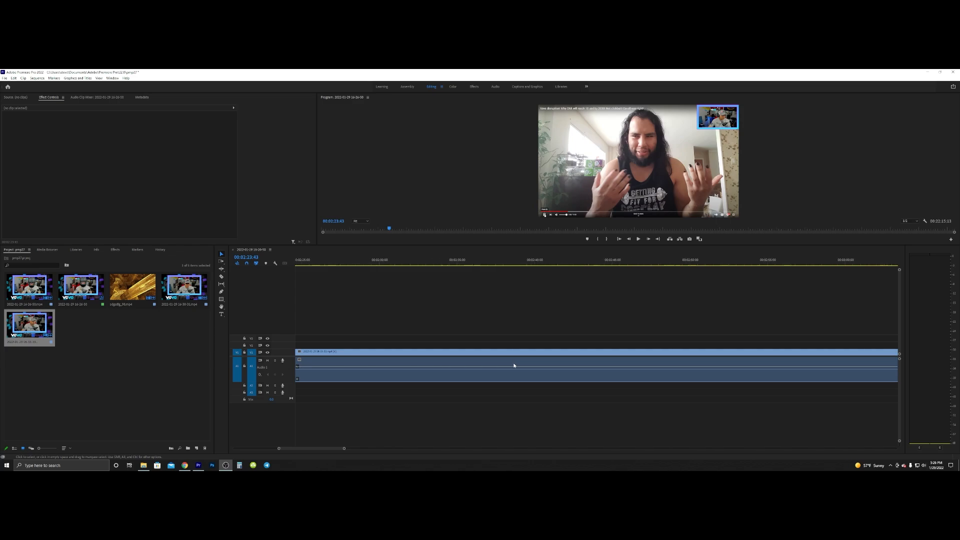
scroll(503, 364, up, 1)
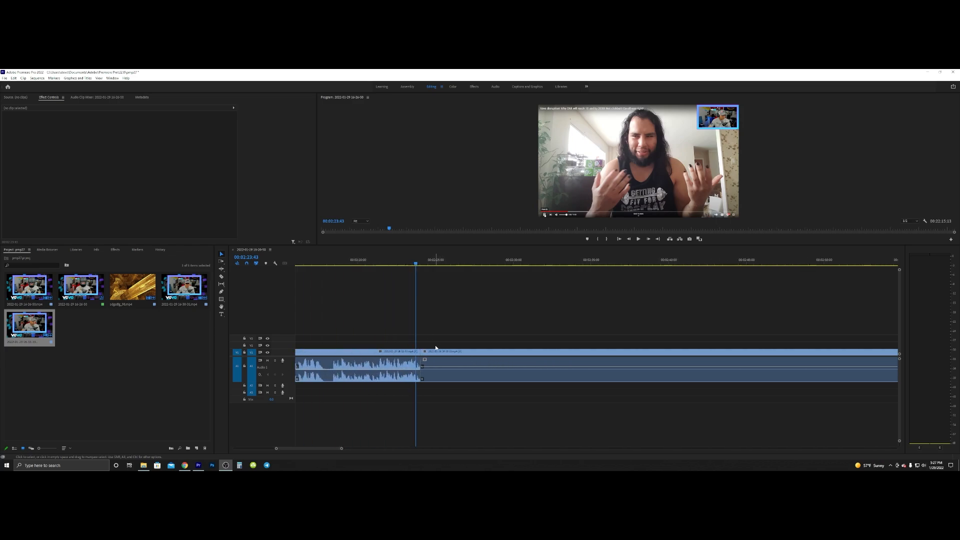
Cut the last recording where its audio begins, removing the silent section before it and ripple-deleting the resulting gap
scroll(437, 351, down, 5)
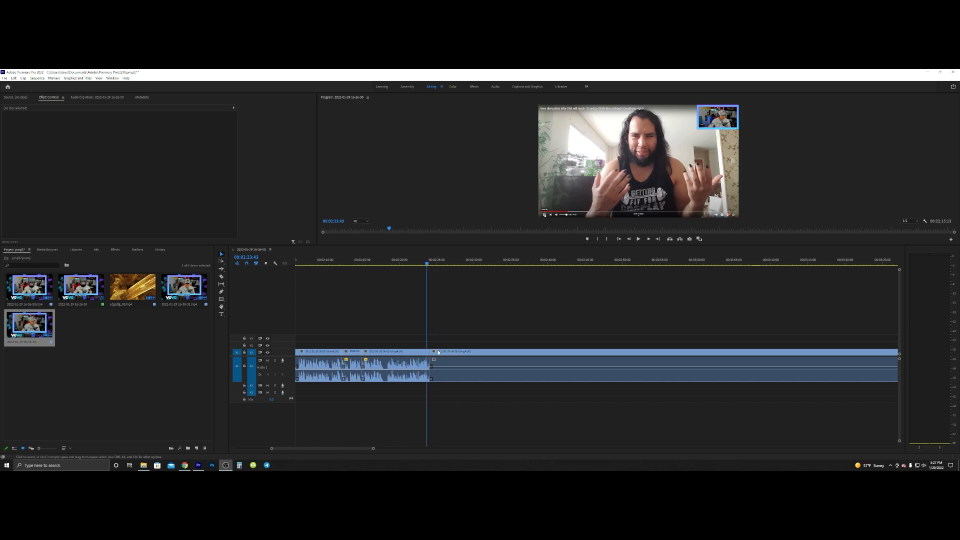
scroll(439, 352, down, 2)
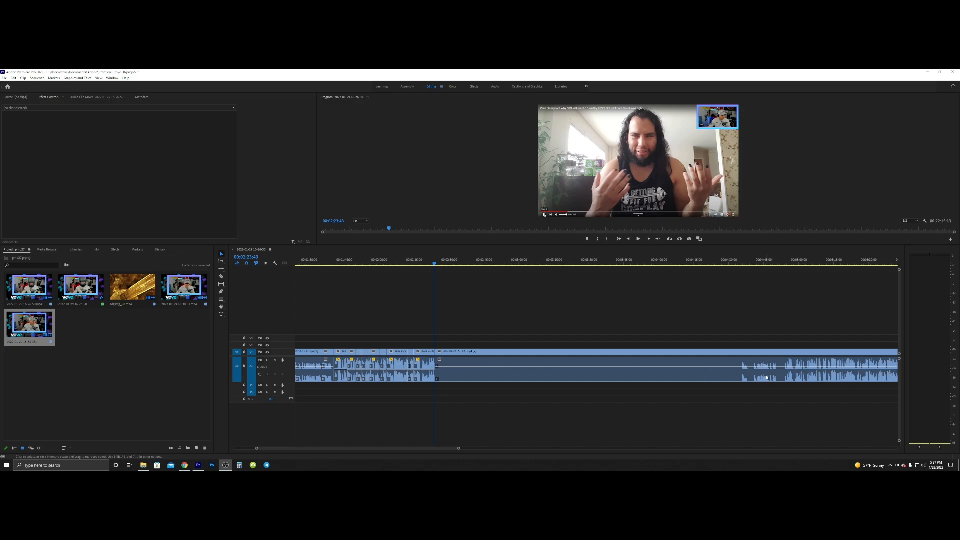
click(736, 372)
key(c)
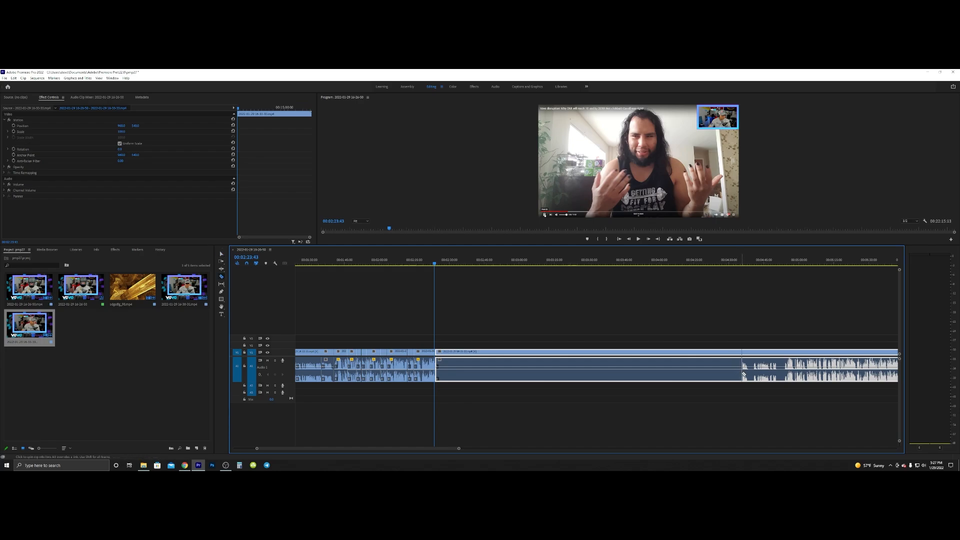
click(742, 375)
key(v)
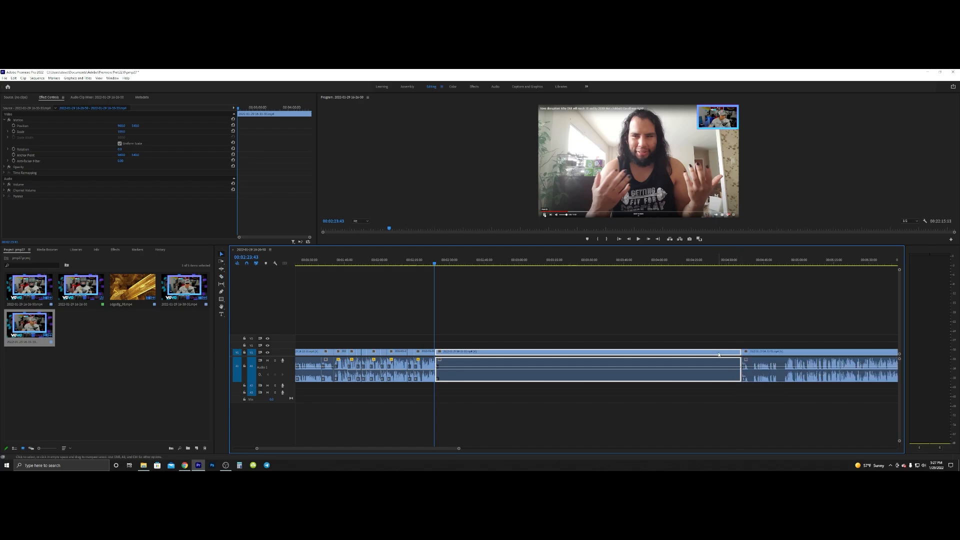
key(Delete)
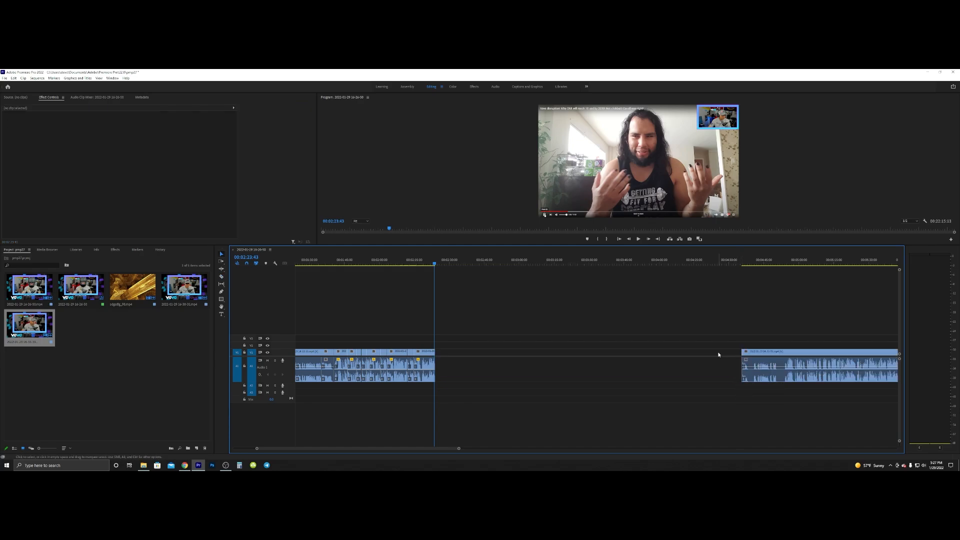
right_click(518, 355)
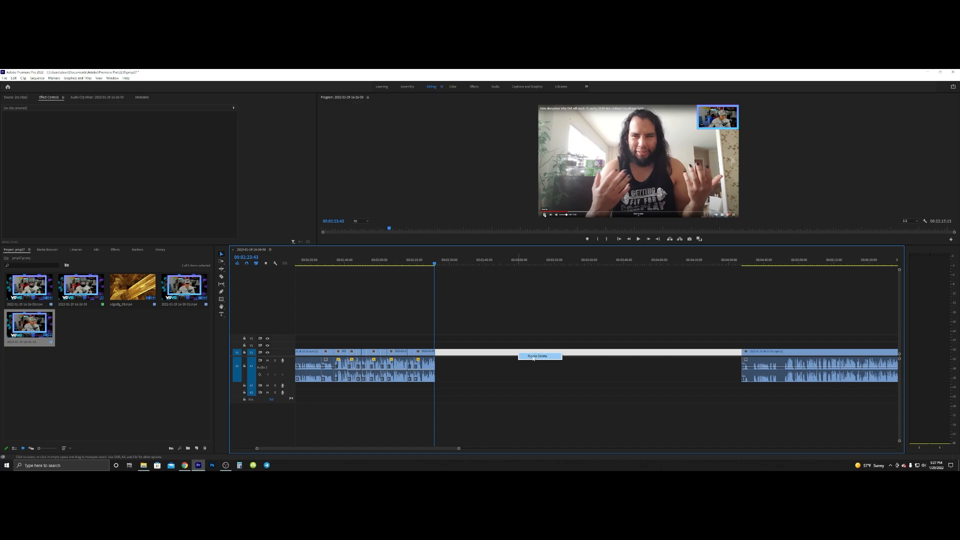
click(534, 356)
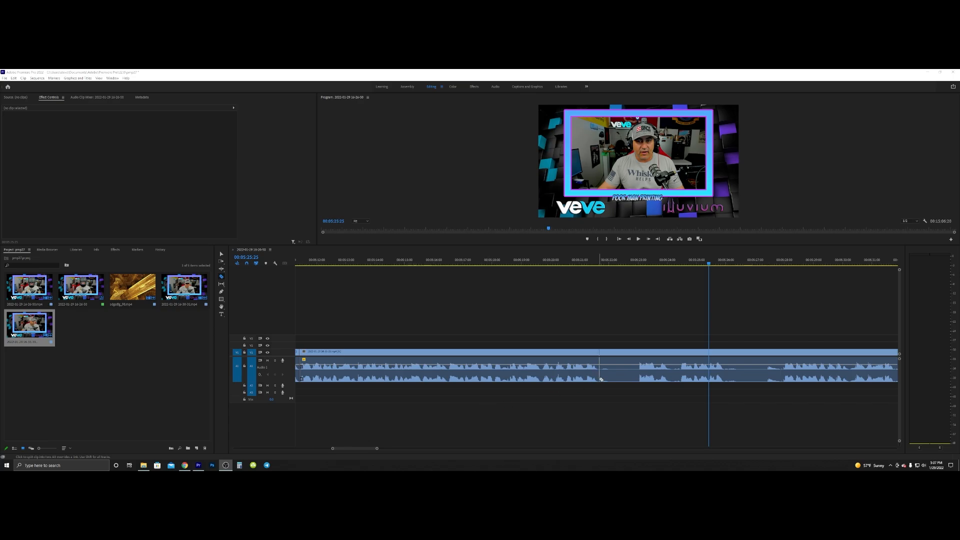
Try a cut where the speech resumes after the short pause, and undo it
click(643, 373)
key(space)
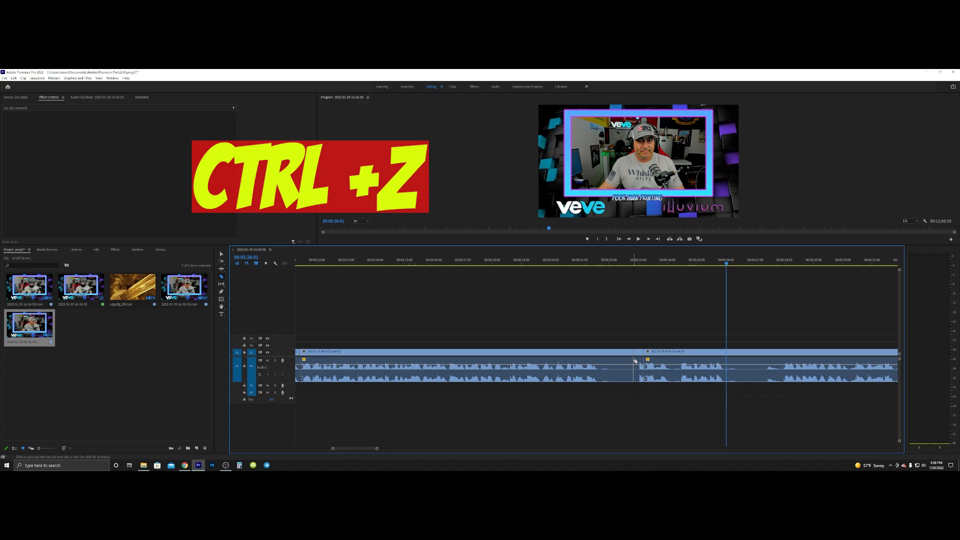
key(ctrl+z)
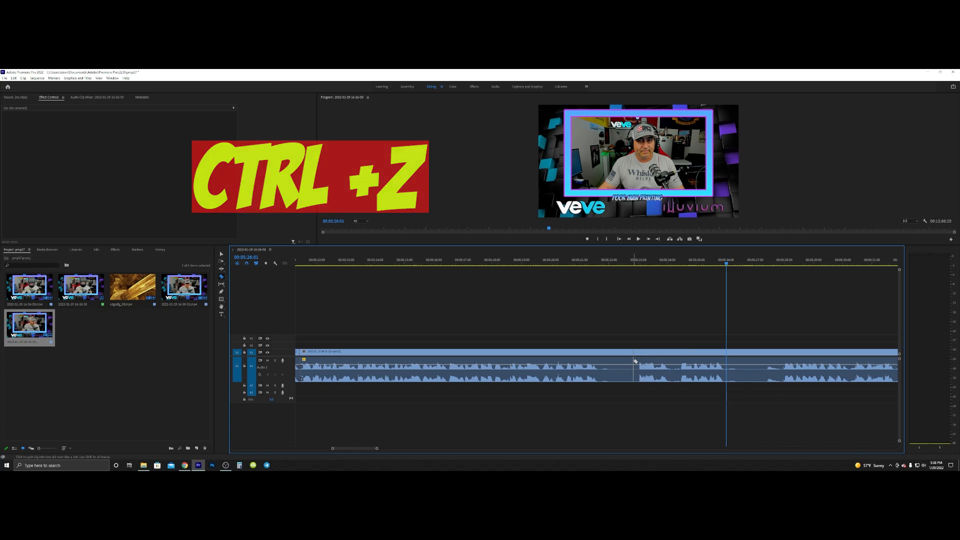
Cut the recording at both edges of the short pause in the speech, just before it resumes
click(600, 375)
click(637, 370)
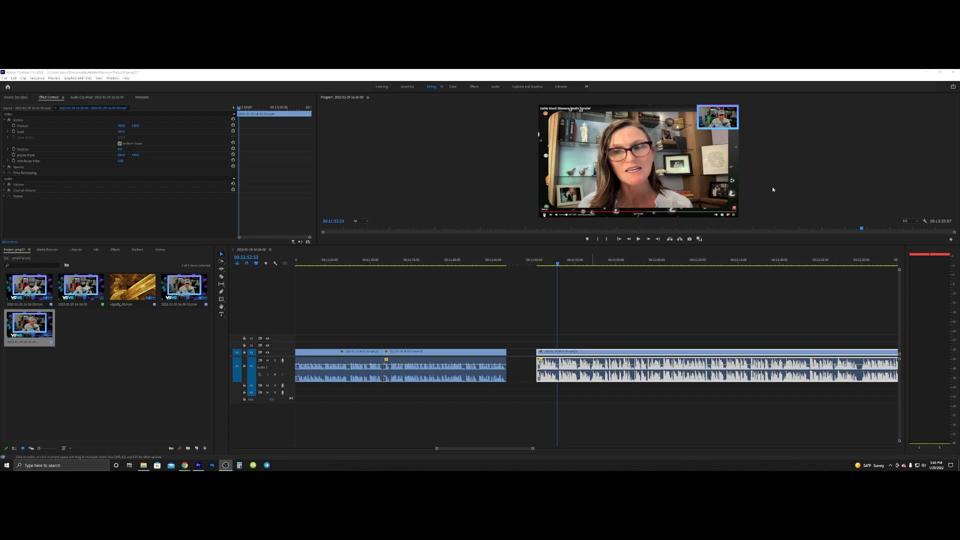
Switch to YouTube in Chrome and search for "funny meme ok"
click(926, 72)
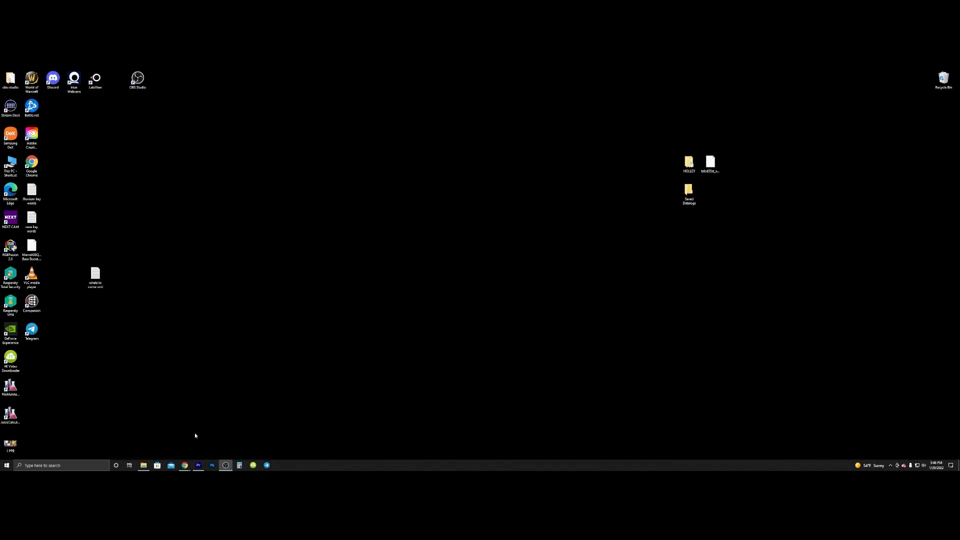
mouse_move(184, 465)
click(205, 443)
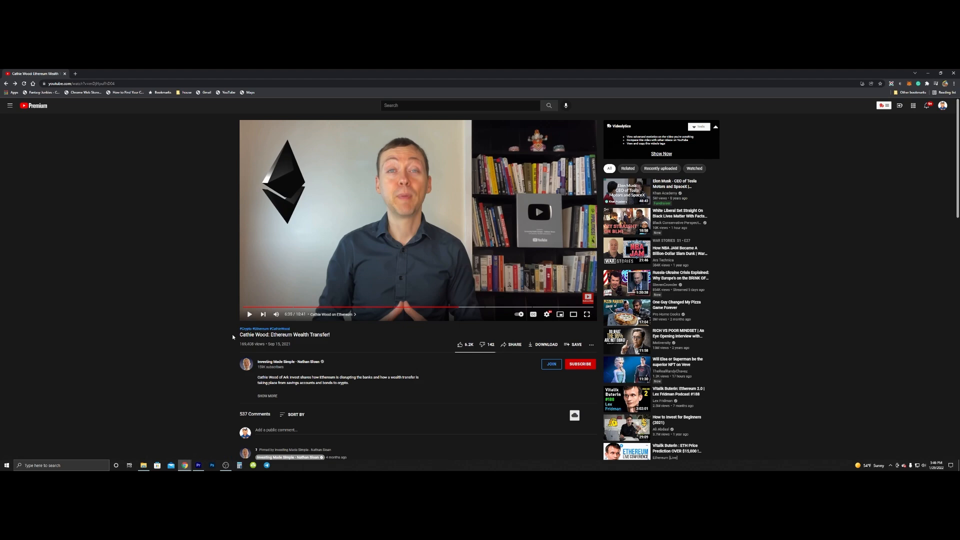
double_click(424, 107)
key(f)
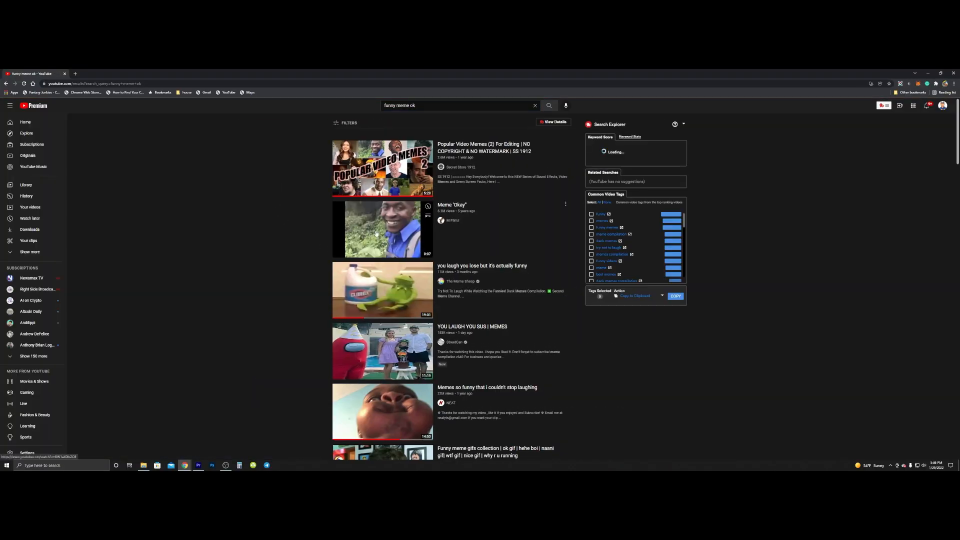
Open 4K Video Downloader clear of the search results, and play the Meme "Okay" video until pausing it near its end
click(253, 466)
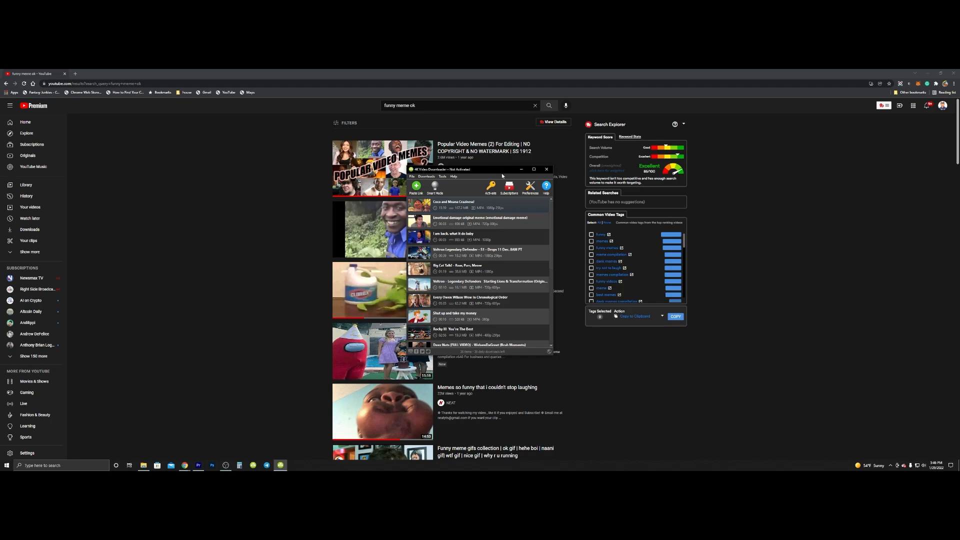
drag(502, 173, 746, 163)
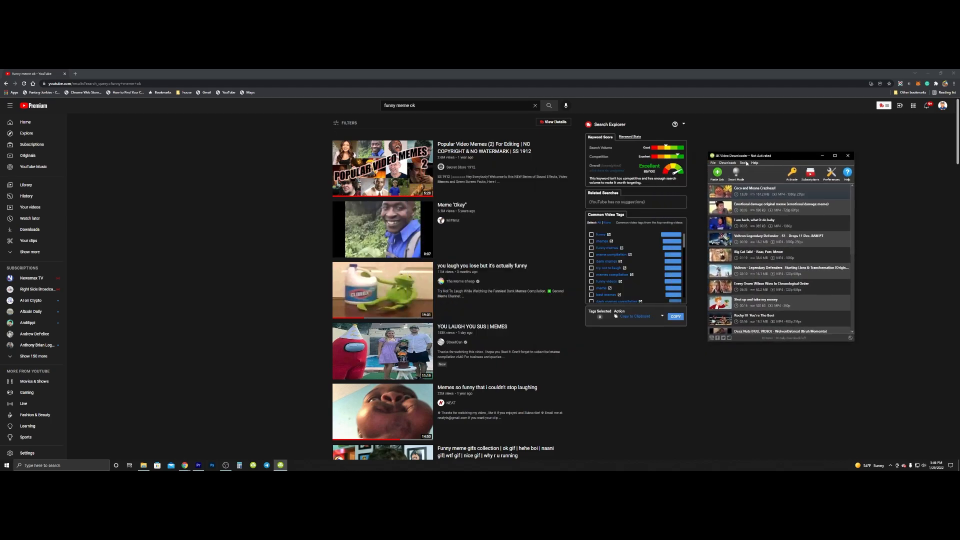
click(376, 223)
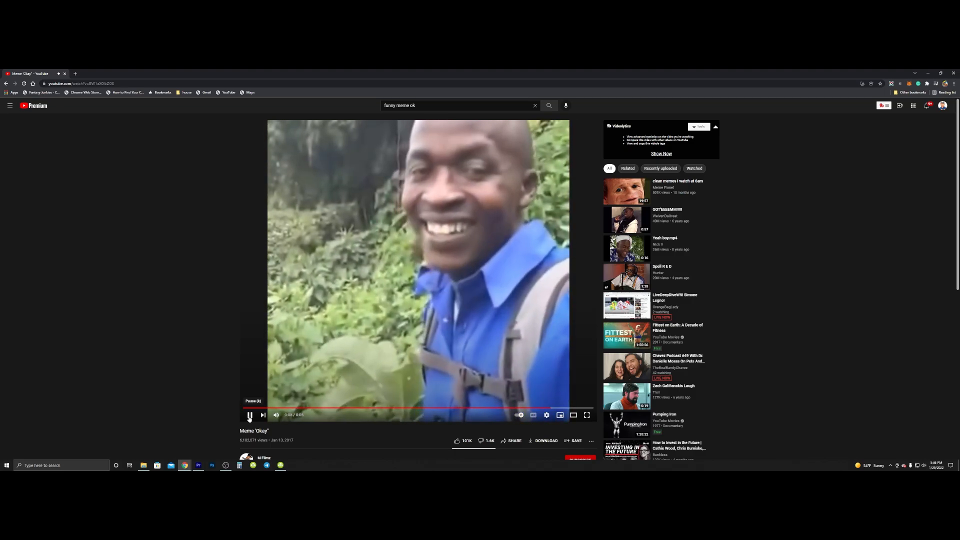
click(249, 417)
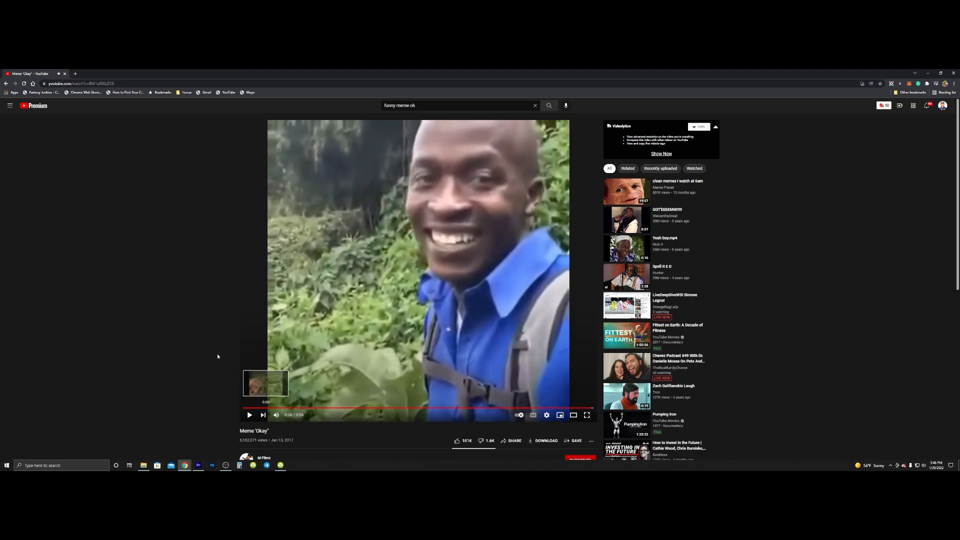
Copy the Meme "Okay" video's link and download it as an MP4 with 4K Video Downloader
click(85, 84)
right_click(85, 83)
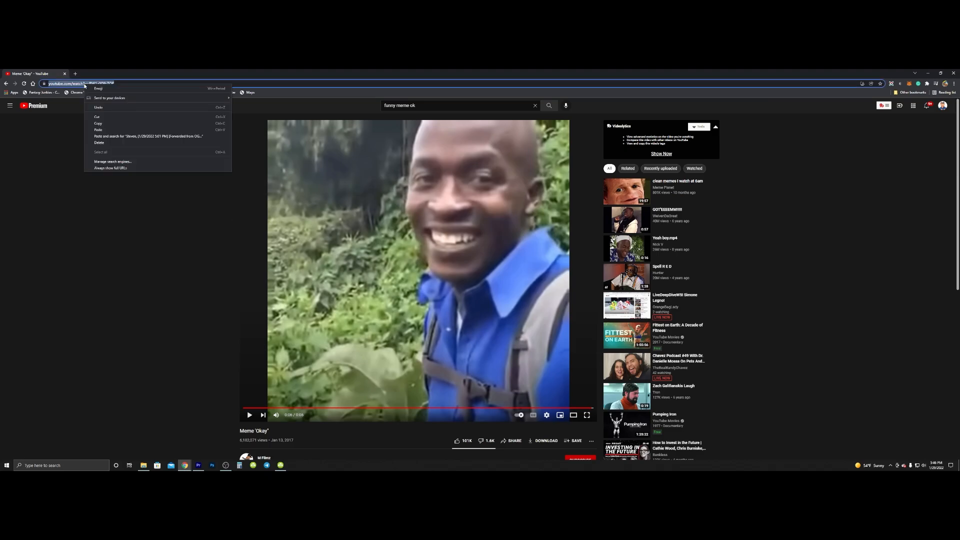
click(98, 124)
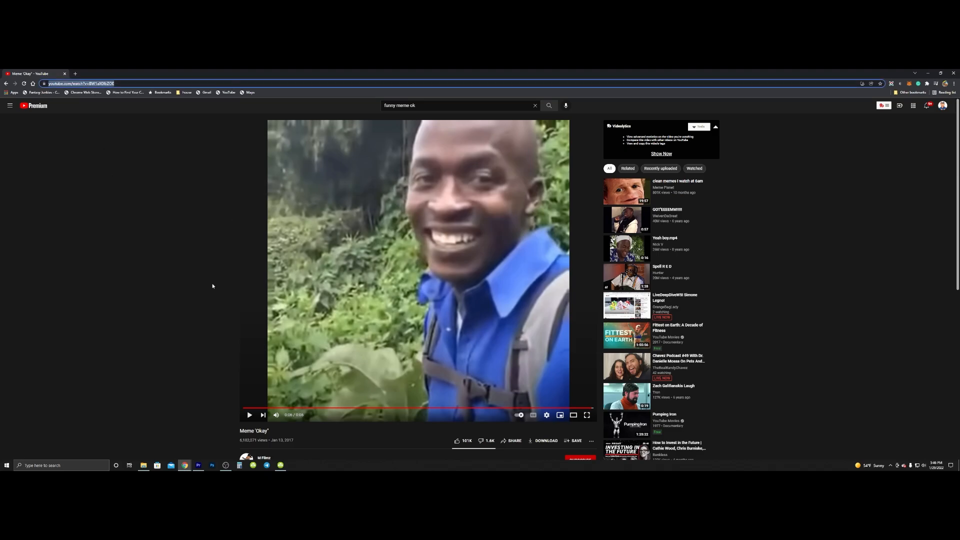
click(280, 466)
click(718, 175)
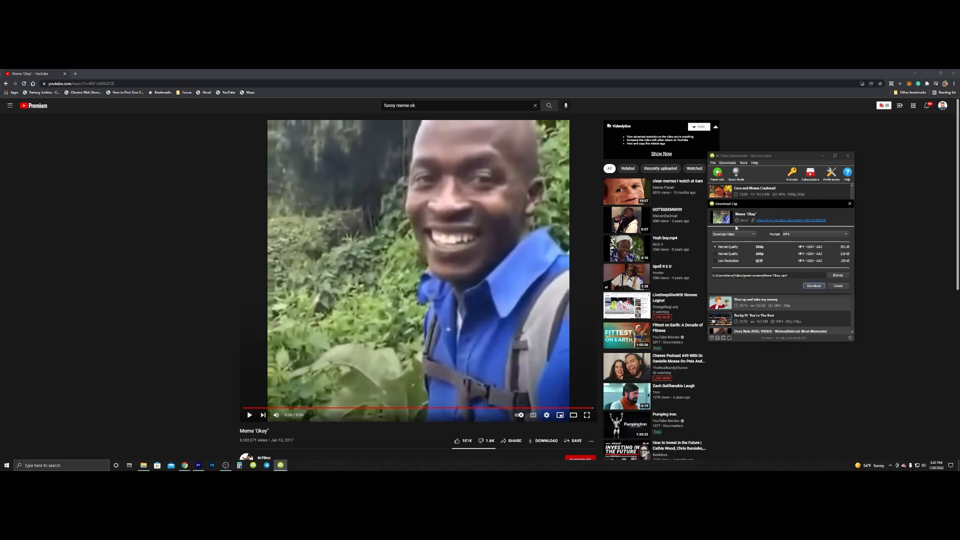
click(811, 288)
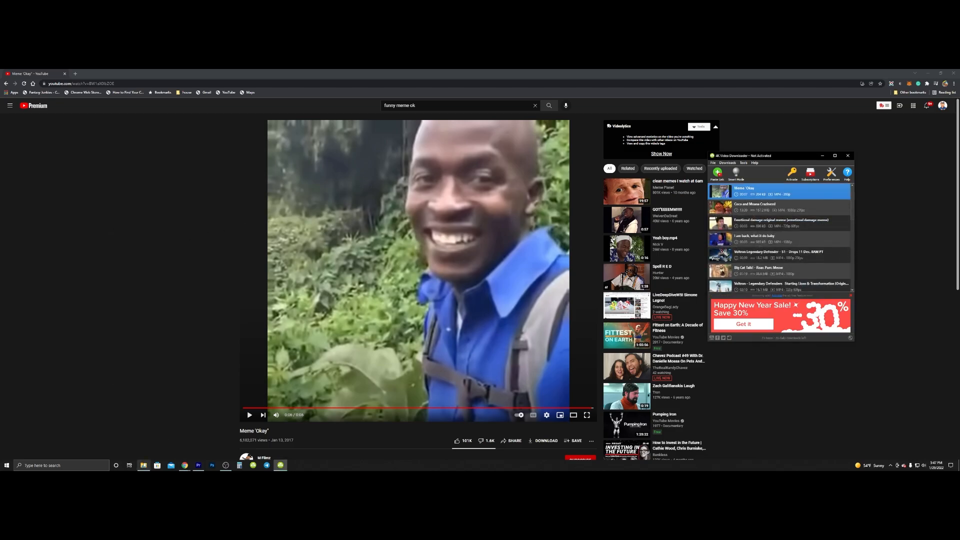
Locate the downloaded Meme 'Okay' file in the green screens folder under Videos in File Explorer
click(143, 465)
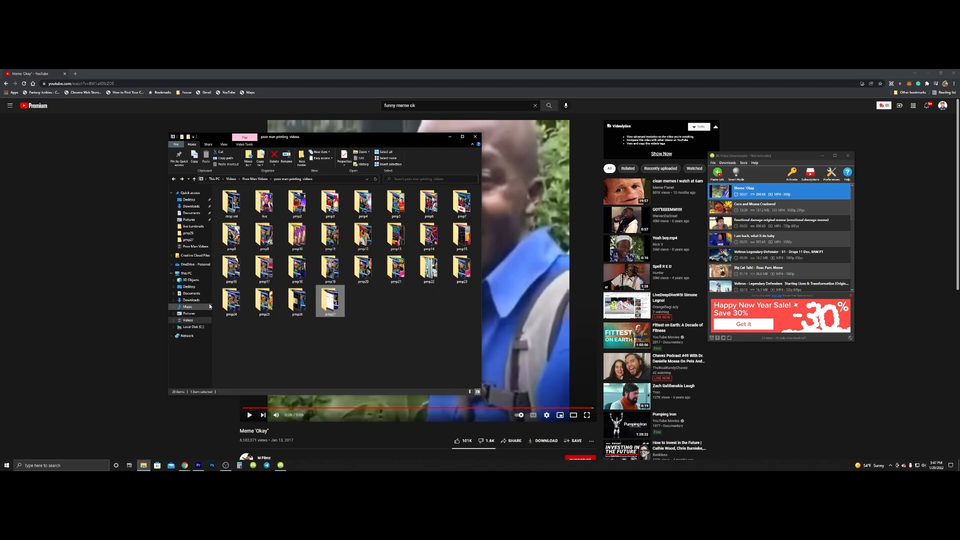
click(188, 320)
click(271, 213)
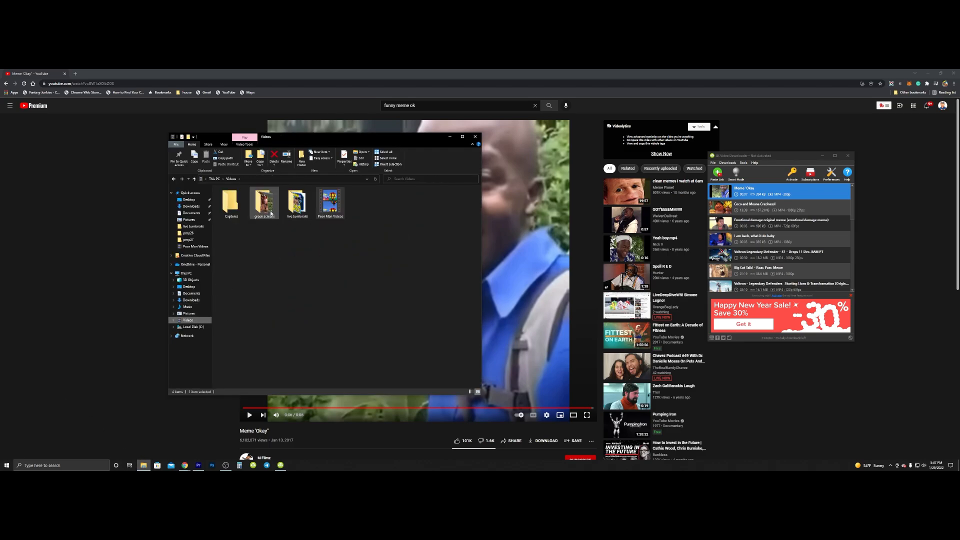
double_click(270, 211)
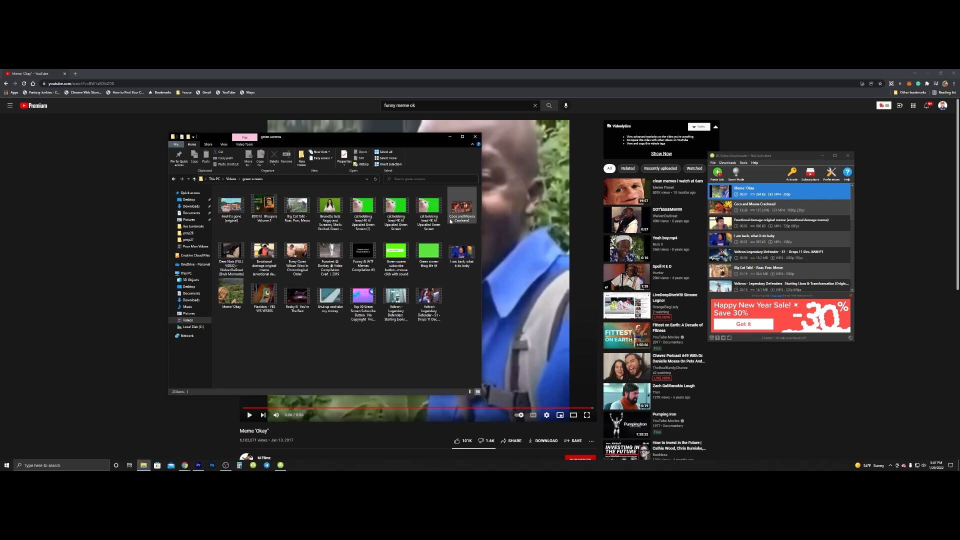
click(238, 295)
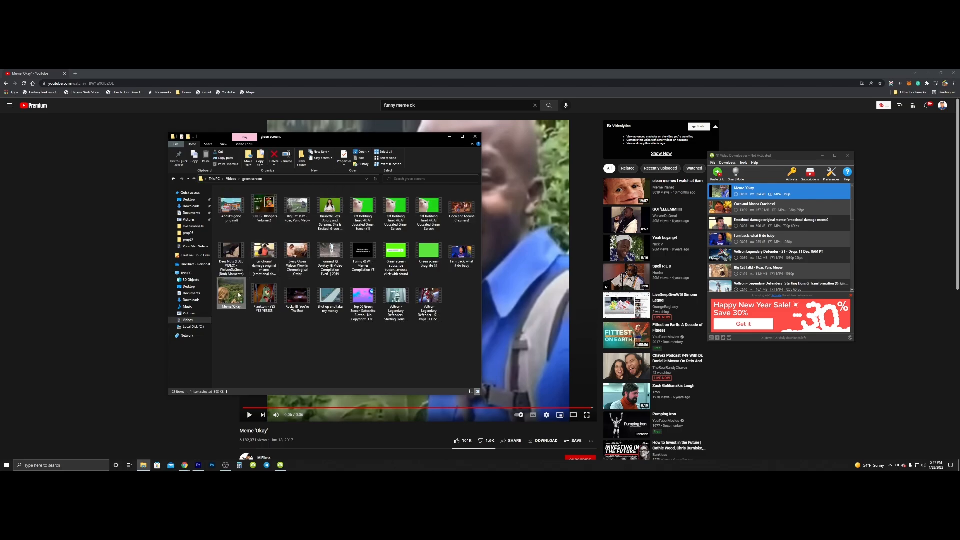
Switch to Premiere Pro and import the Meme 'Okay' clip from the green screens folder under Videos into the project
click(198, 465)
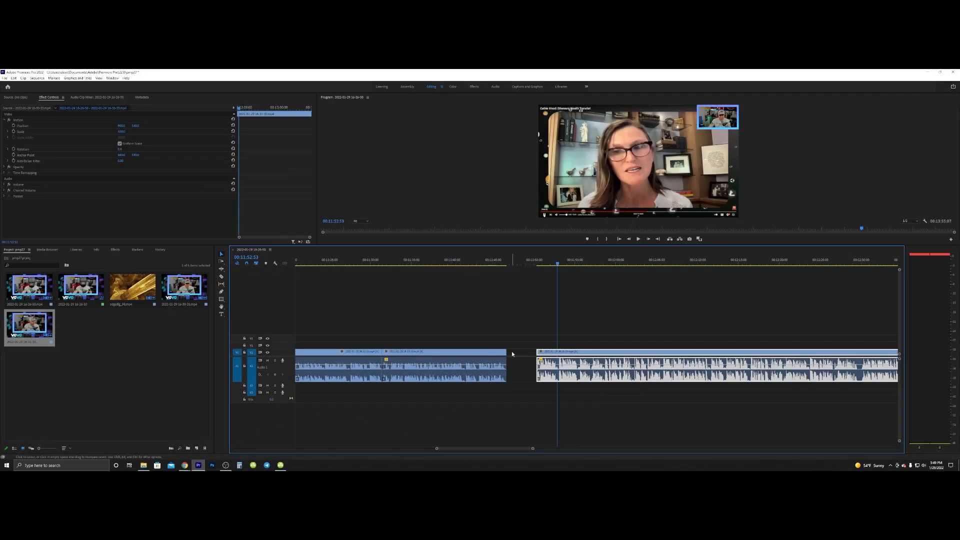
double_click(78, 326)
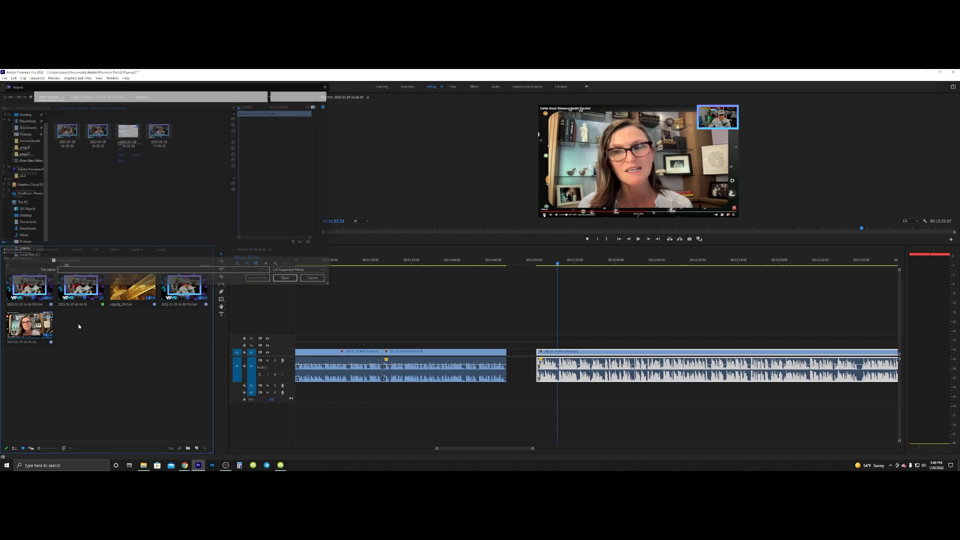
click(21, 250)
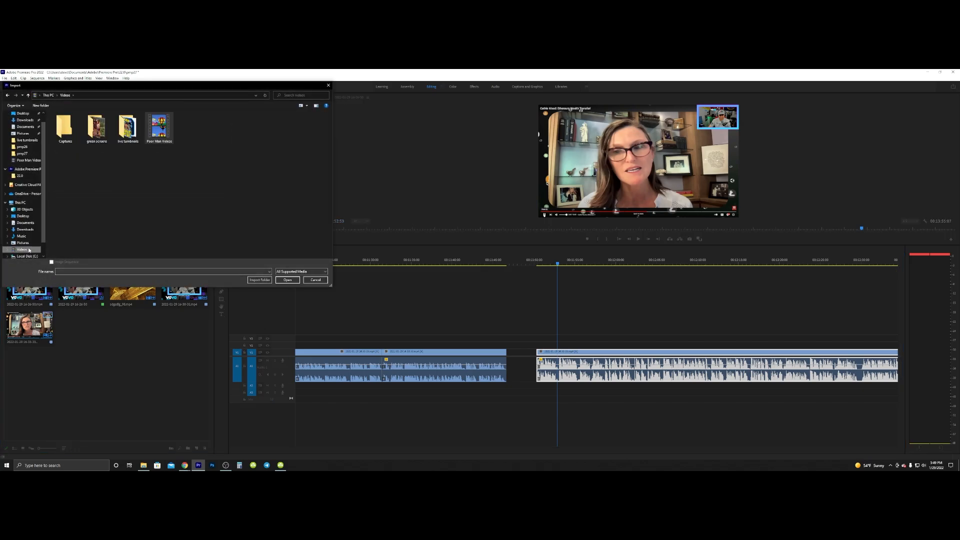
double_click(97, 129)
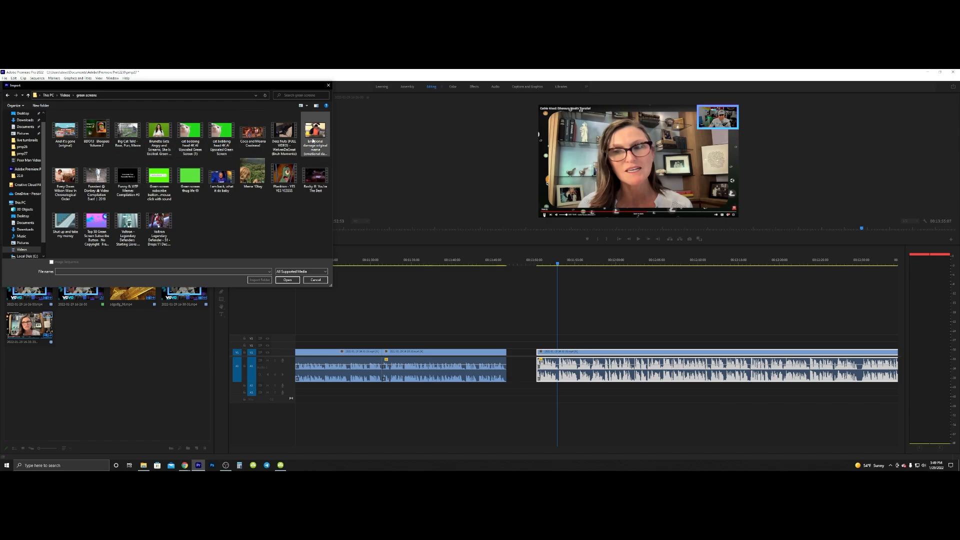
click(247, 184)
click(295, 282)
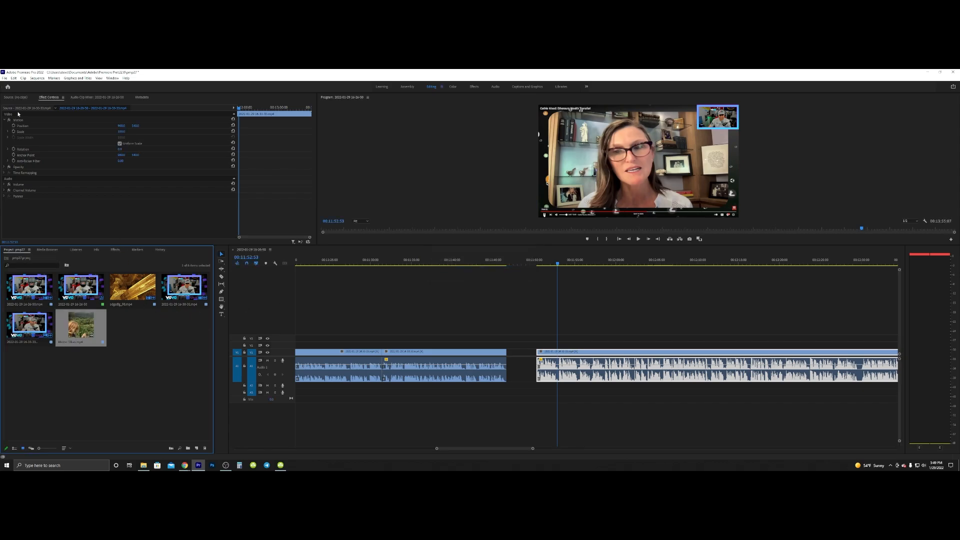
Load the Meme 'Okay' clip into the Source monitor and play it through to where the man's face appears
click(18, 98)
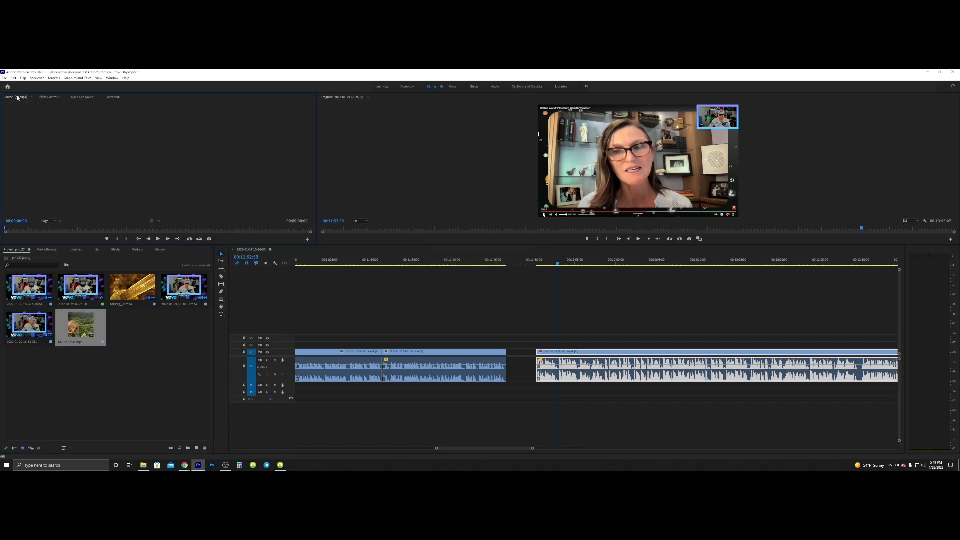
click(87, 326)
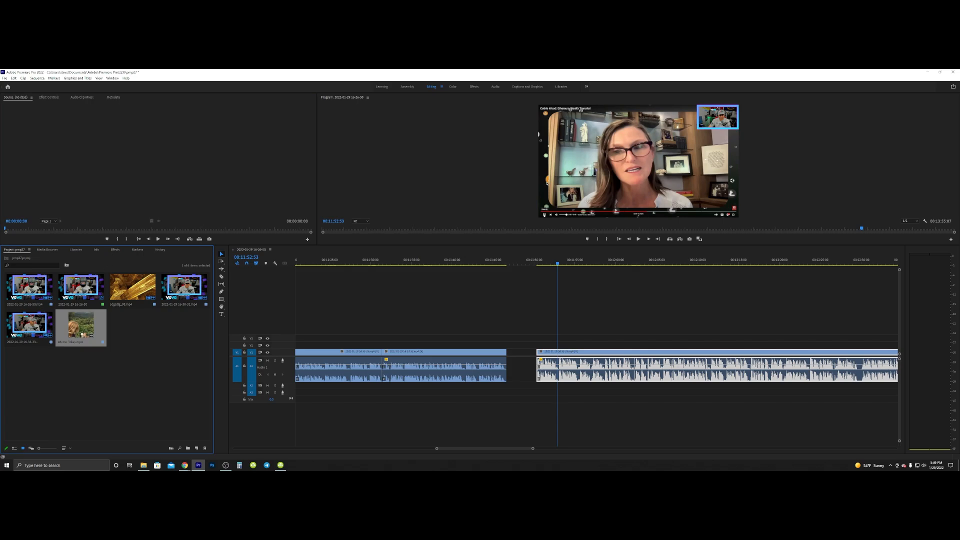
drag(107, 171, 108, 173)
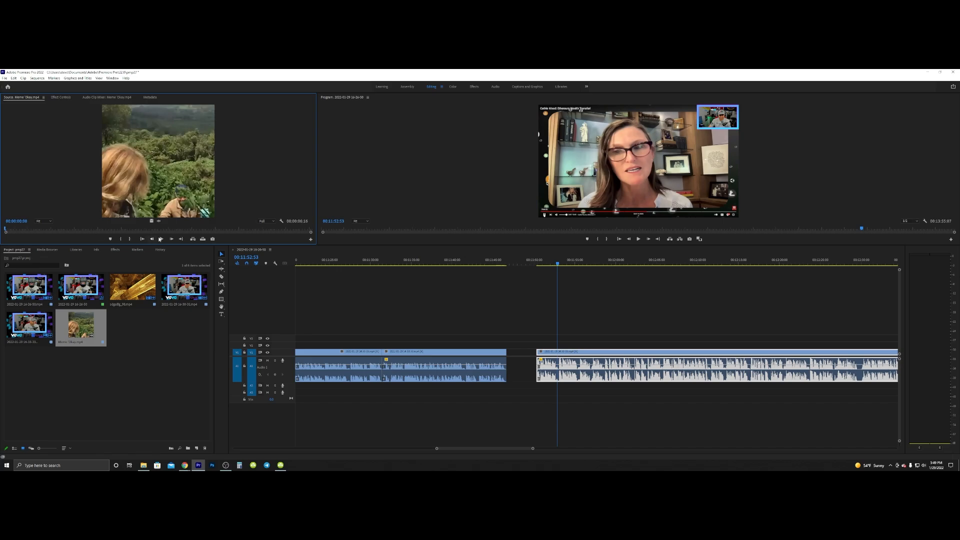
click(161, 239)
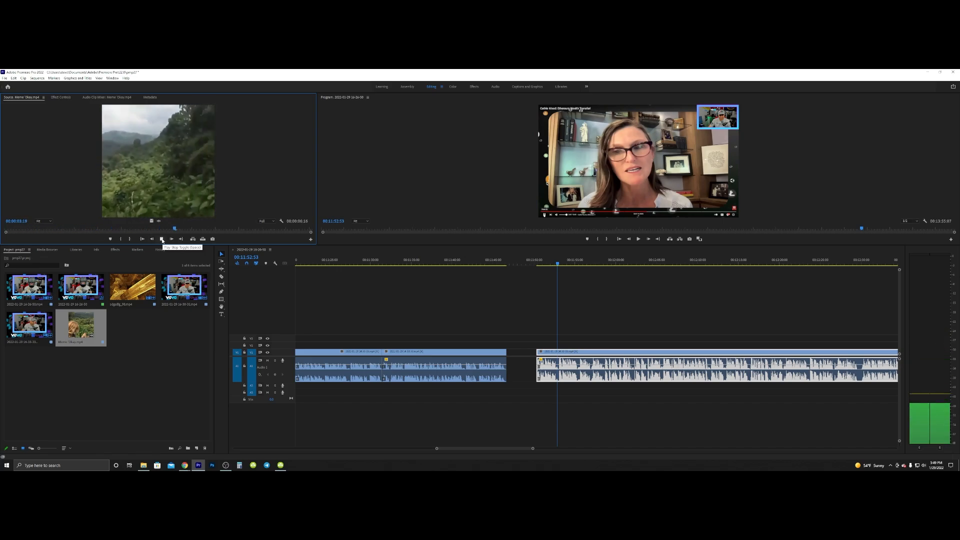
click(162, 239)
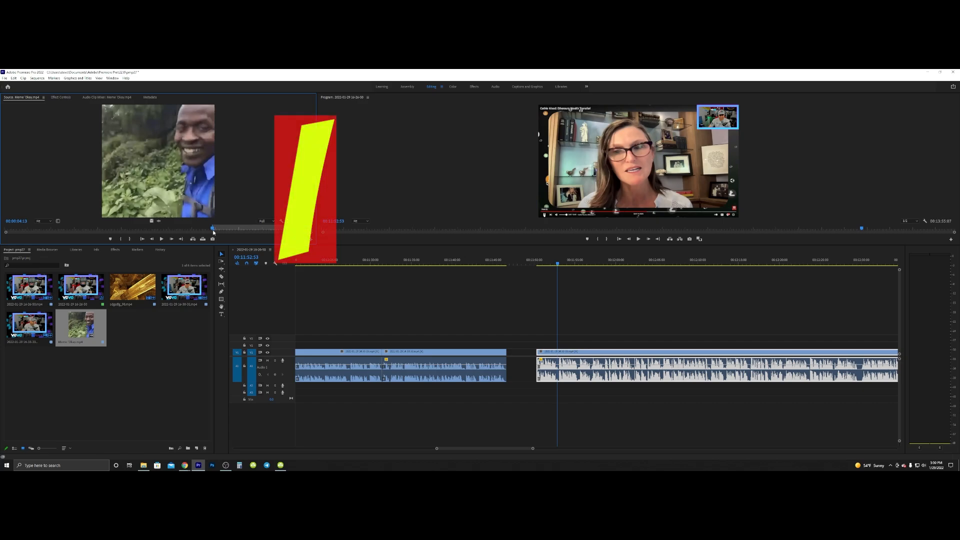
Mark In and Out points around the smiling man's shot at the end of the Meme 'Okay' clip
click(162, 239)
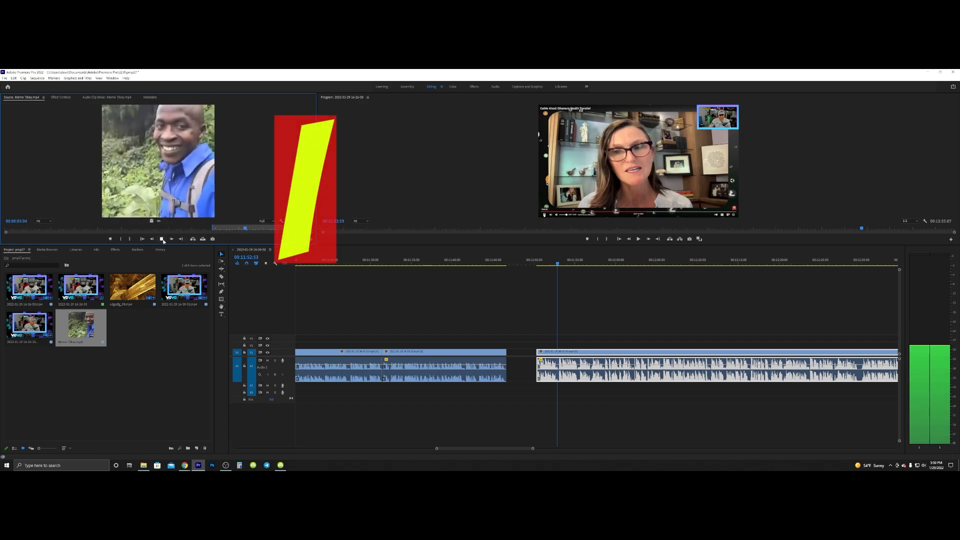
key(i)
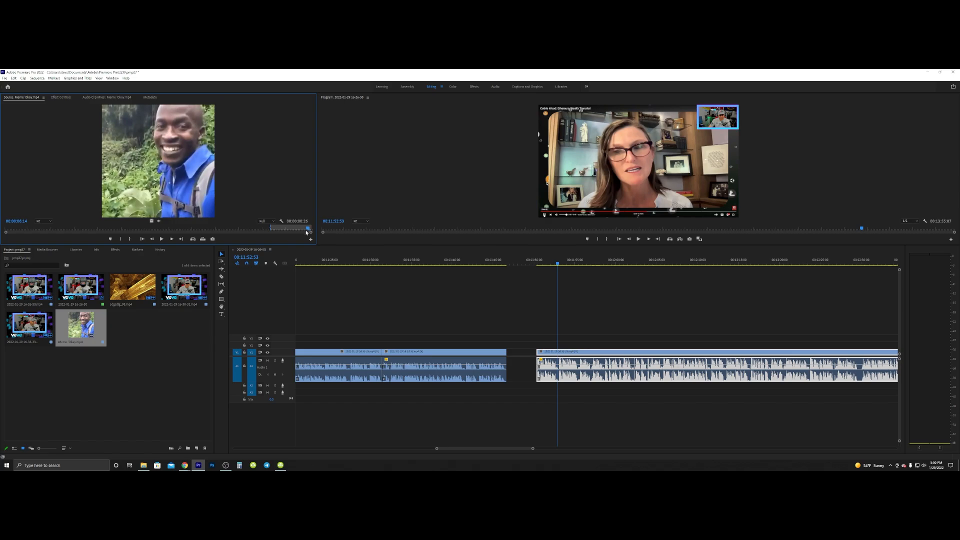
key(o)
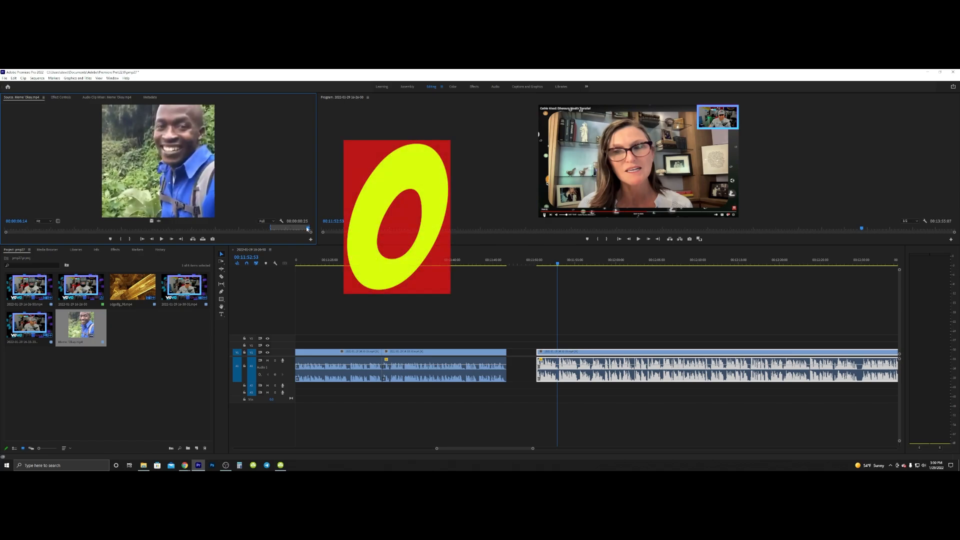
drag(309, 228, 315, 227)
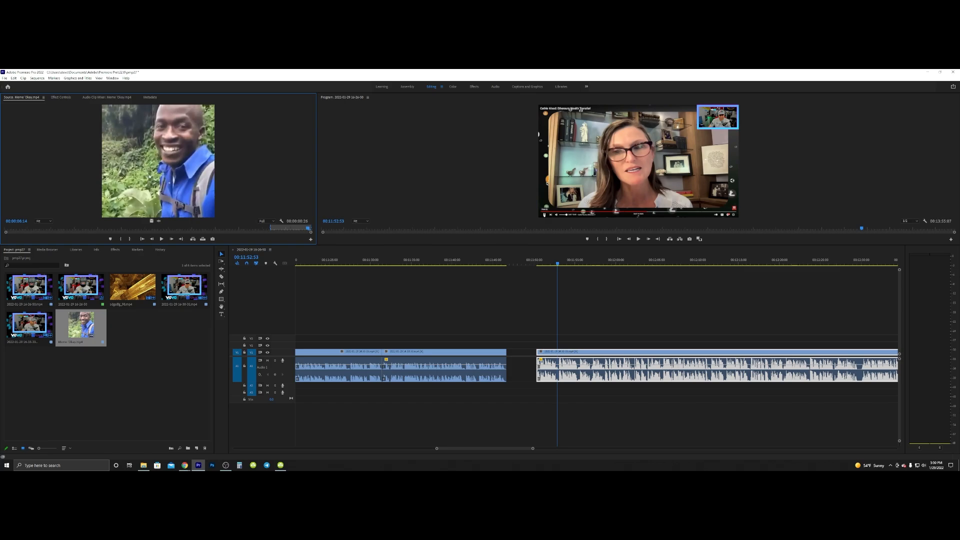
Place the marked meme segment in the timeline gap directly after the preceding recording and ripple delete the remaining gap
drag(81, 327, 529, 341)
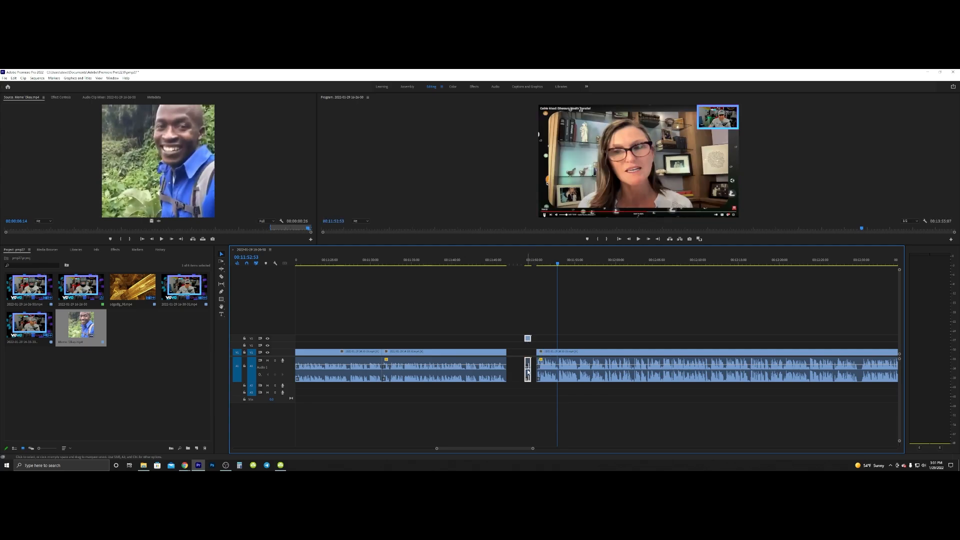
drag(527, 375, 528, 386)
drag(551, 355, 520, 354)
right_click(521, 354)
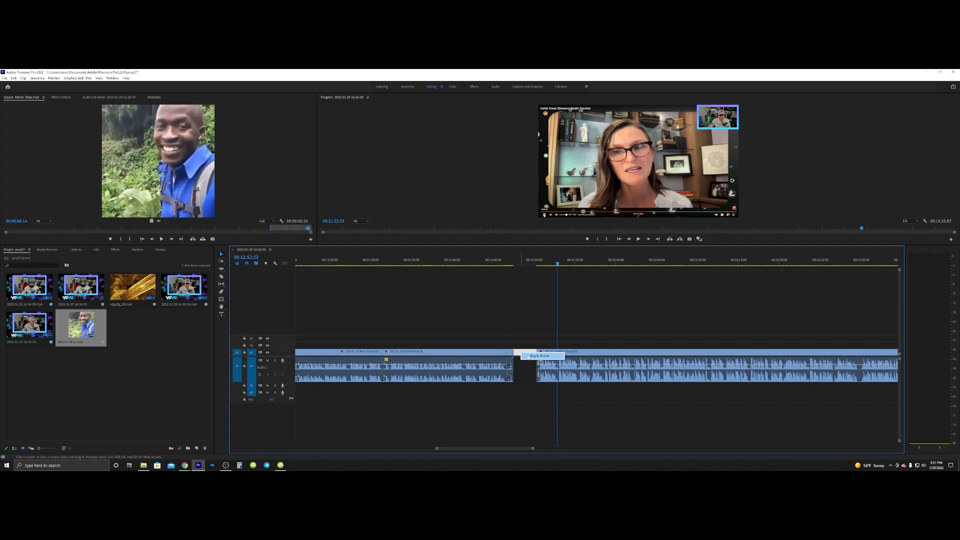
click(530, 357)
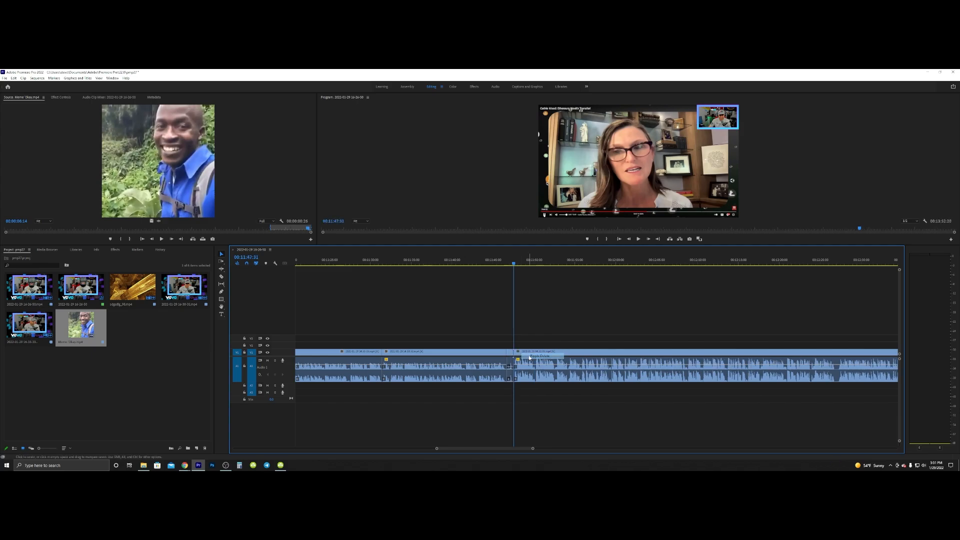
Preview the inserted meme clip in the sequence, then scale it up to fill the frame's height and adjust its position
click(495, 262)
key(space)
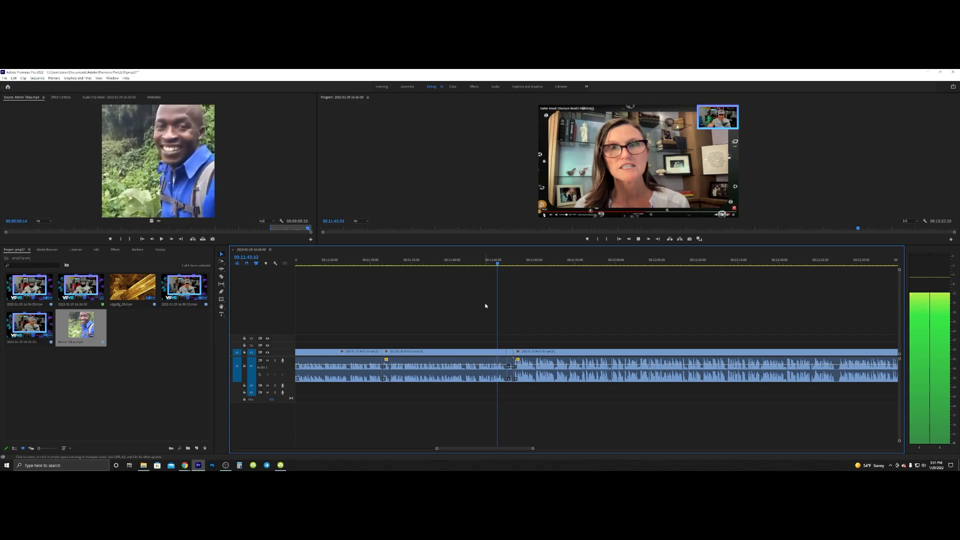
key(space)
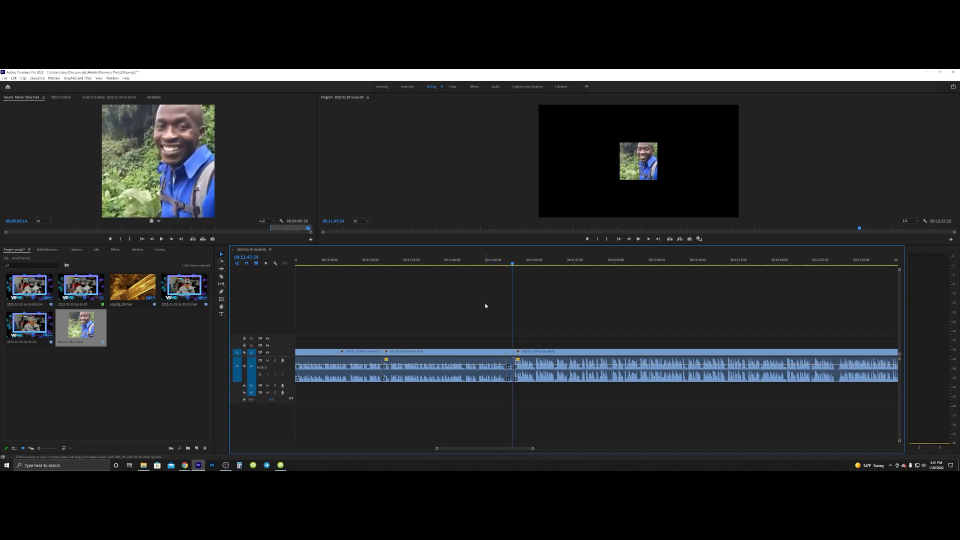
click(510, 354)
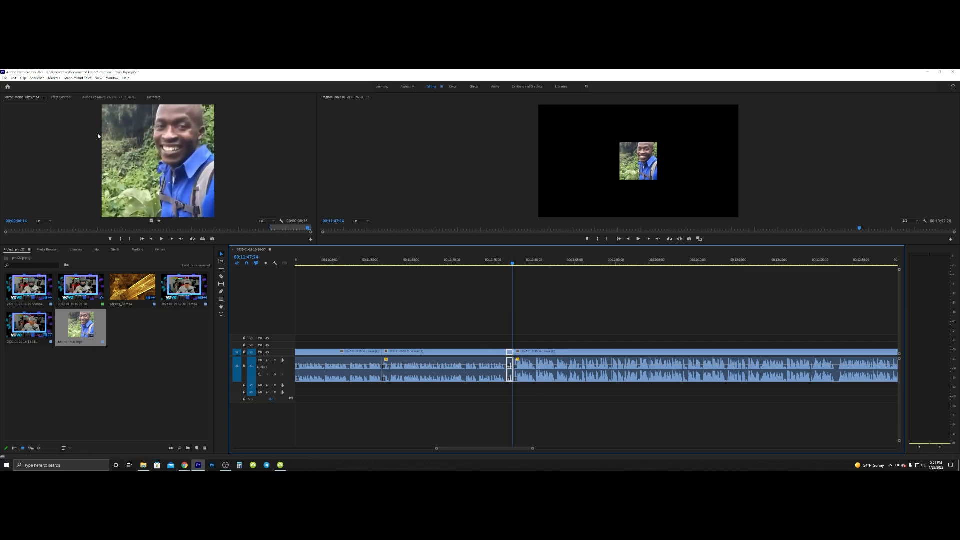
click(61, 97)
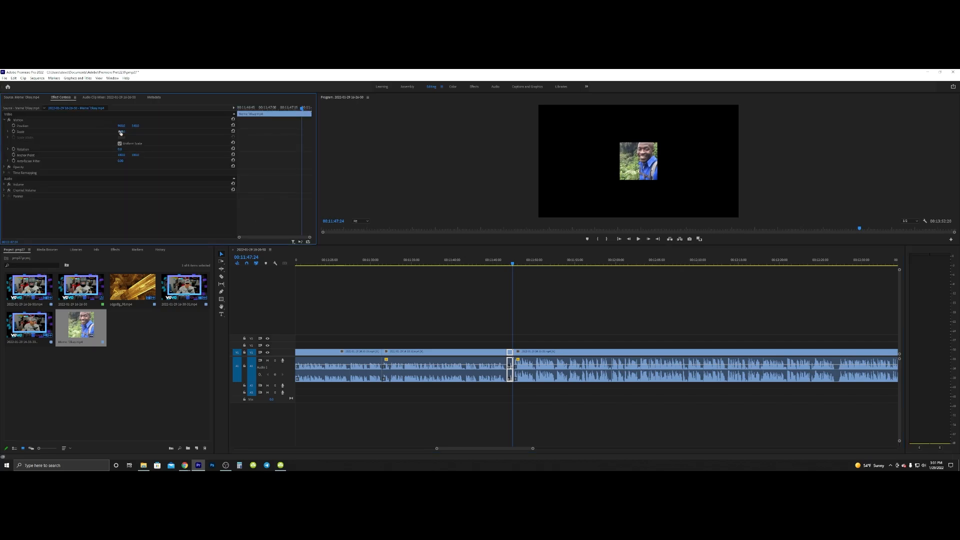
drag(121, 132, 213, 132)
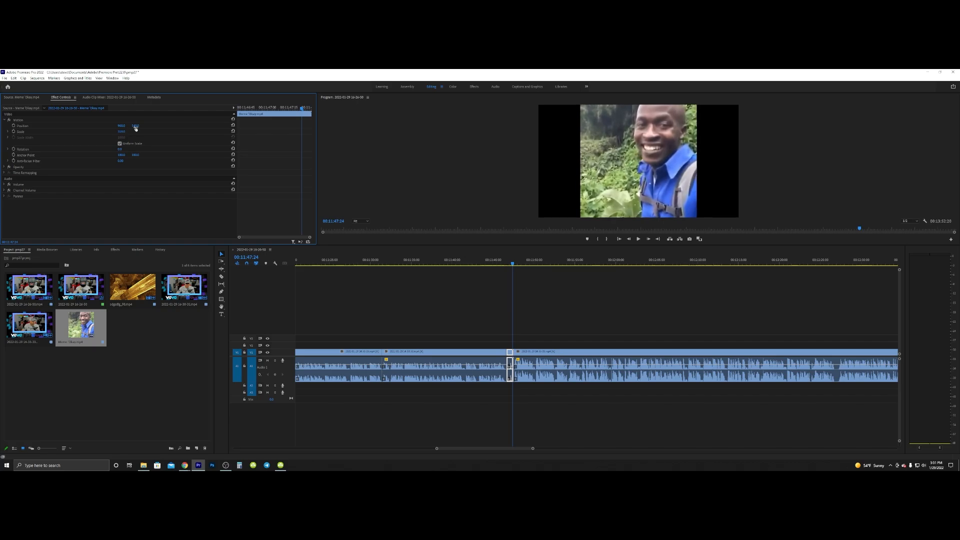
mouse_move(136, 126)
mouse_down()
mouse_move(192, 126)
mouse_move(96, 126)
mouse_move(135, 126)
mouse_up()
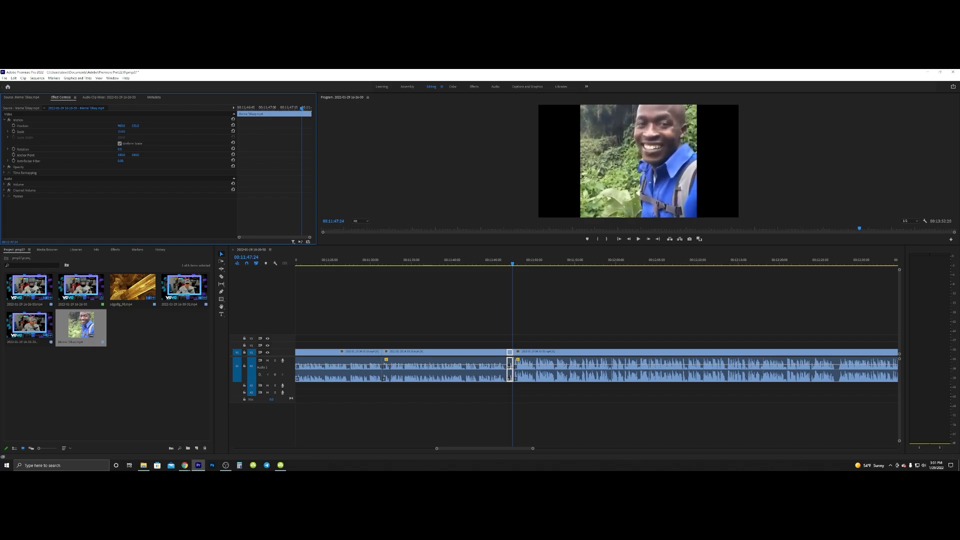
mouse_move(122, 125)
mouse_down()
mouse_move(85, 126)
mouse_move(200, 126)
mouse_move(120, 125)
mouse_up()
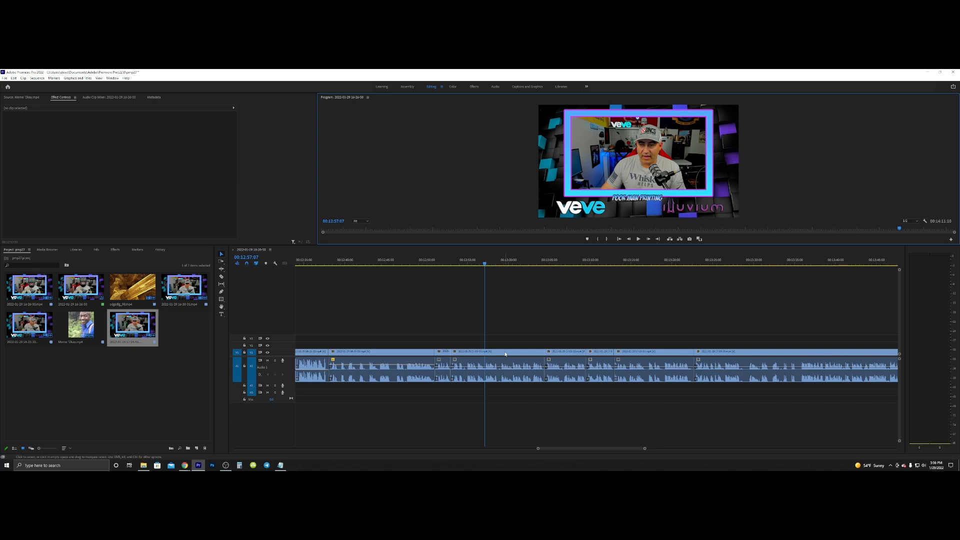
Add a text layer over the lower-left of the webcam picture at 00:12:57:07 and set its fill to bright yellow-green
click(222, 314)
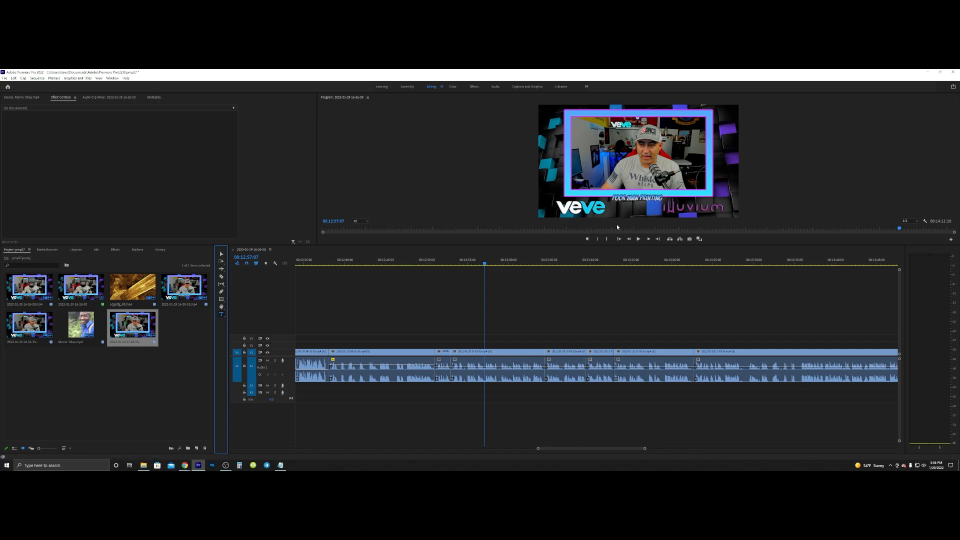
click(575, 177)
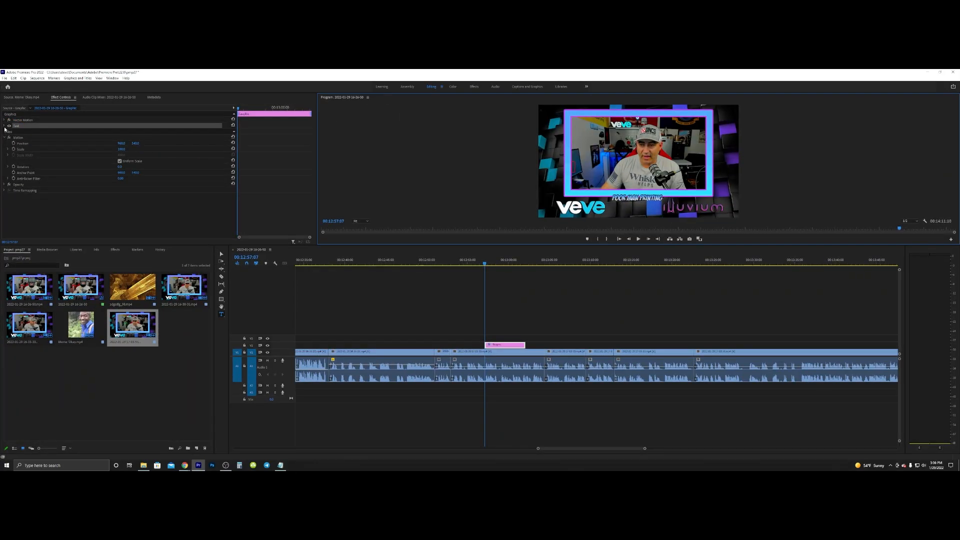
click(4, 127)
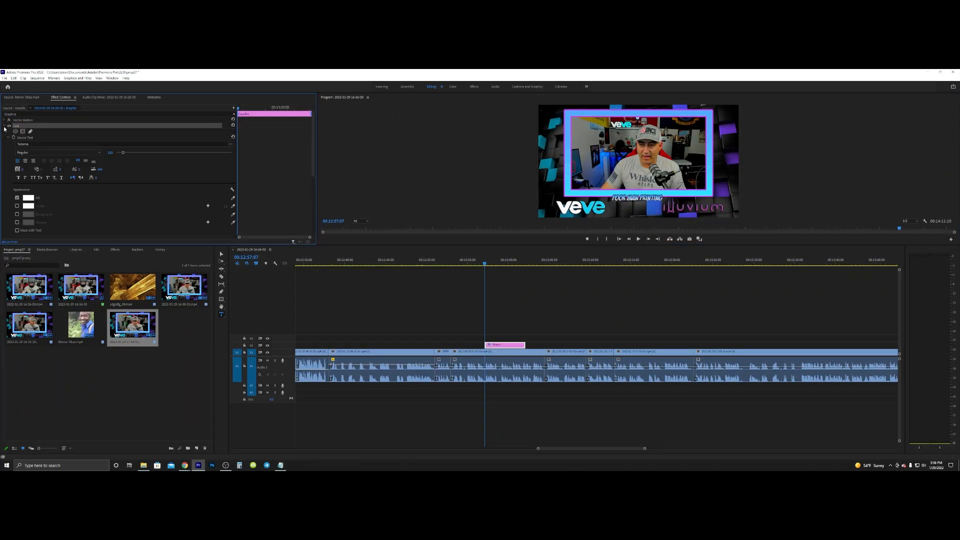
click(29, 198)
click(490, 246)
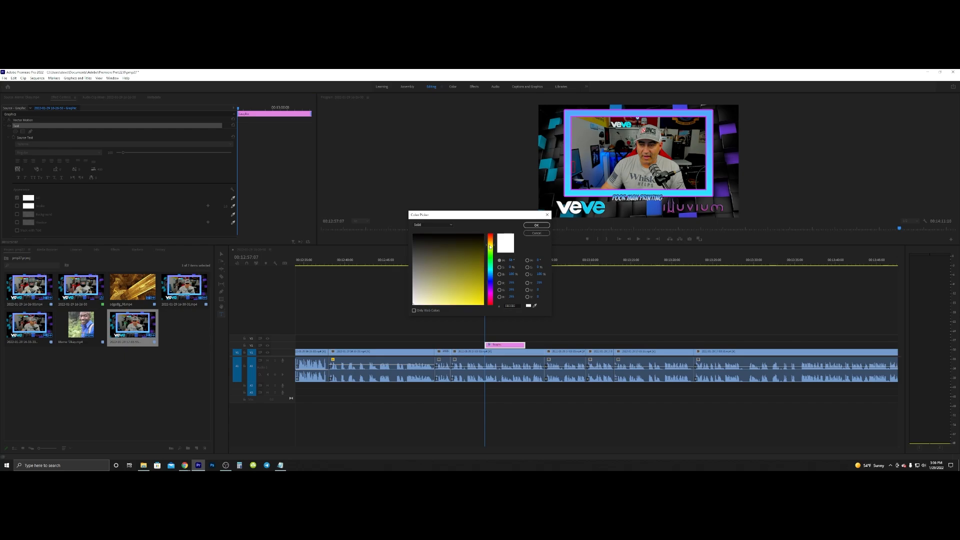
drag(481, 265, 480, 311)
click(538, 225)
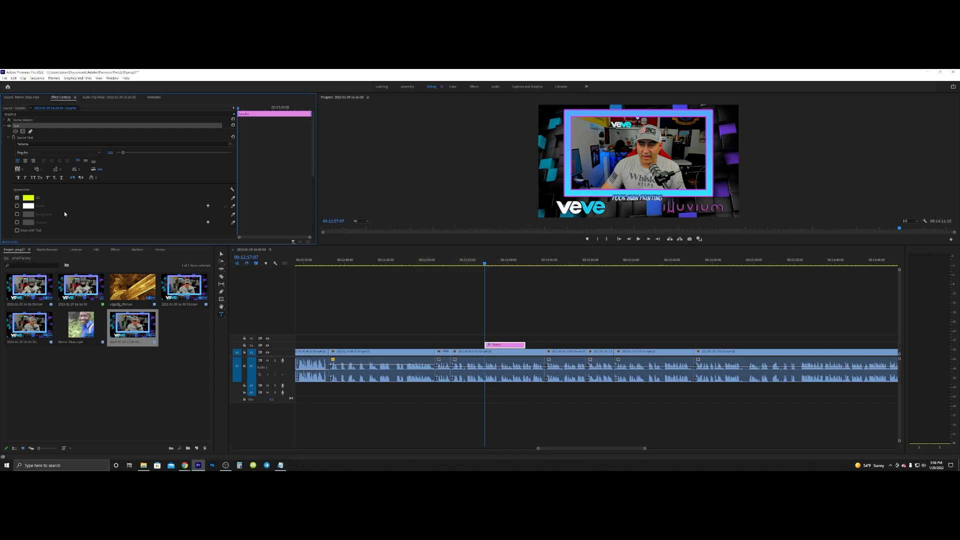
Enable a black stroke on the text layer and enter MTL as its text
click(17, 205)
click(28, 206)
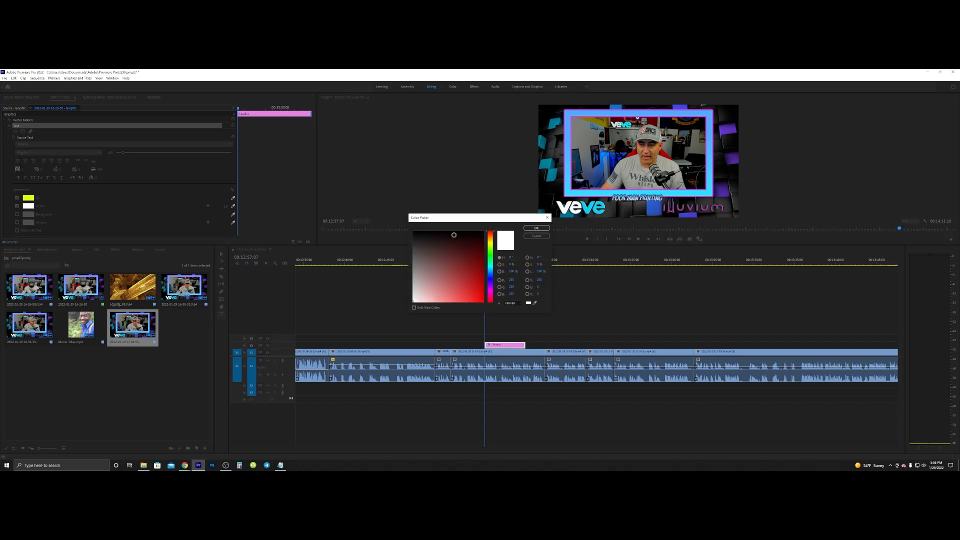
drag(454, 235, 407, 231)
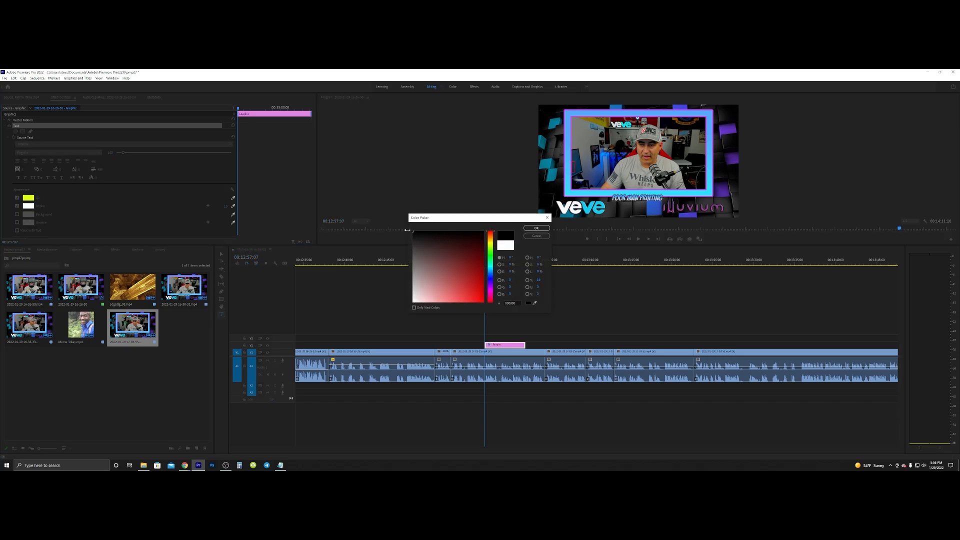
click(535, 229)
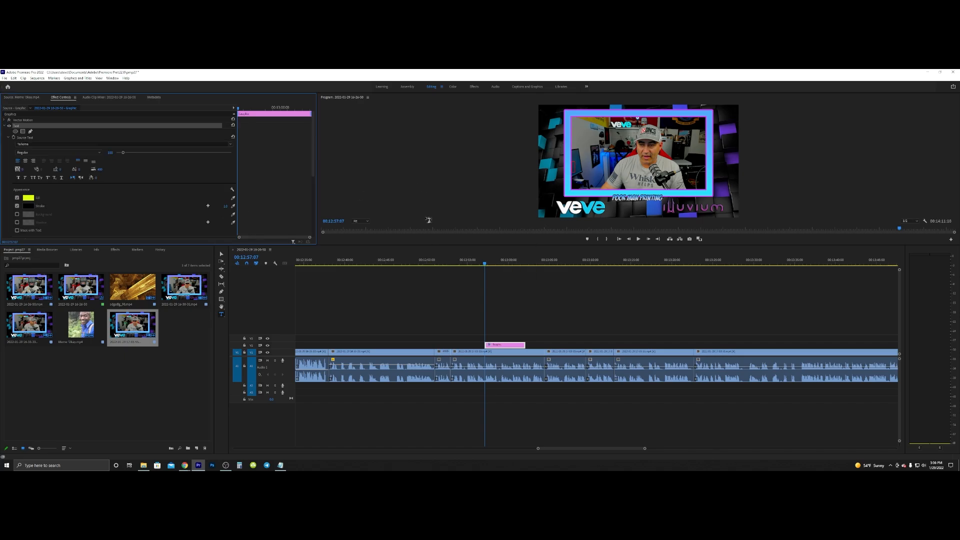
click(572, 166)
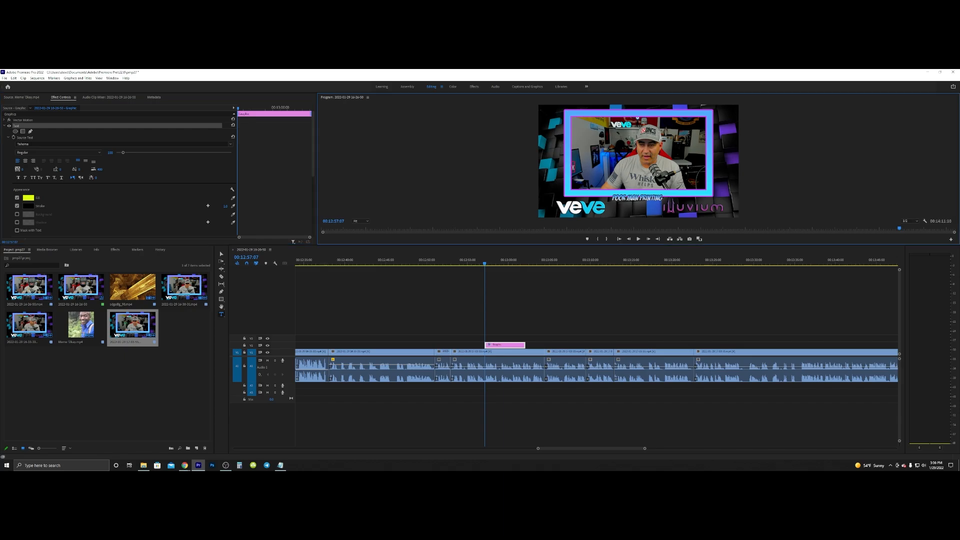
text(MTL)
Change the font of the MTL text to BadaBoom BB
click(99, 154)
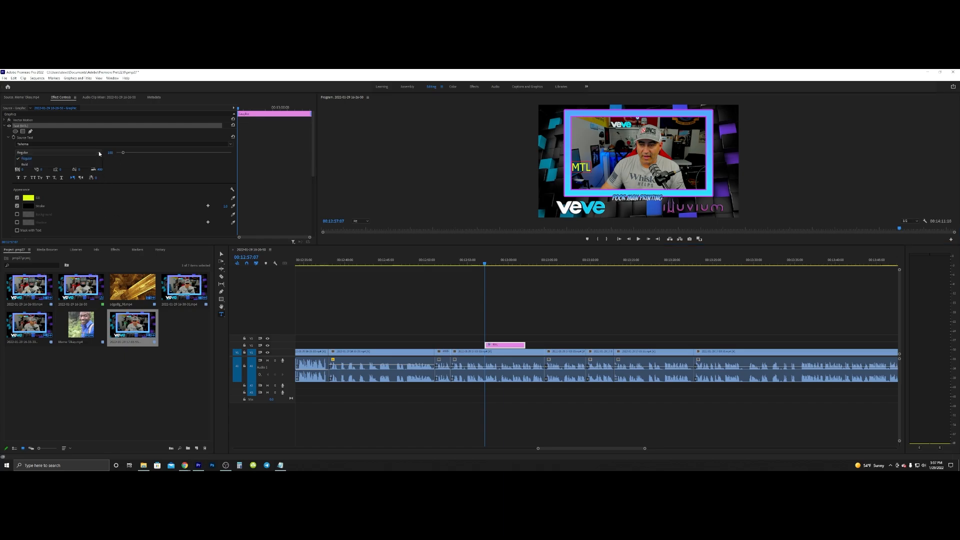
click(98, 151)
click(75, 144)
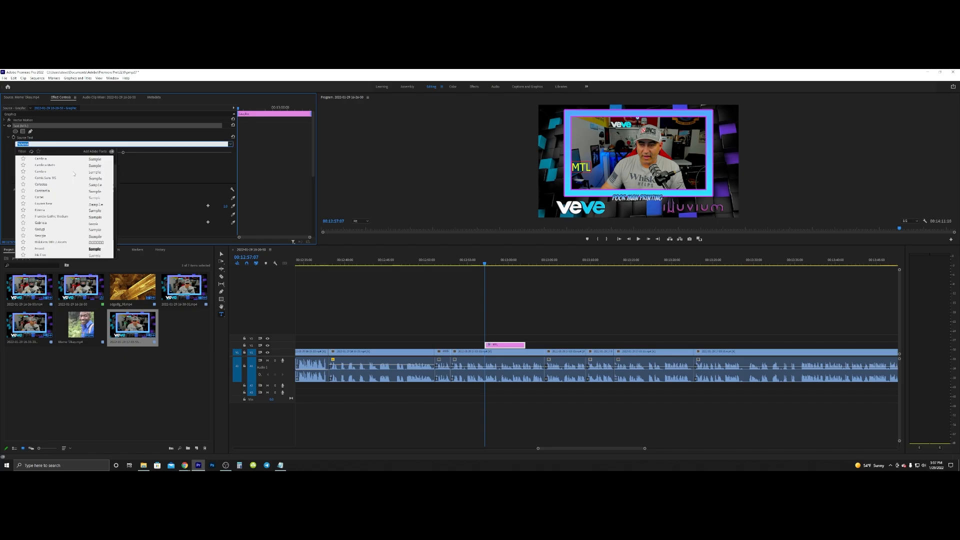
scroll(74, 174, up, 2)
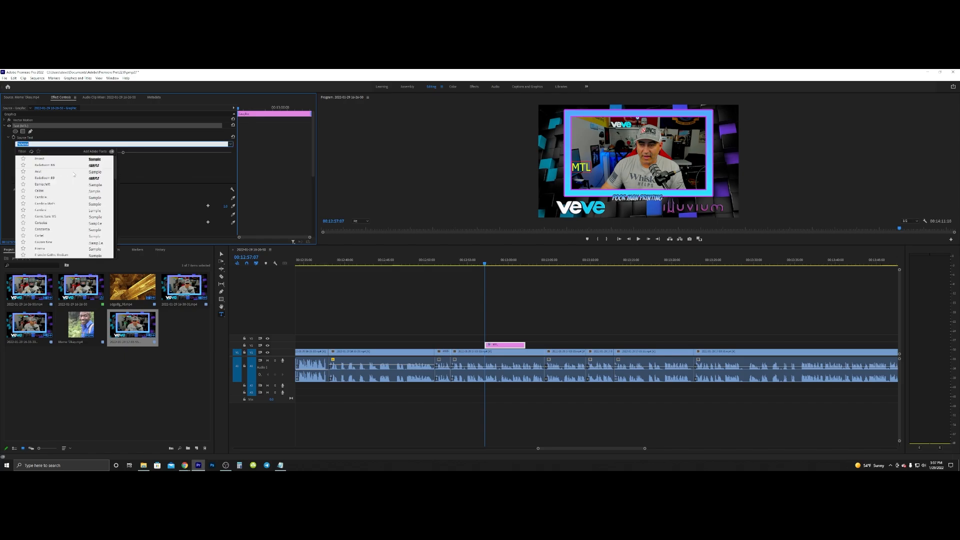
click(48, 166)
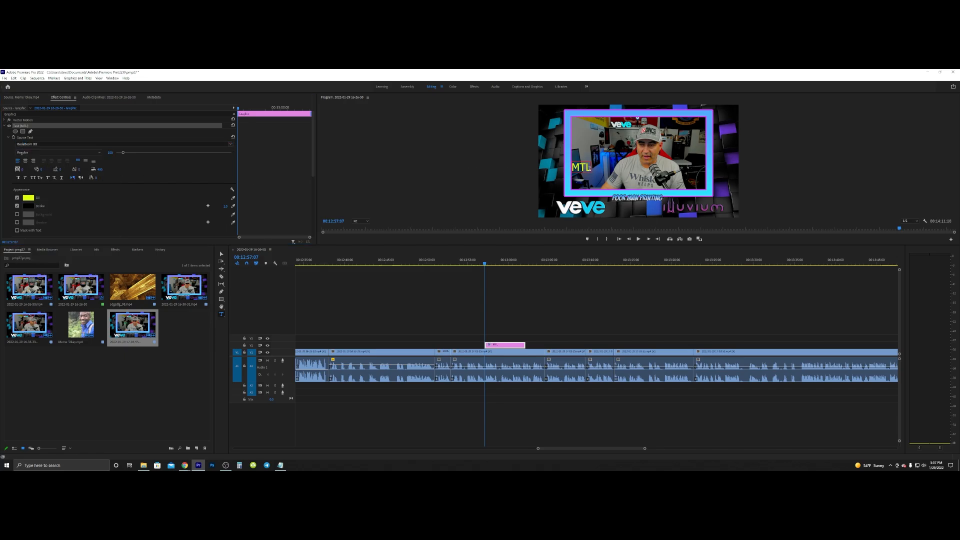
click(573, 170)
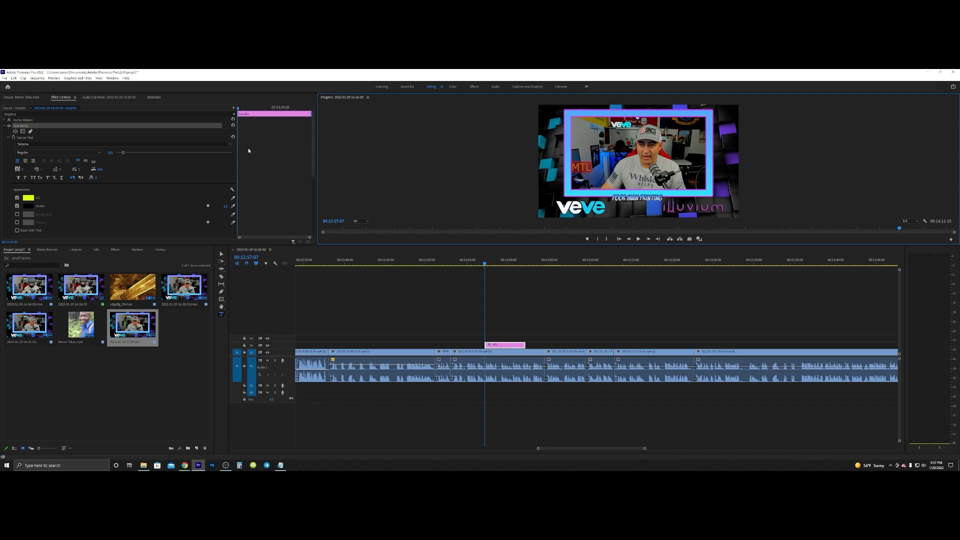
click(231, 144)
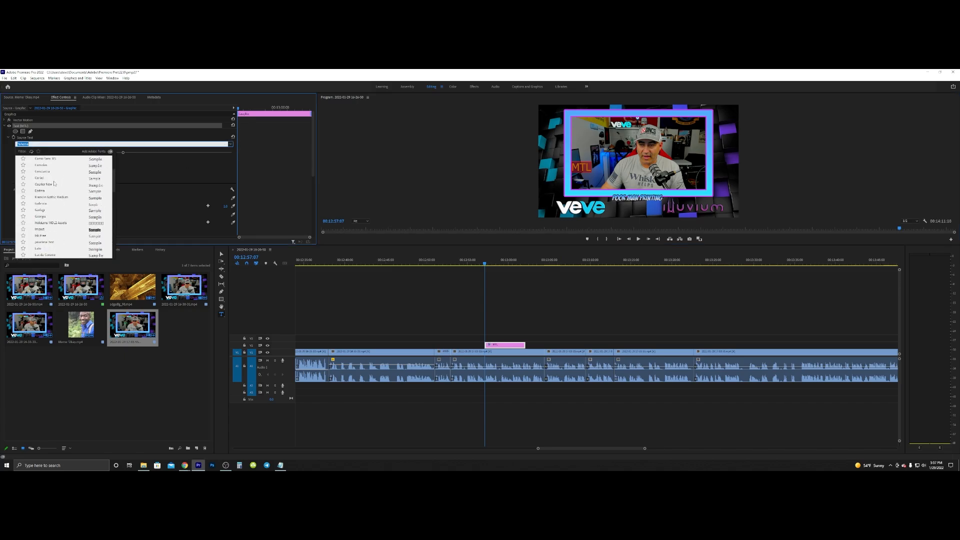
scroll(54, 184, up, 3)
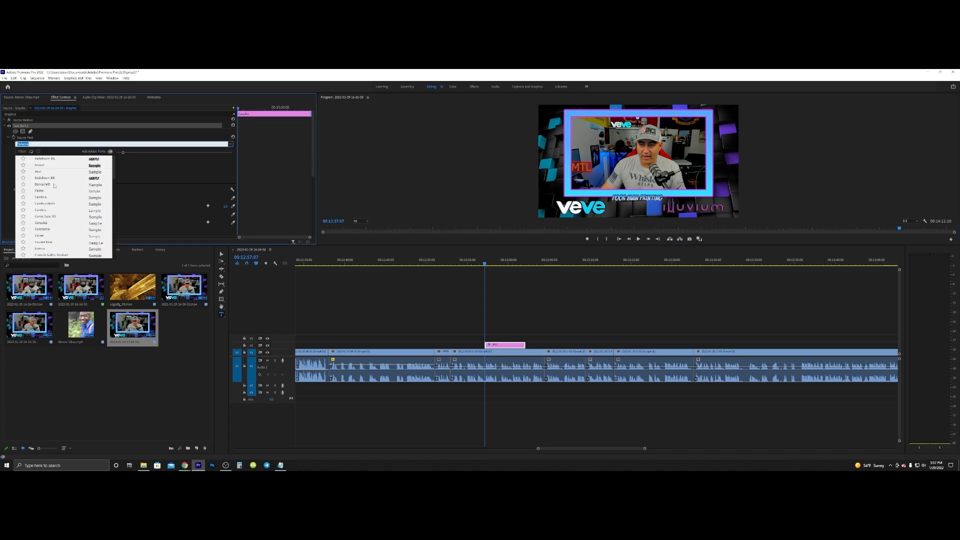
click(50, 159)
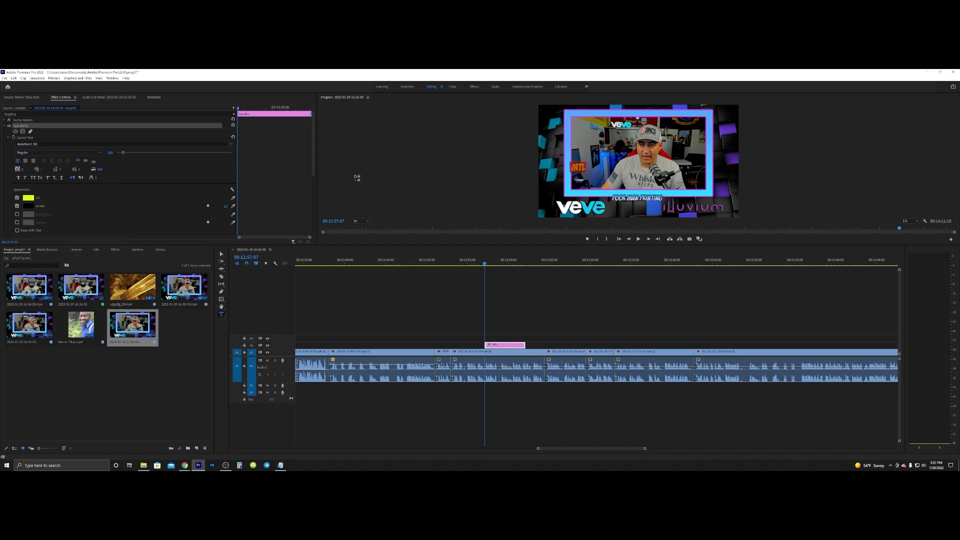
click(546, 176)
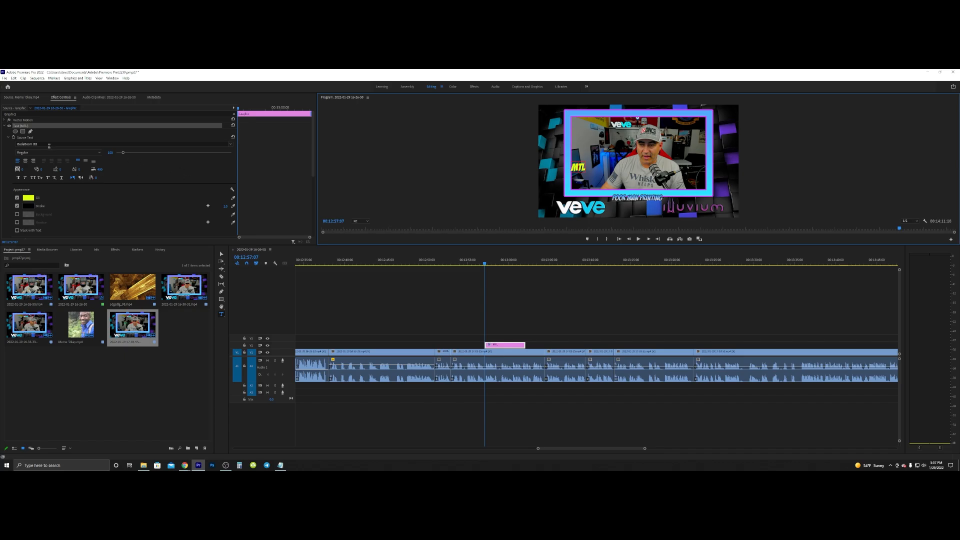
Move the MTL text to the upper-left corner of the frame, beside the webcam border
click(9, 137)
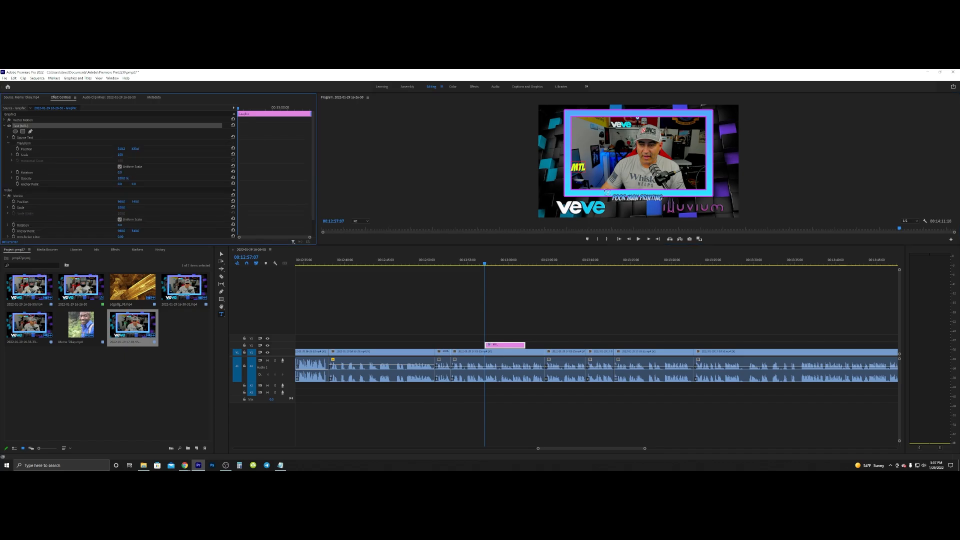
click(221, 254)
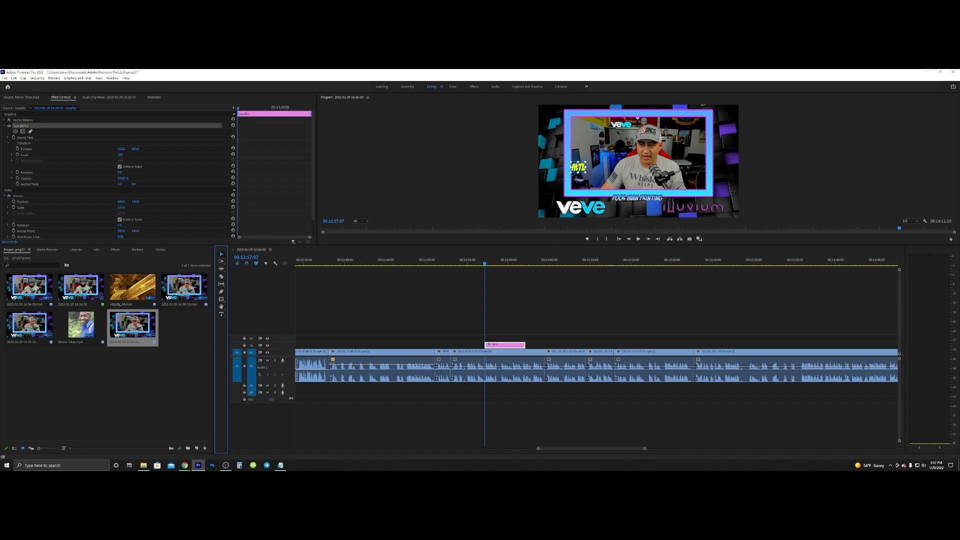
drag(578, 168, 558, 119)
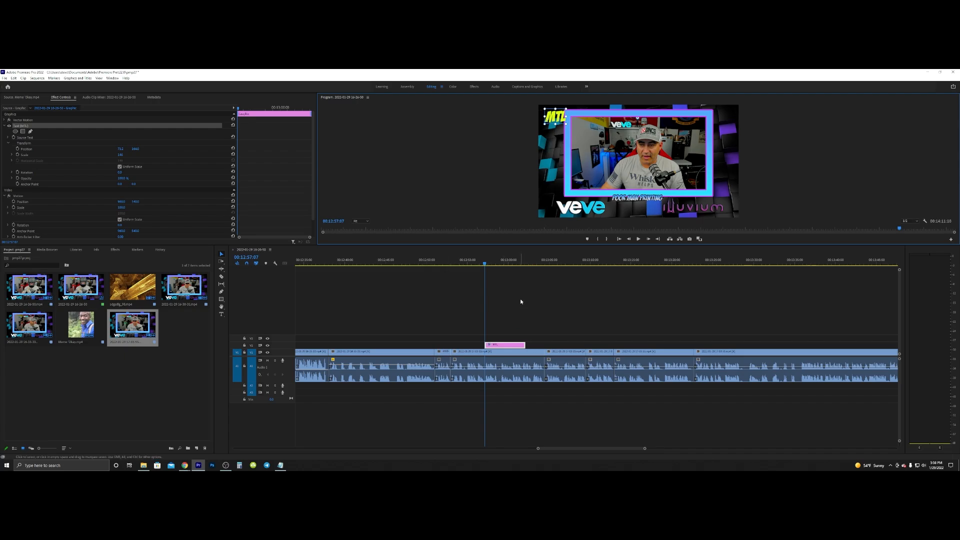
Preview the MTL text in the sequence and extend its clip's end to about 00:13:42
click(489, 263)
click(479, 264)
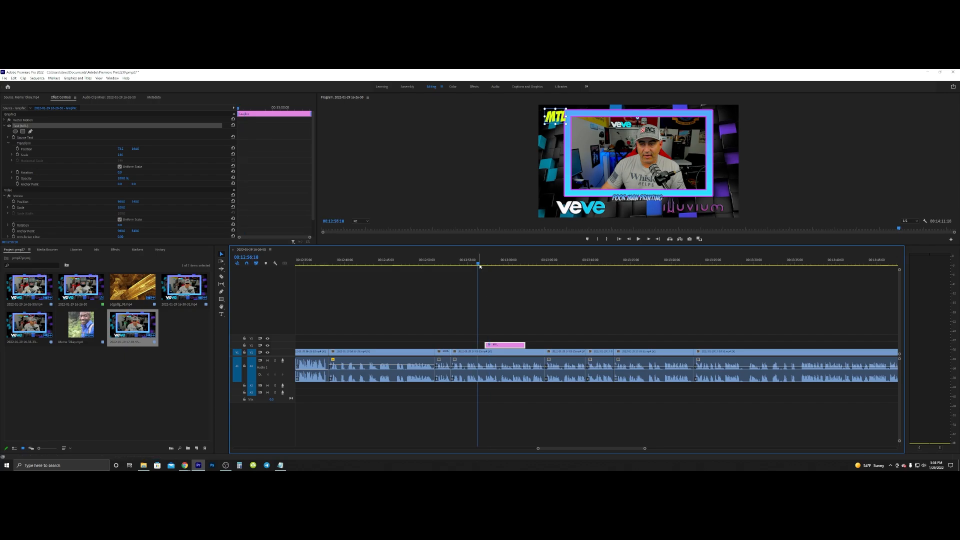
key(space)
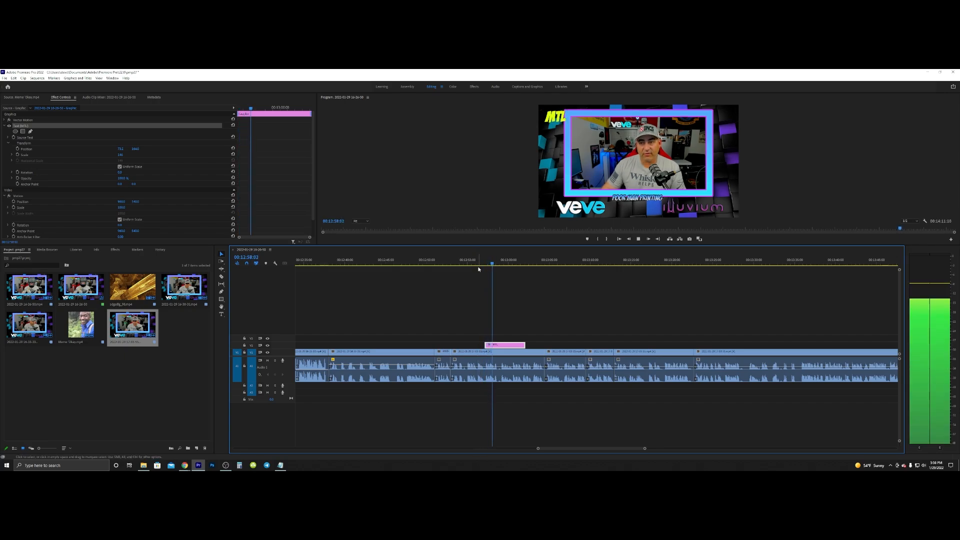
key(space)
drag(527, 345, 851, 351)
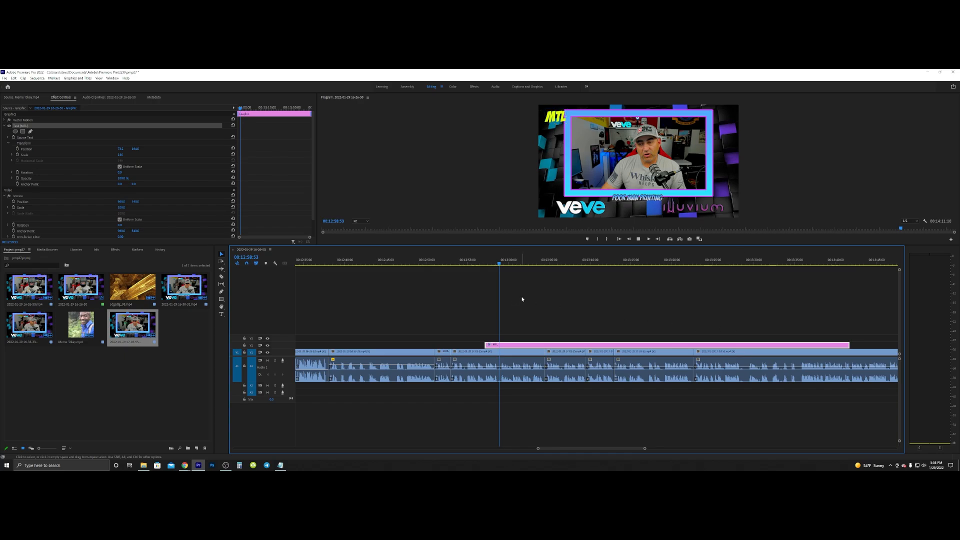
key(space)
key(space)
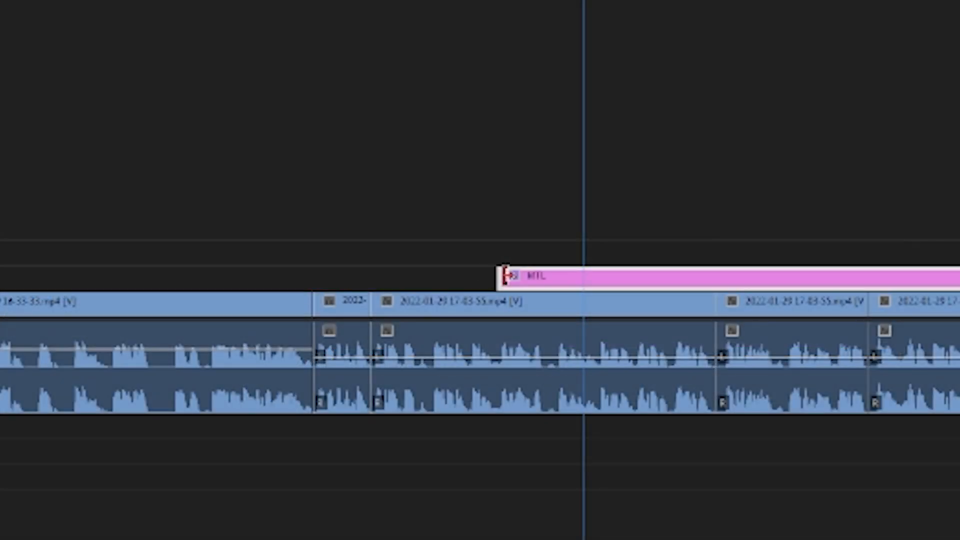
Apply the default transition to the start of the MTL clip and play back its fade-in
right_click(503, 275)
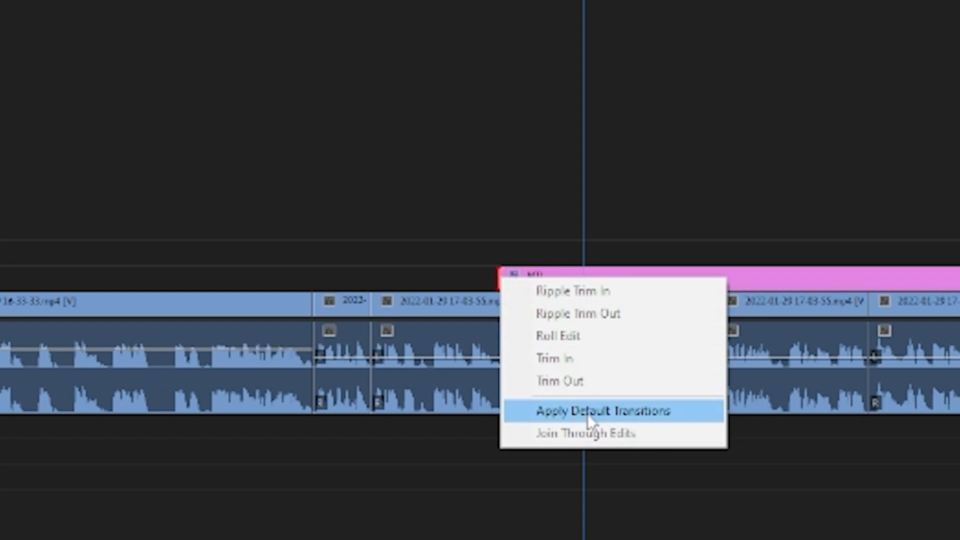
click(607, 417)
click(479, 0)
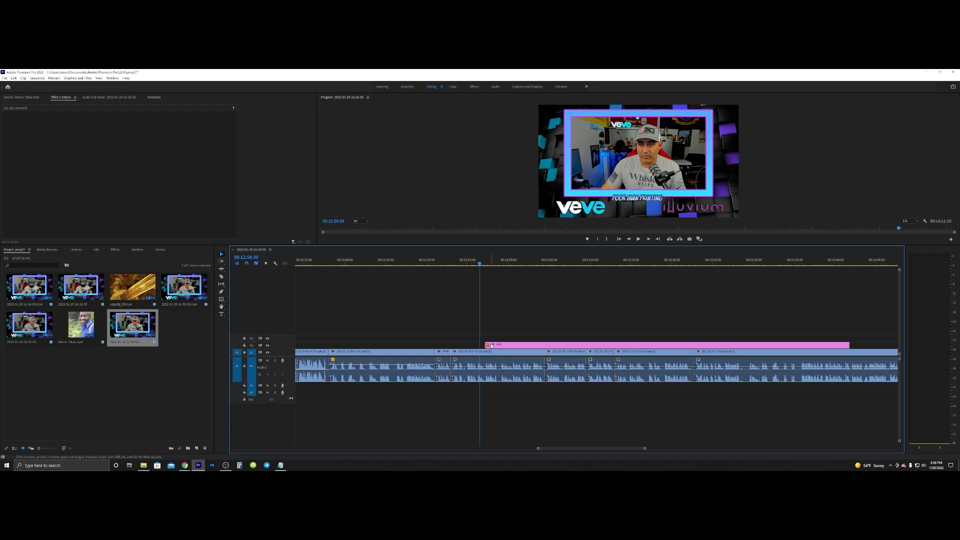
key(space)
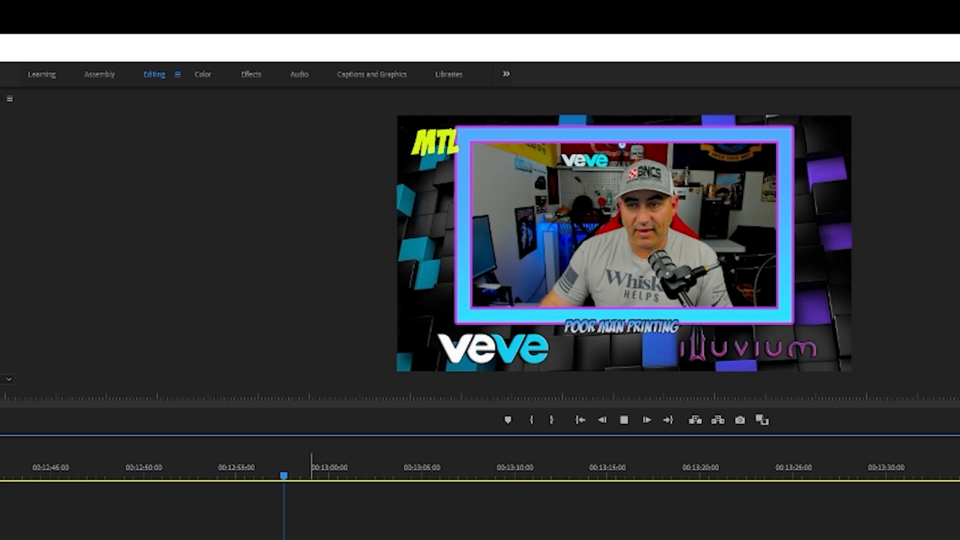
click(259, 472)
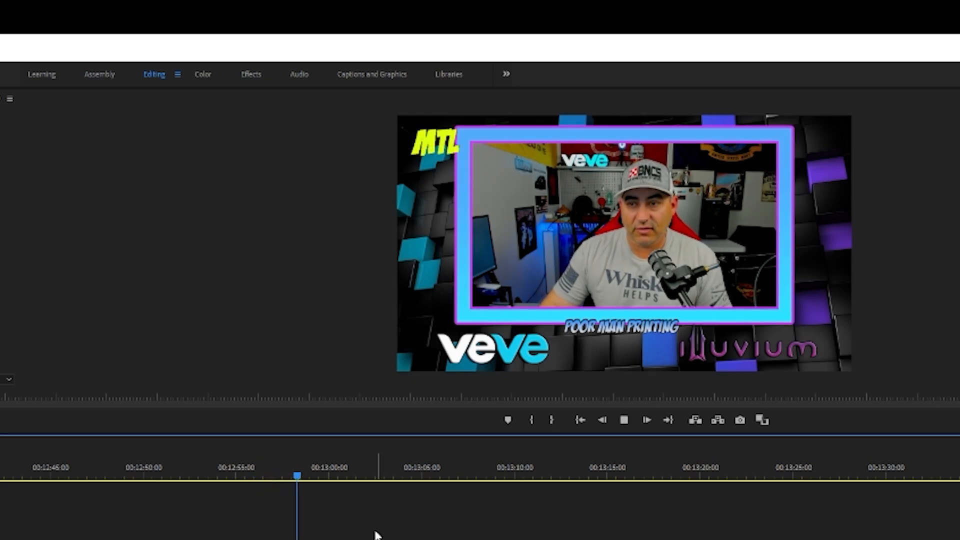
key(space)
Lengthen the Cross Dissolve on the MTL clip to just under one second and preview the slower fade-in
scroll(282, 473, up, 4)
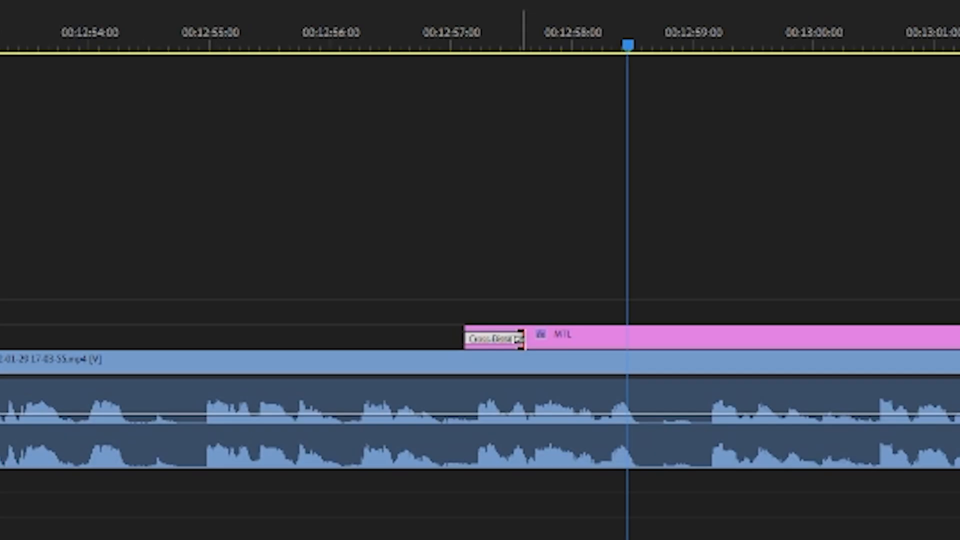
drag(520, 338, 569, 339)
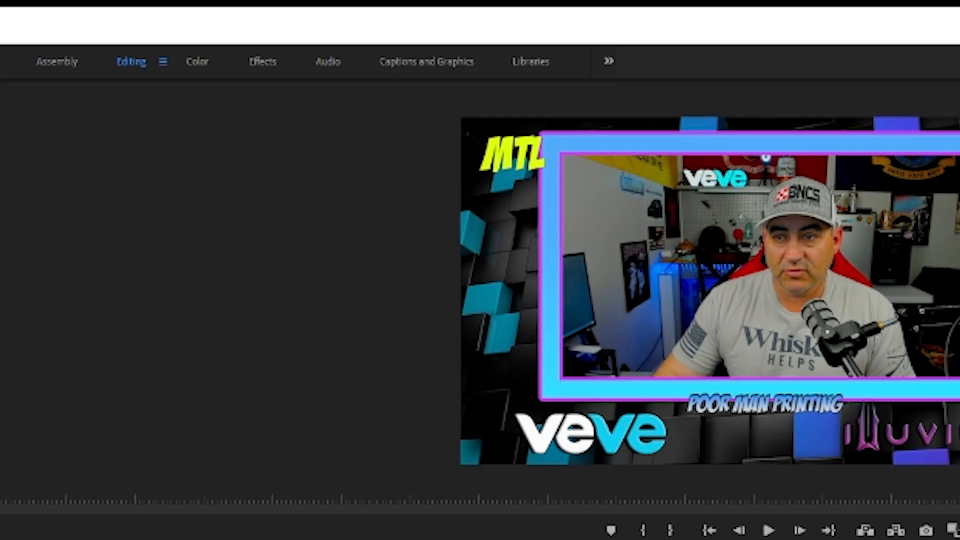
key(space)
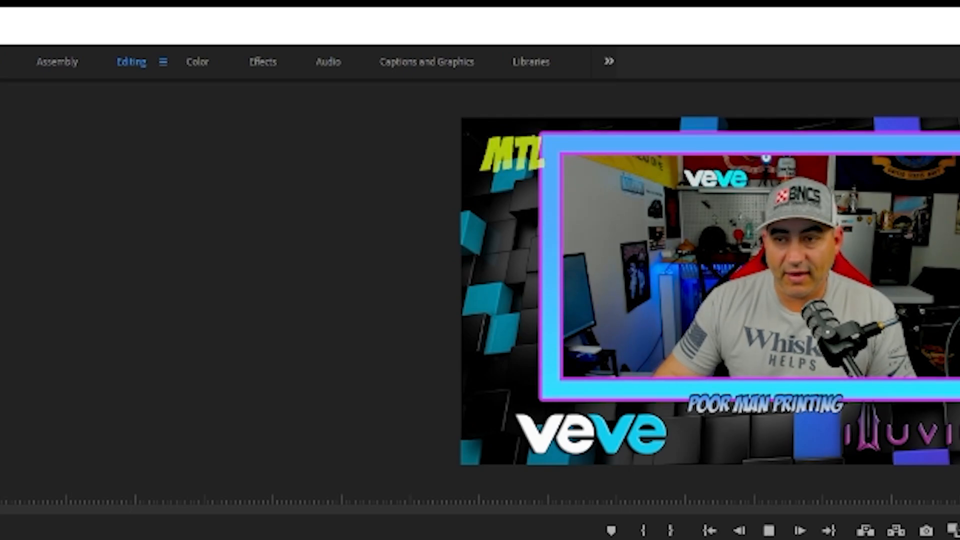
key(space)
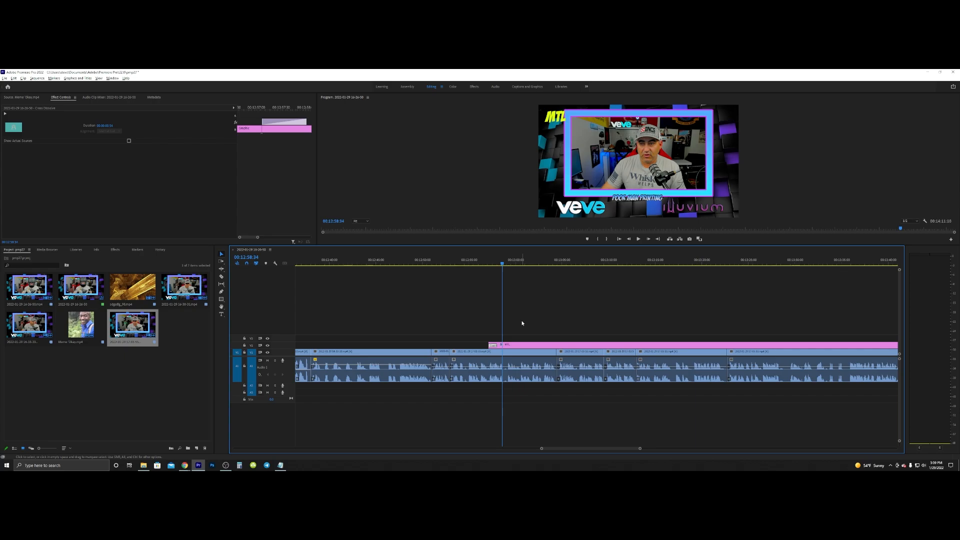
key(alt)
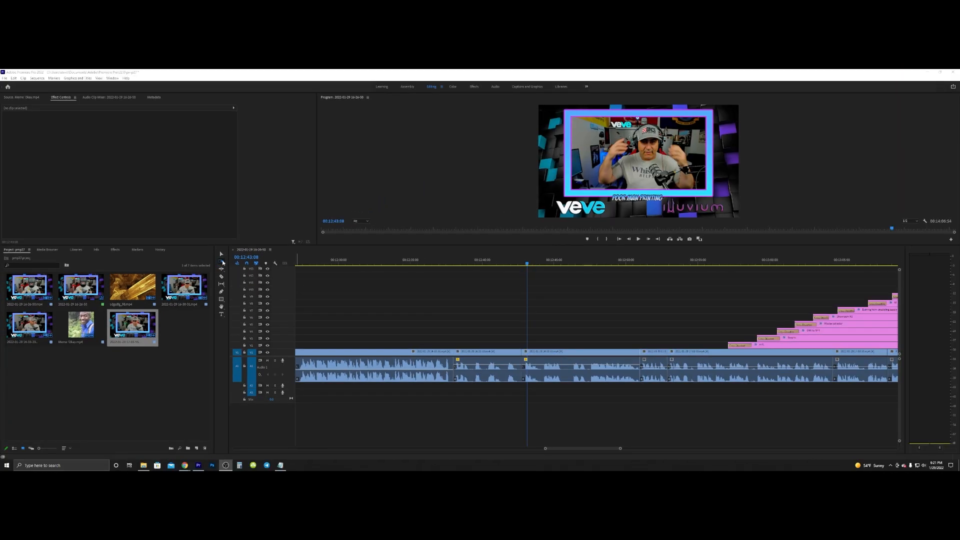
Select all clips on every track from the clip at 00:12:43:08 onward and shift them later, opening a gap of about two seconds
click(222, 261)
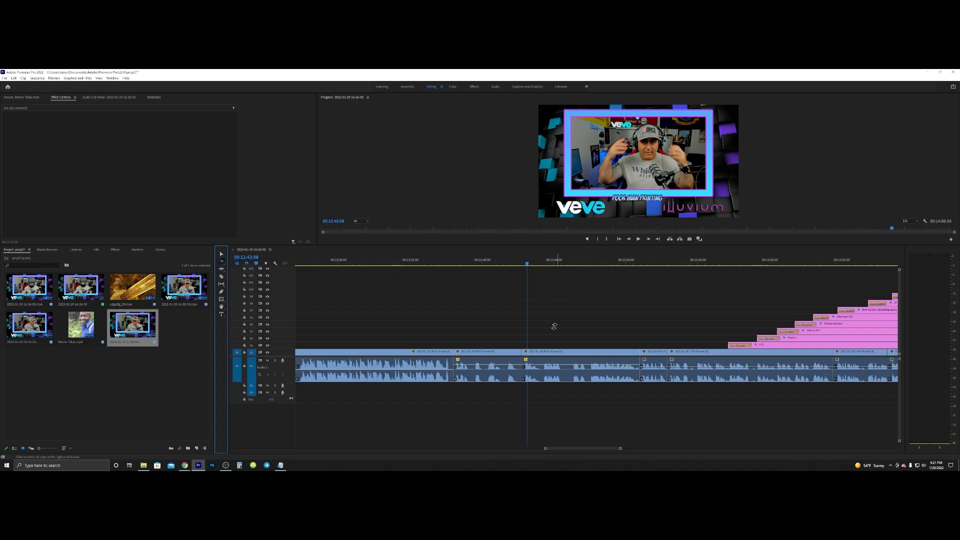
click(532, 352)
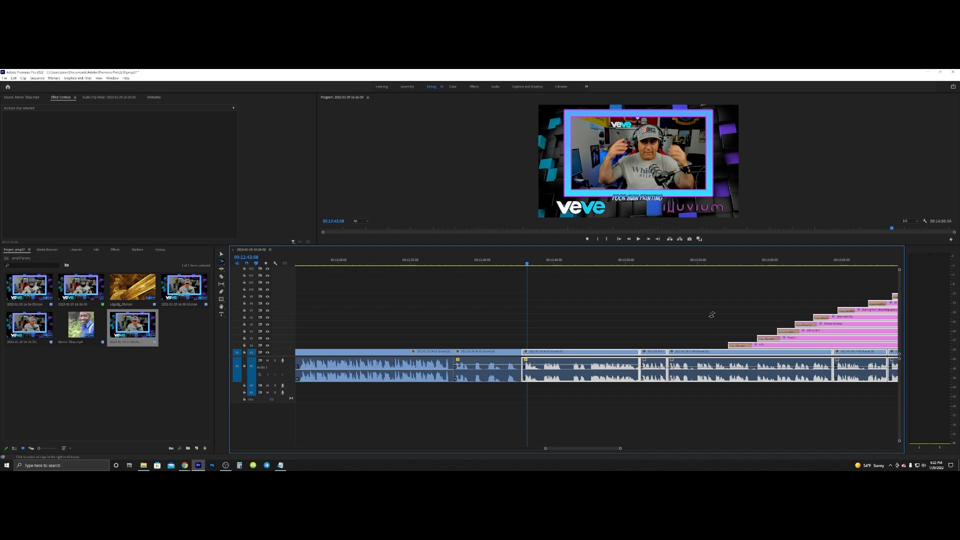
scroll(691, 336, down, 5)
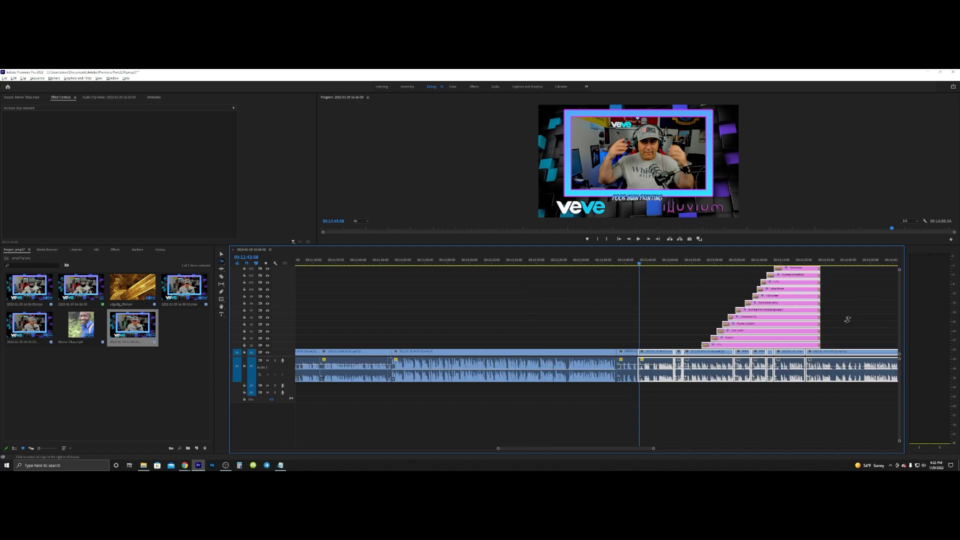
scroll(684, 335, up, 5)
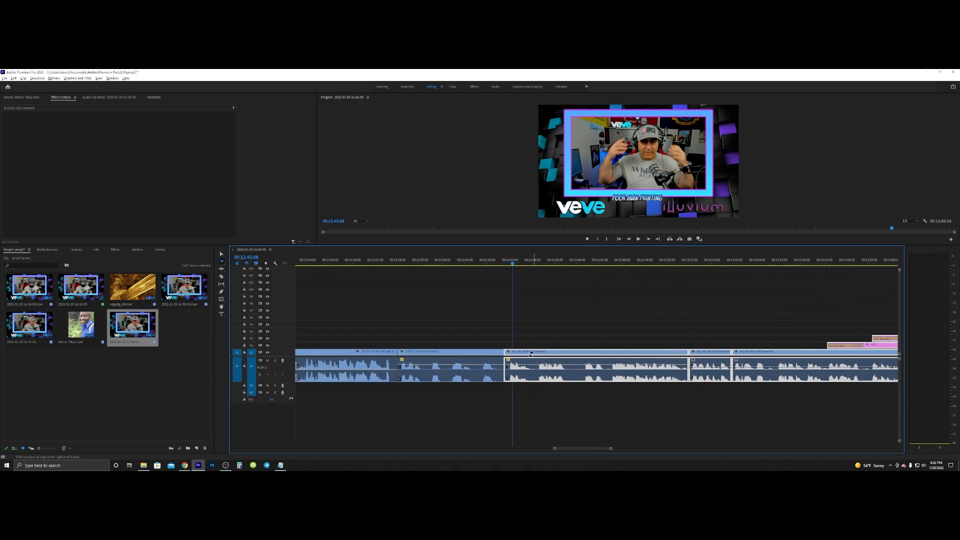
key(alt)
drag(526, 353, 644, 357)
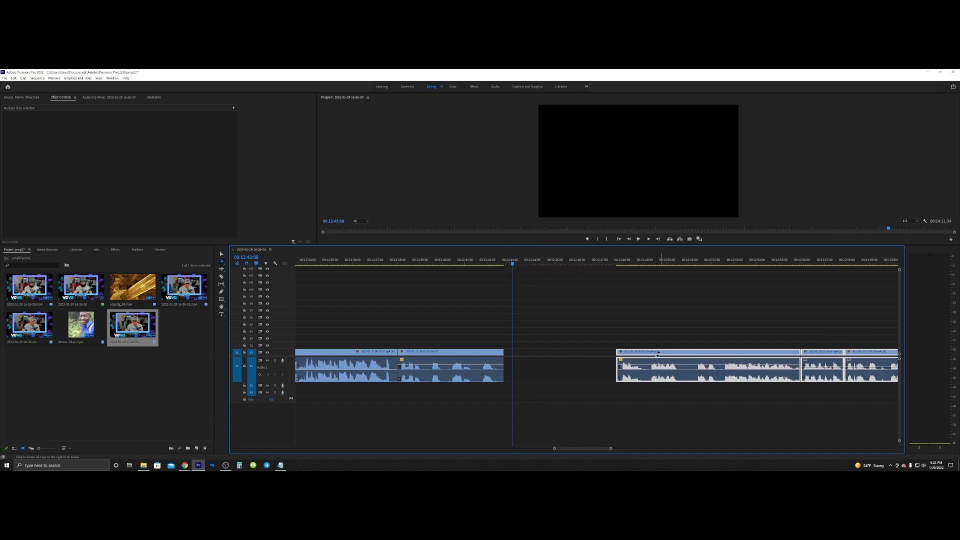
drag(658, 354, 601, 360)
click(223, 255)
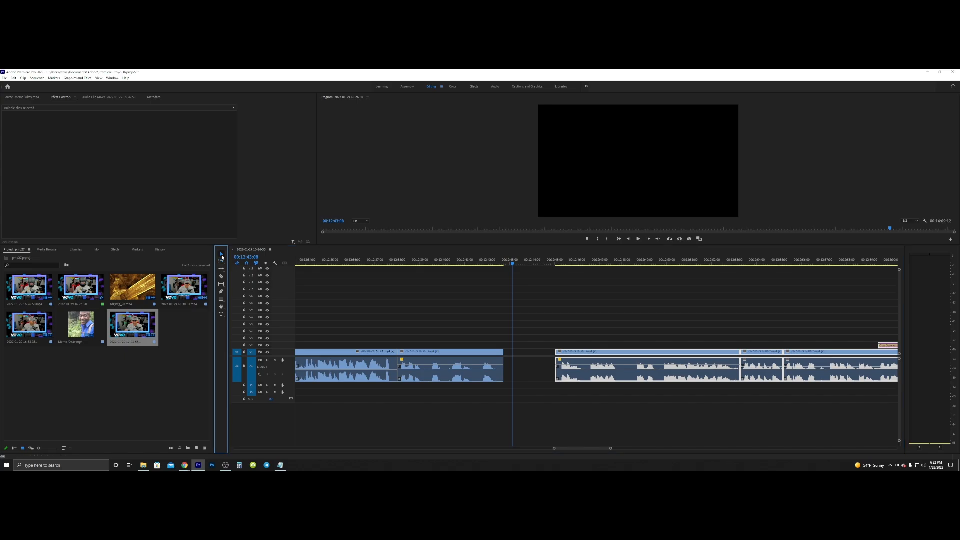
Close the empty gap in the timeline around 00:12:43:08 by deleting it
click(538, 357)
key(Delete)
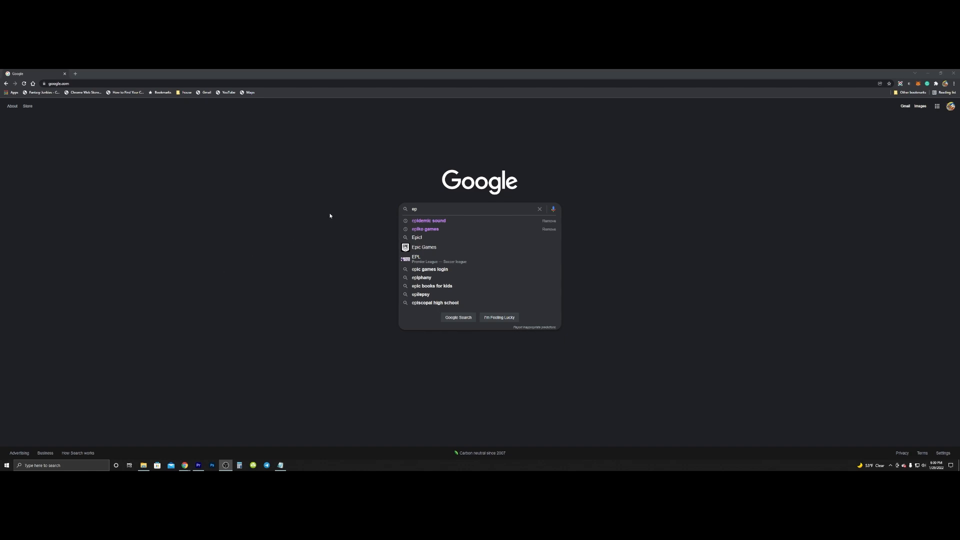
Switch to the Chrome browser, search Google for epidemic sound, open the official Epidemic Sound site and accept its cookies
click(452, 222)
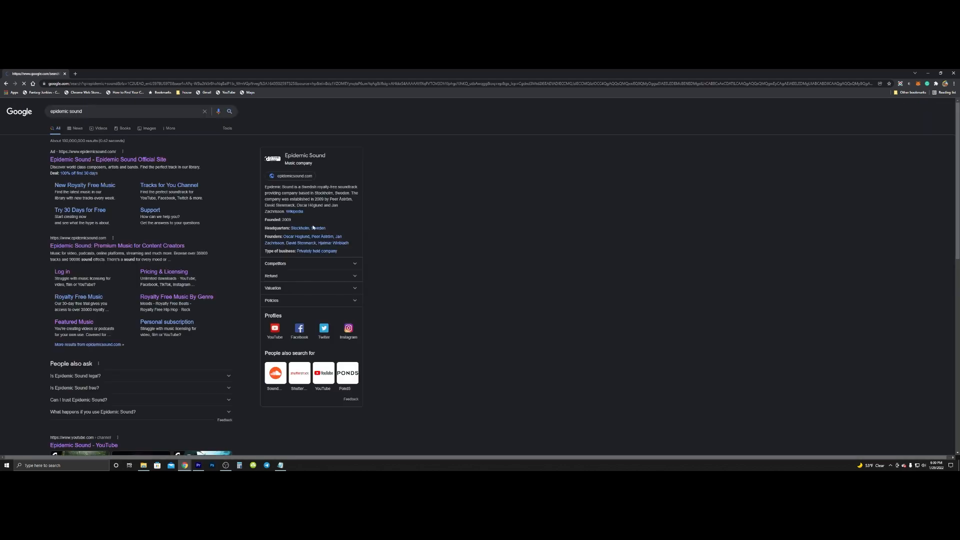
click(125, 159)
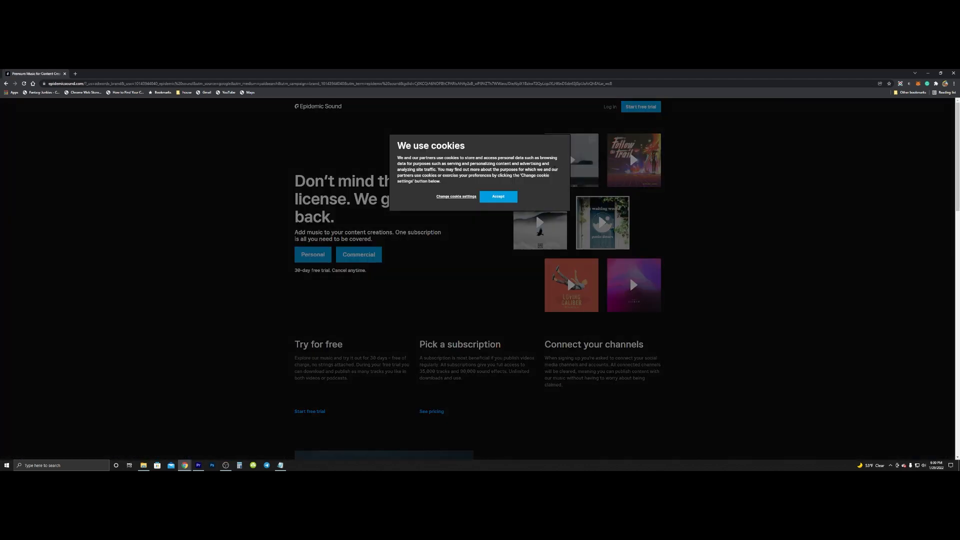
click(498, 196)
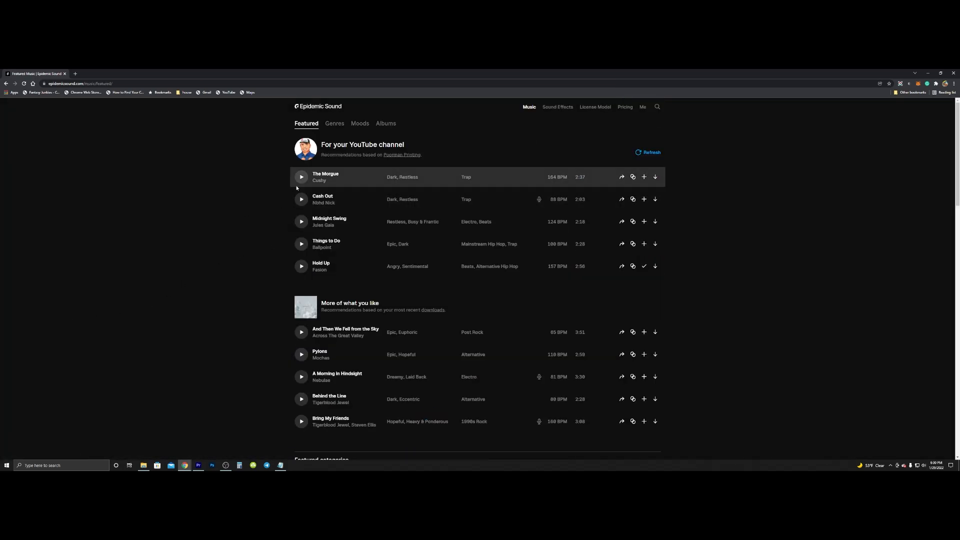
Preview the track The Morgue on the Featured music page and look through the featured categories
click(301, 178)
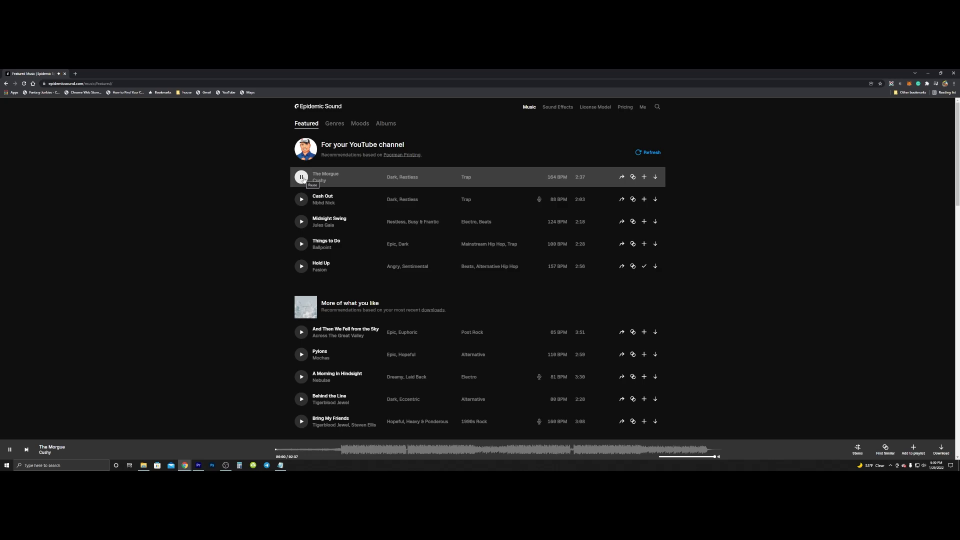
click(301, 177)
scroll(323, 246, down, 4)
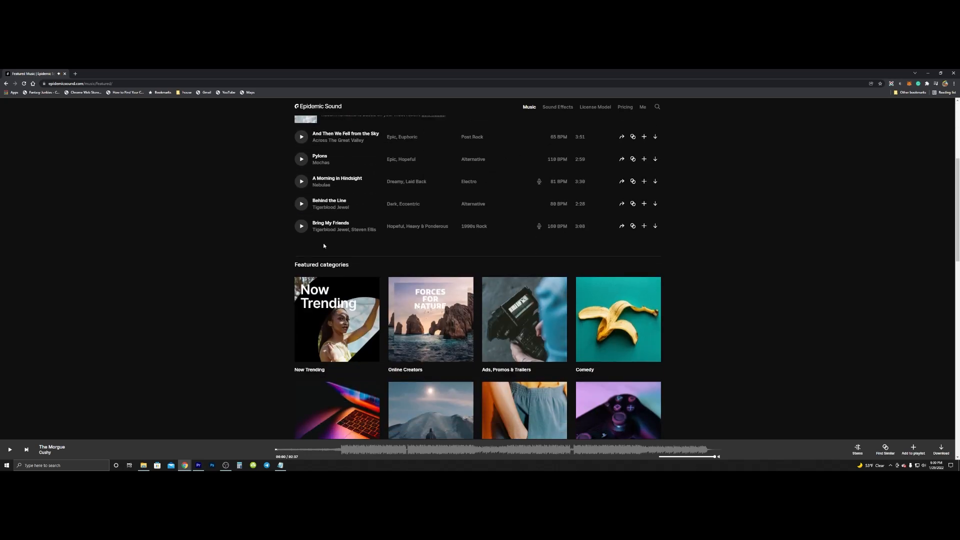
scroll(323, 245, down, 3)
scroll(324, 245, up, 7)
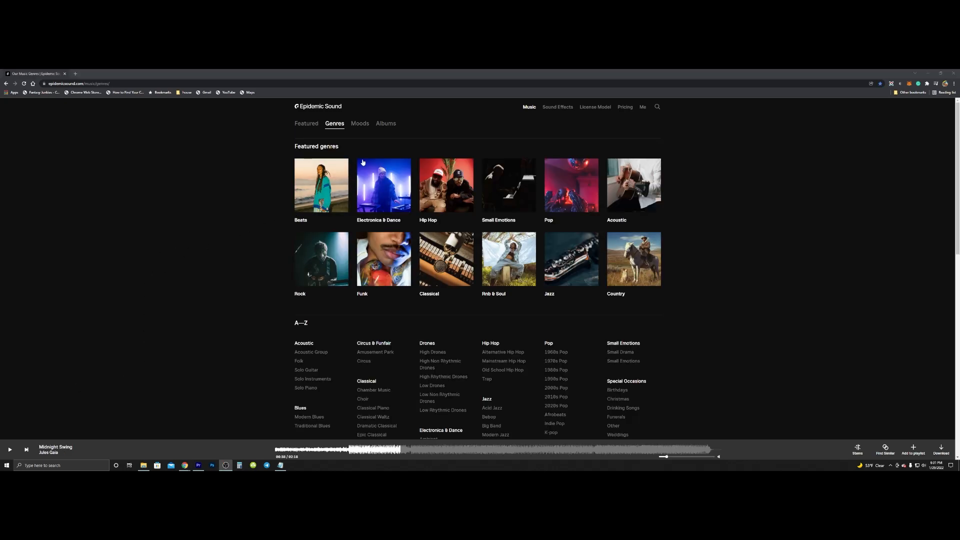
Open the Epic mood and preview the tracks Just Get It Done, Nova Berlin and Cluster One
click(358, 124)
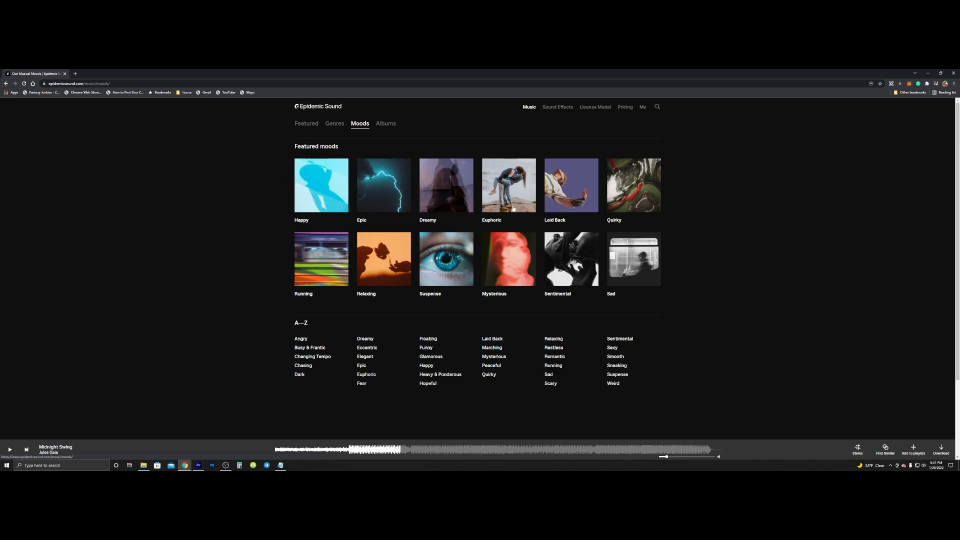
click(365, 205)
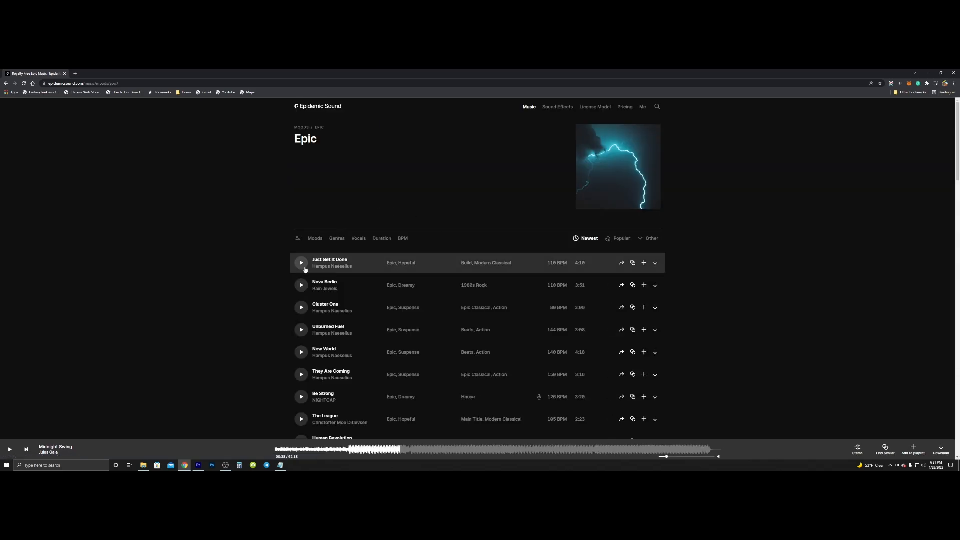
click(301, 263)
click(463, 449)
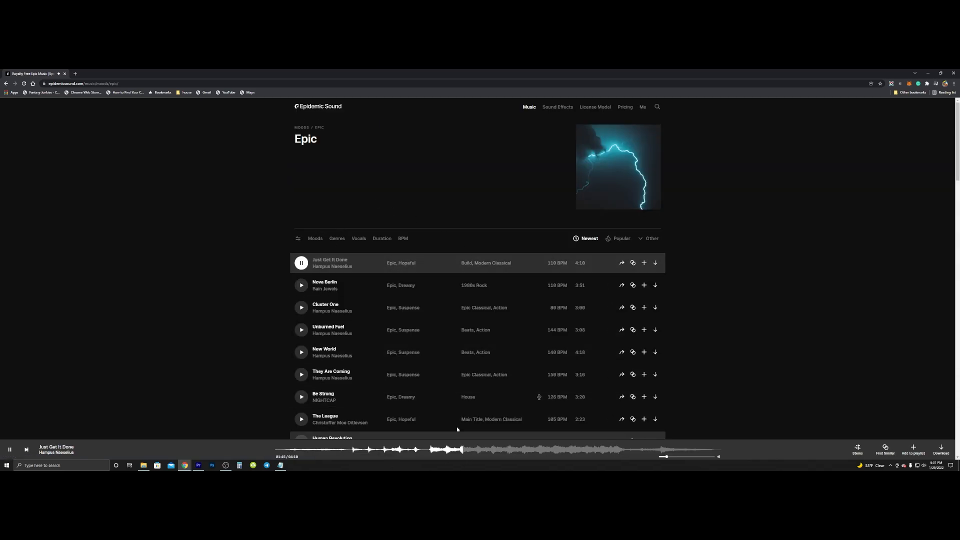
click(302, 286)
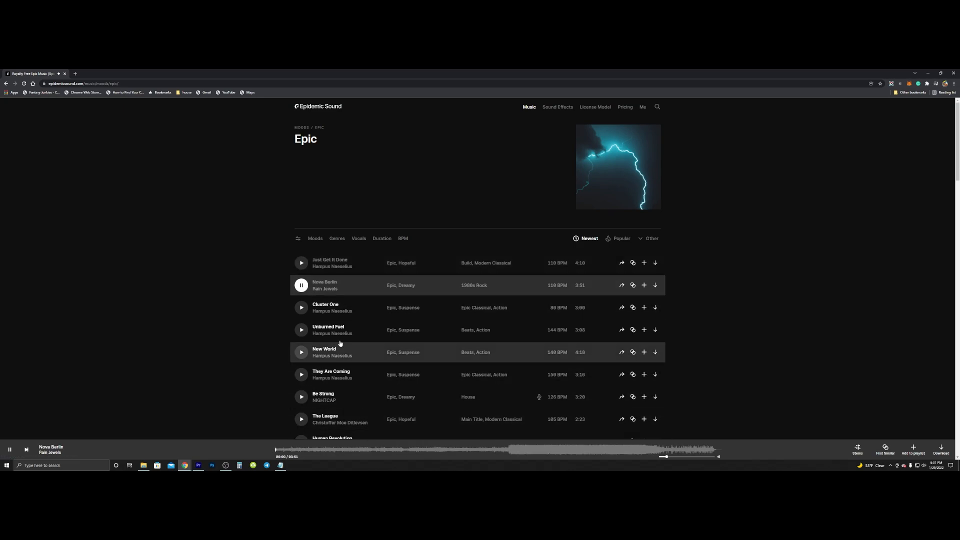
click(301, 307)
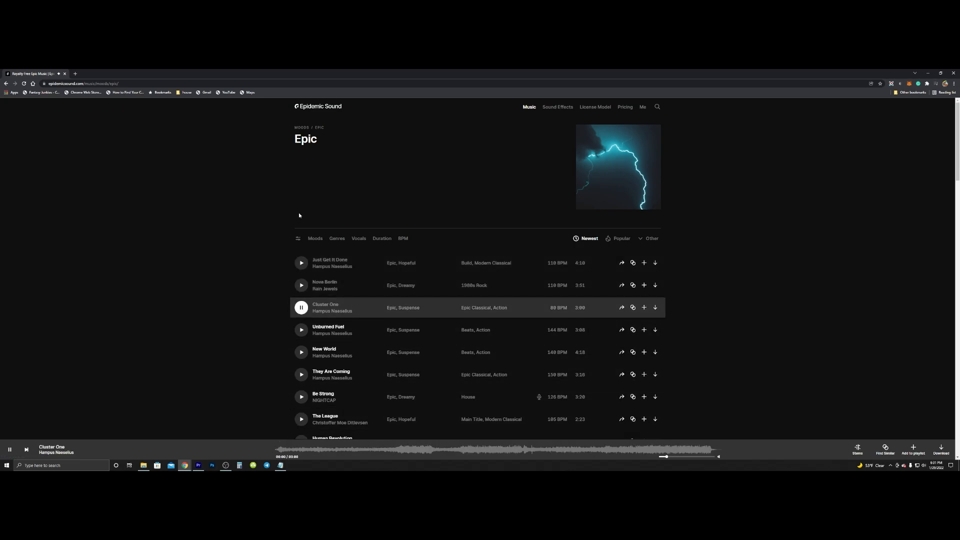
Return to the music overview, open the Rock genre and filter its tracks by Metal
click(6, 86)
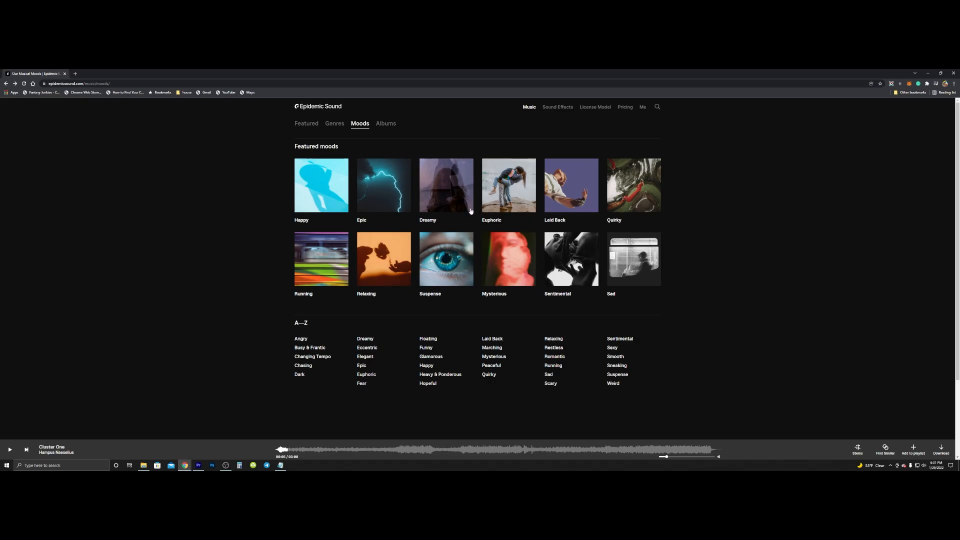
click(334, 124)
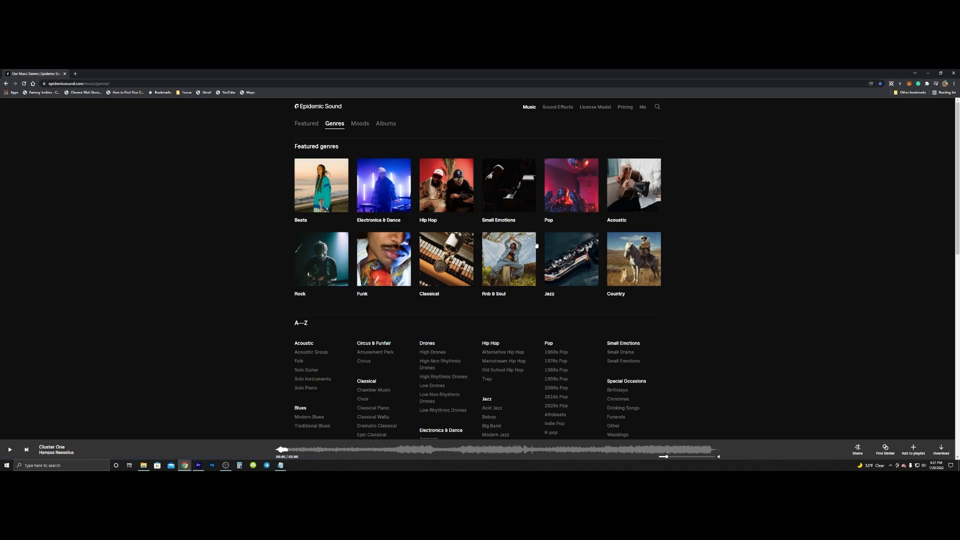
click(321, 280)
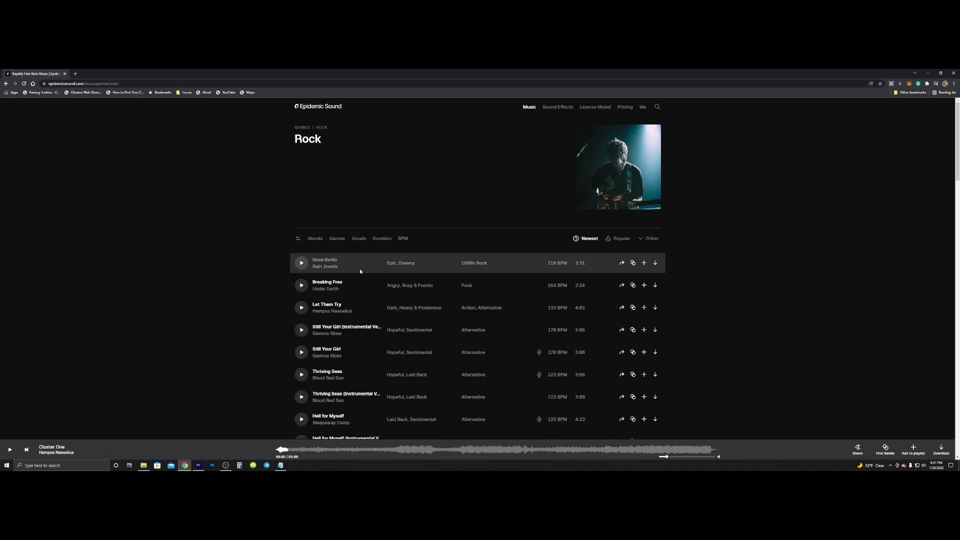
click(336, 239)
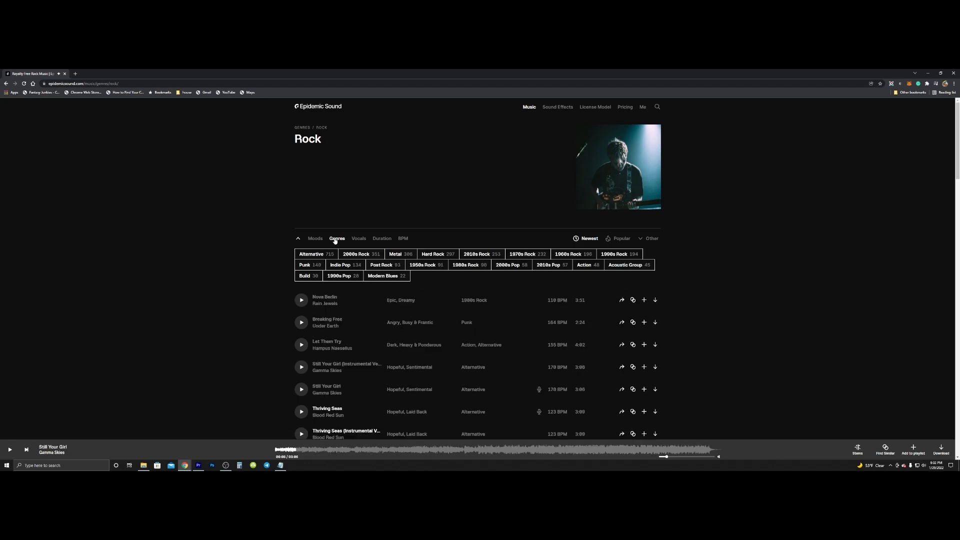
click(400, 255)
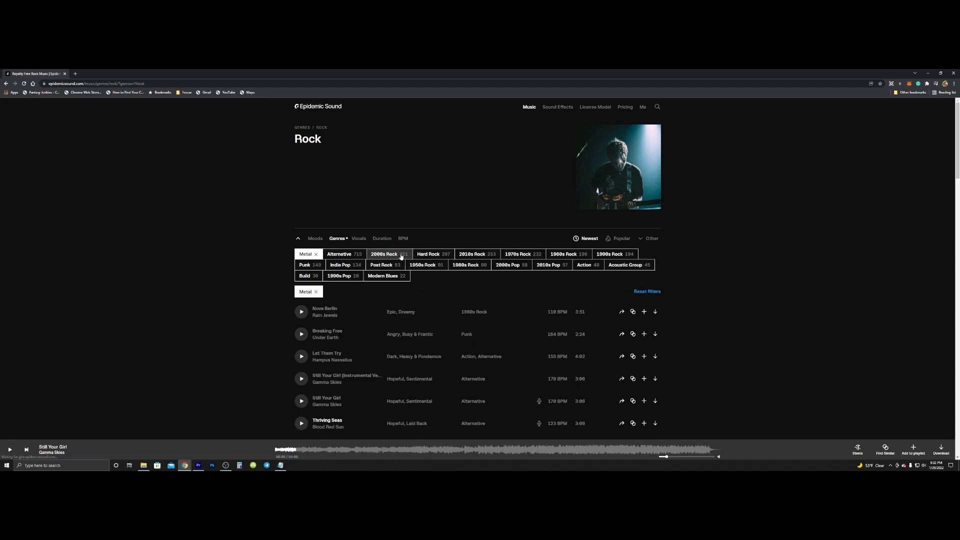
Listen to parts of Dawn Wall and preview Wendigo in the Metal track list
click(302, 291)
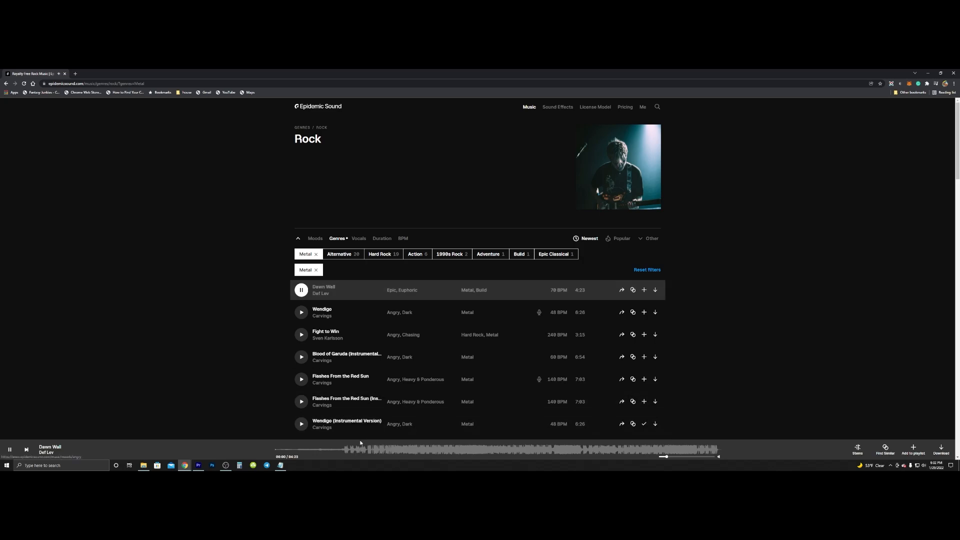
click(346, 450)
click(371, 450)
click(301, 313)
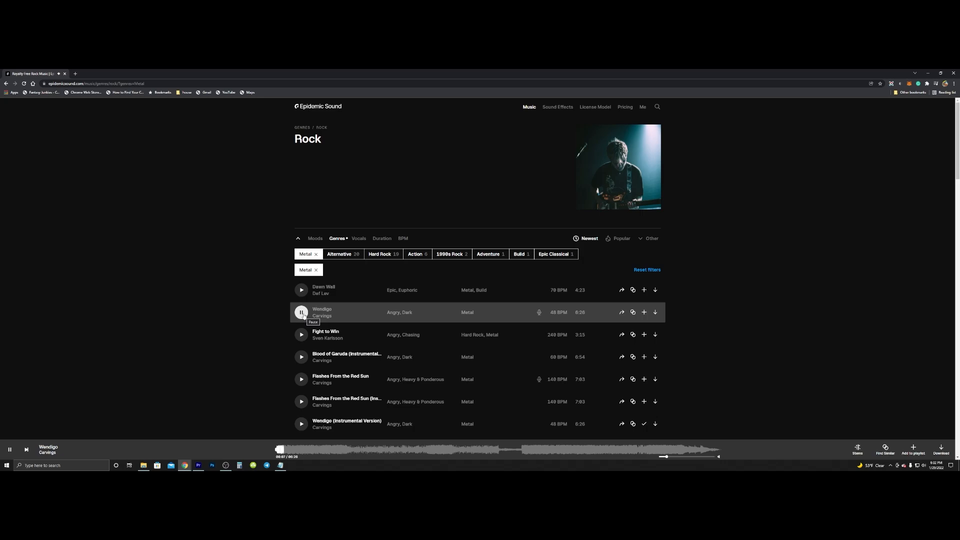
click(301, 313)
Download the full mix of Wendigo as an mp3 and place the downloaded file in the Music folder
click(945, 453)
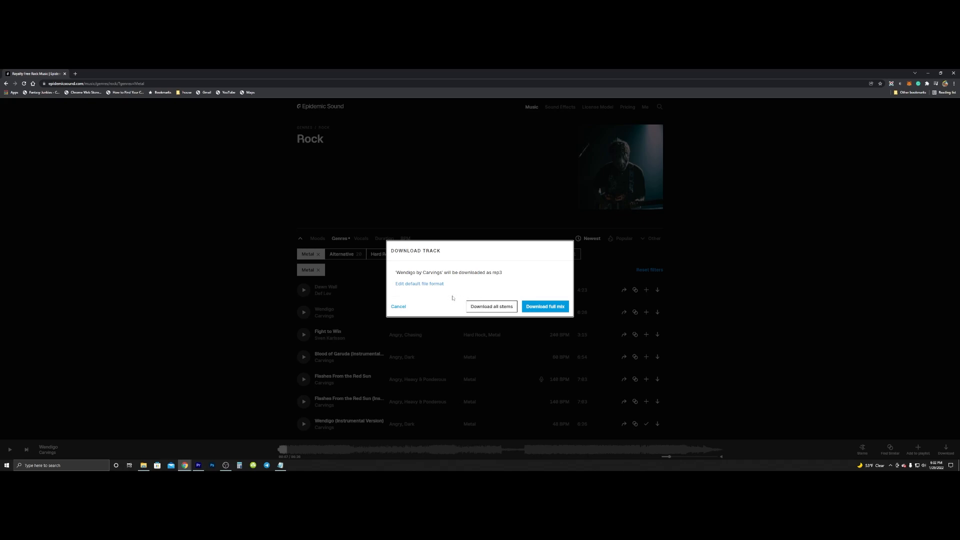
click(556, 310)
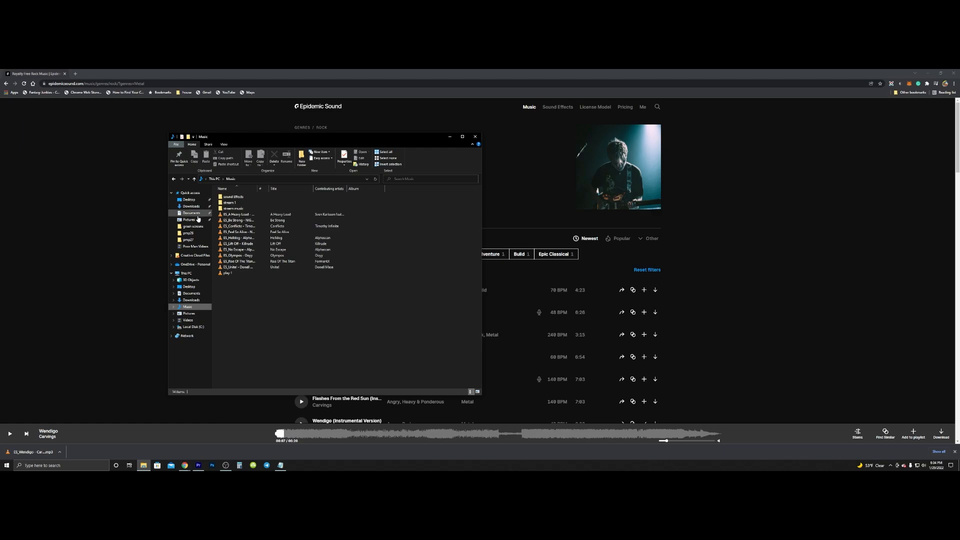
drag(256, 139, 351, 136)
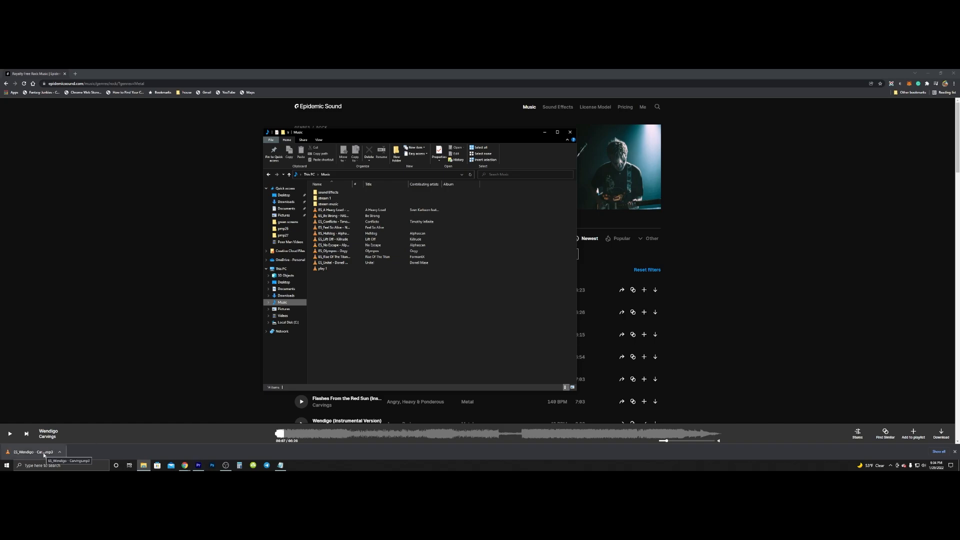
drag(44, 455, 349, 312)
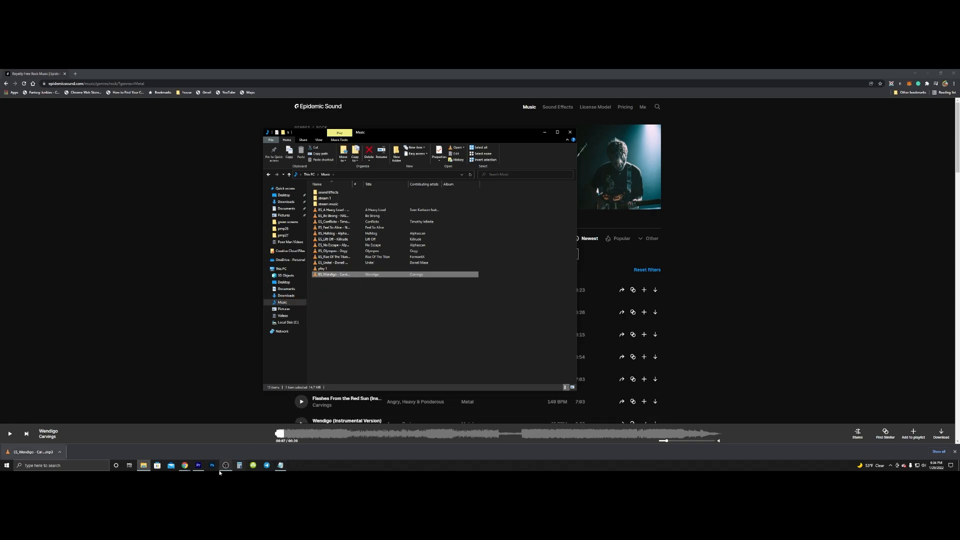
Switch to Premiere Pro and import ES_Wendigo - Carvings from the Music folder into the project
click(199, 465)
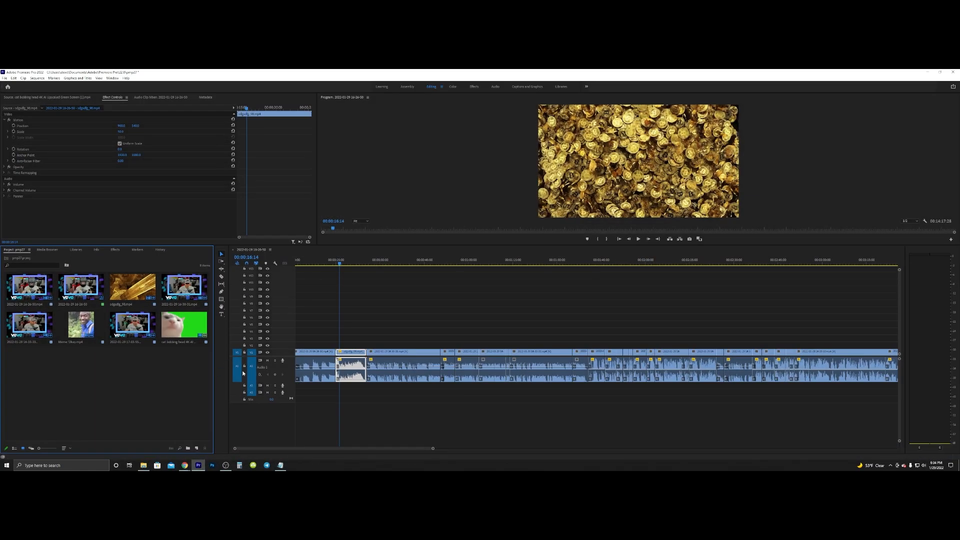
double_click(133, 361)
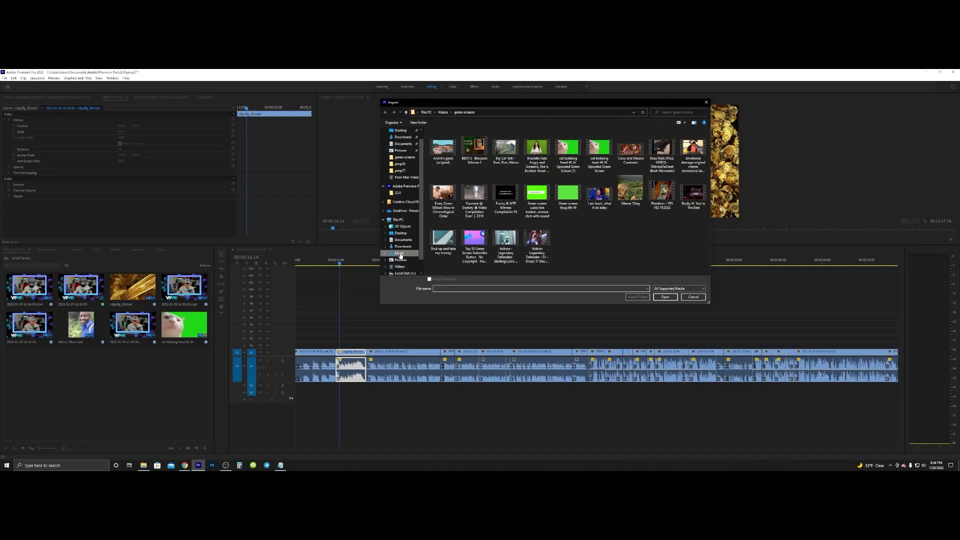
click(399, 253)
click(456, 215)
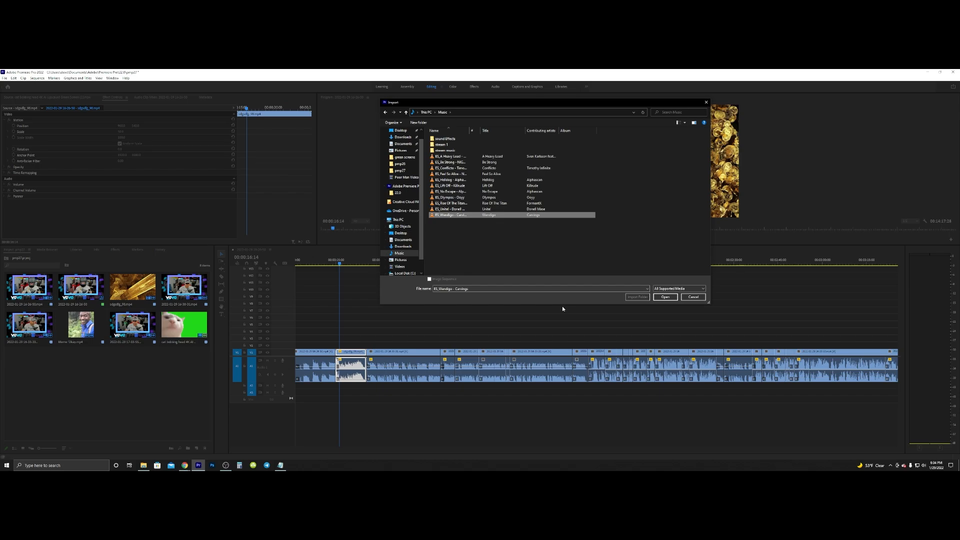
click(675, 298)
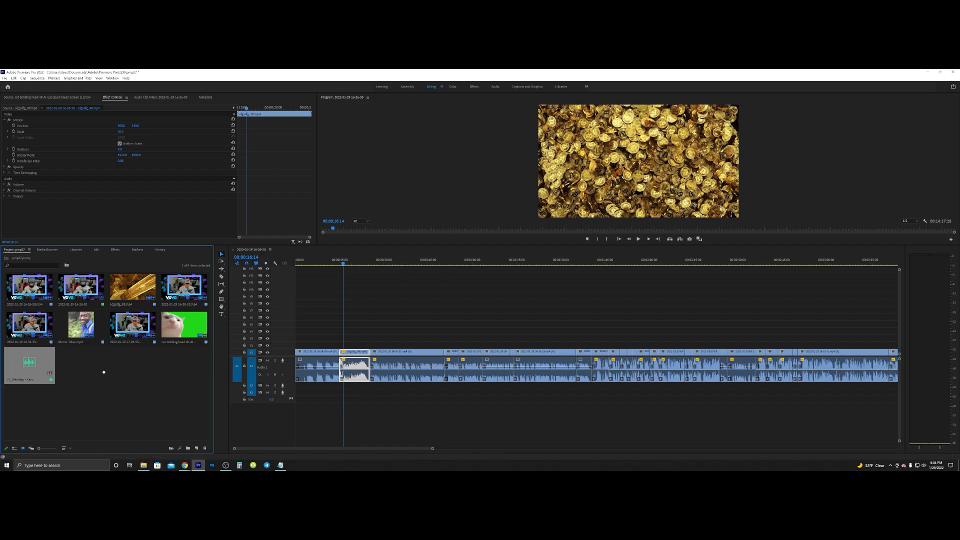
Place the Wendigo music on audio track A2, starting about two seconds before the gold coins clip
drag(115, 376, 308, 420)
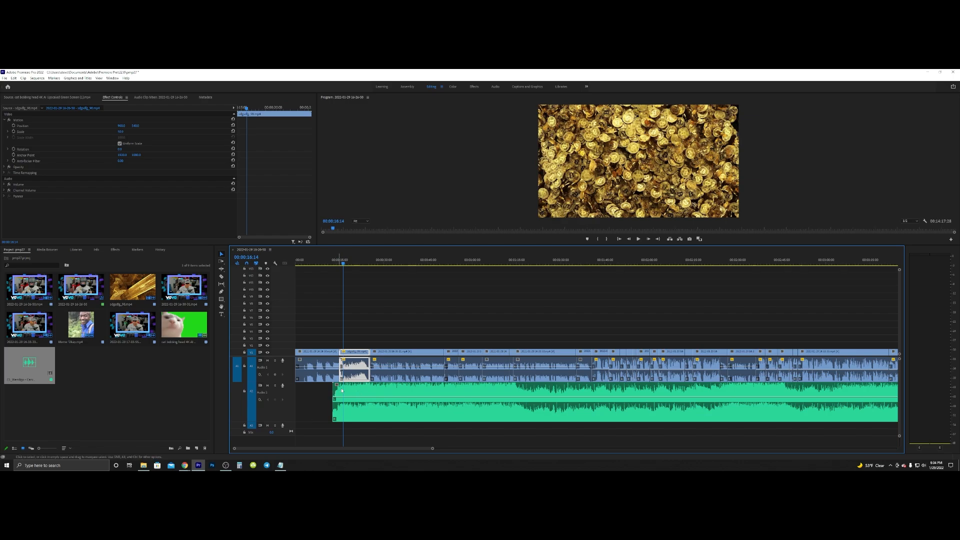
drag(349, 390, 363, 394)
scroll(349, 394, up, 5)
scroll(347, 400, up, 2)
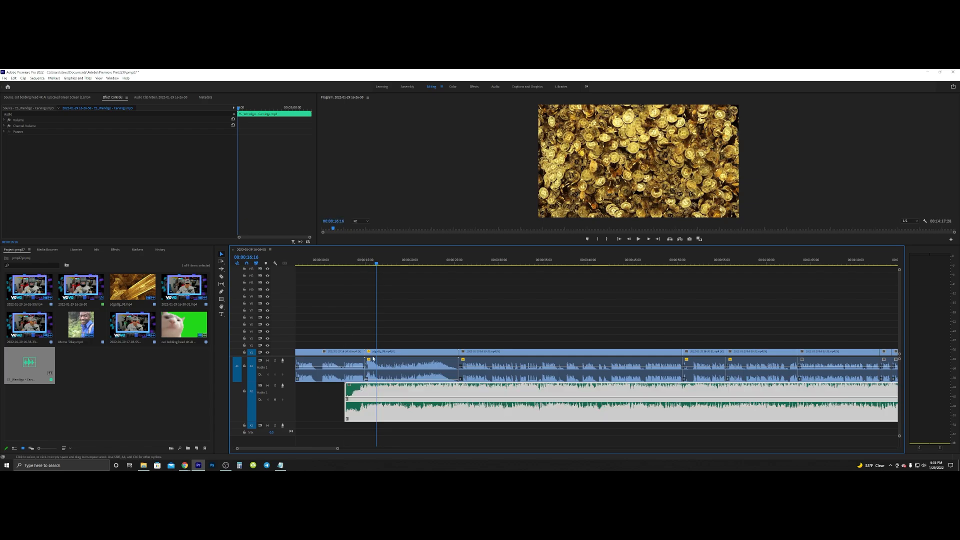
Play back the music leading into the gold coins clip and leave the playhead at 00:00:14:44
click(363, 264)
key(space)
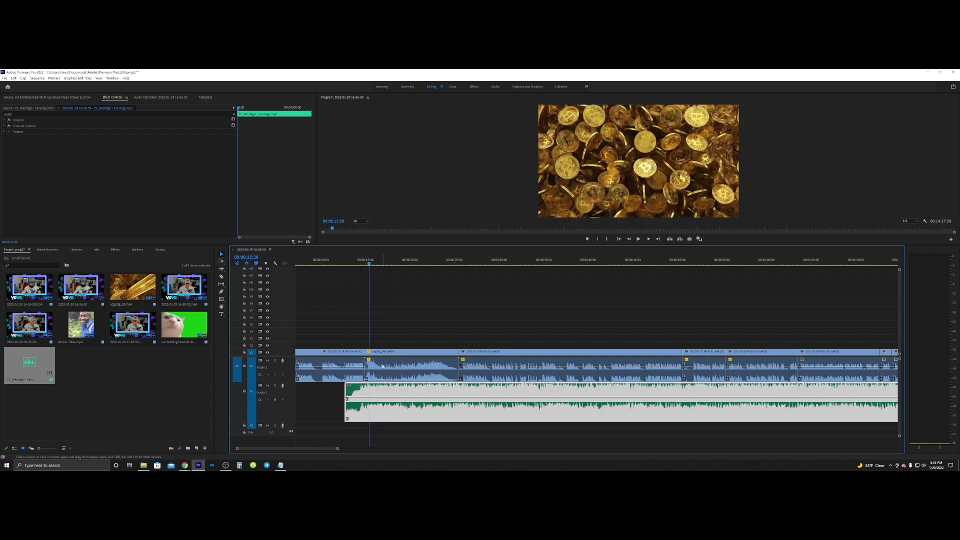
key(space)
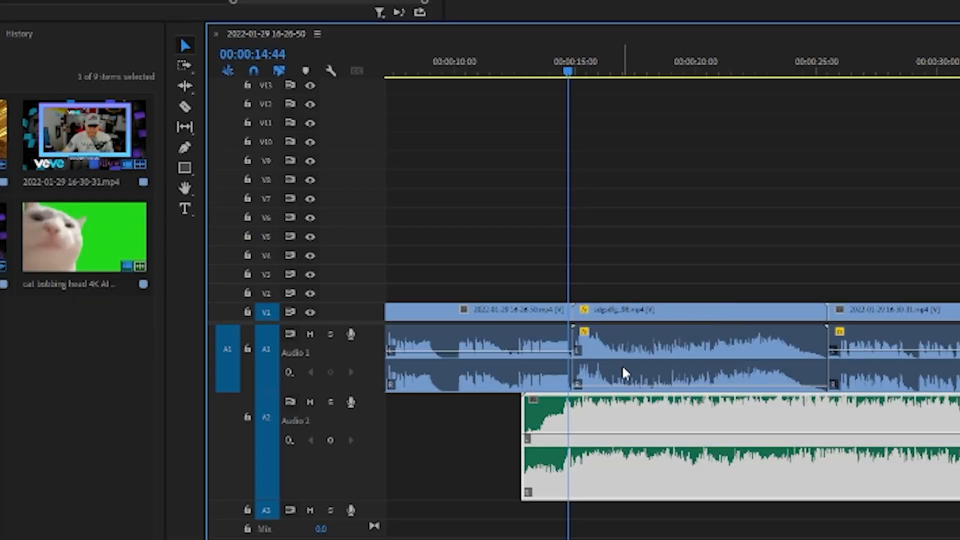
With the Pen tool, add volume keyframes at the music clip's start and near 00:00:14:44, and lower the first to create a fade-in
click(184, 147)
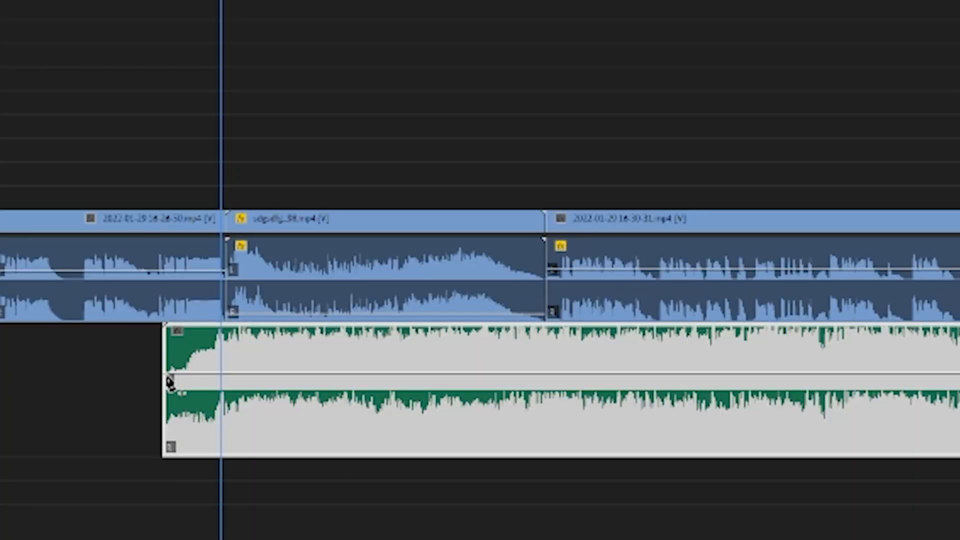
click(166, 374)
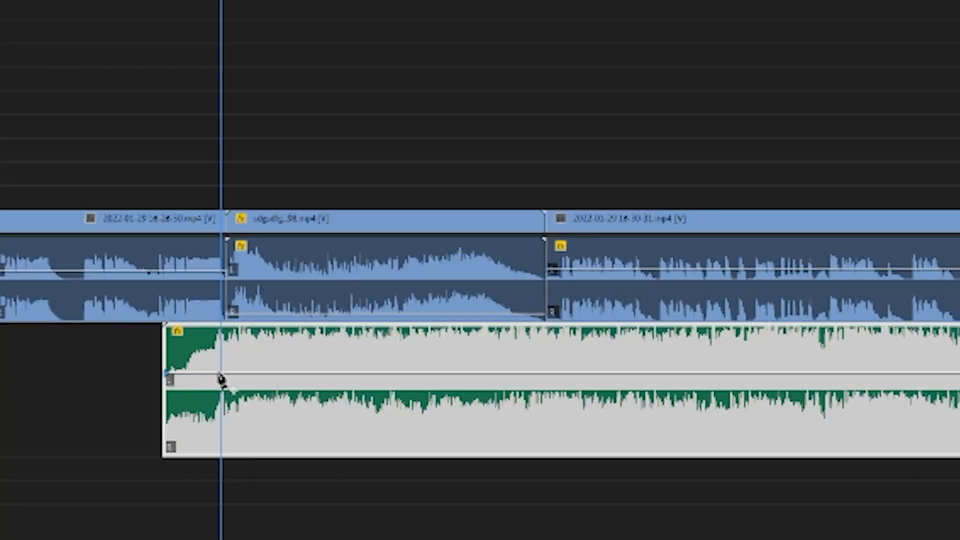
click(219, 373)
drag(168, 374, 167, 403)
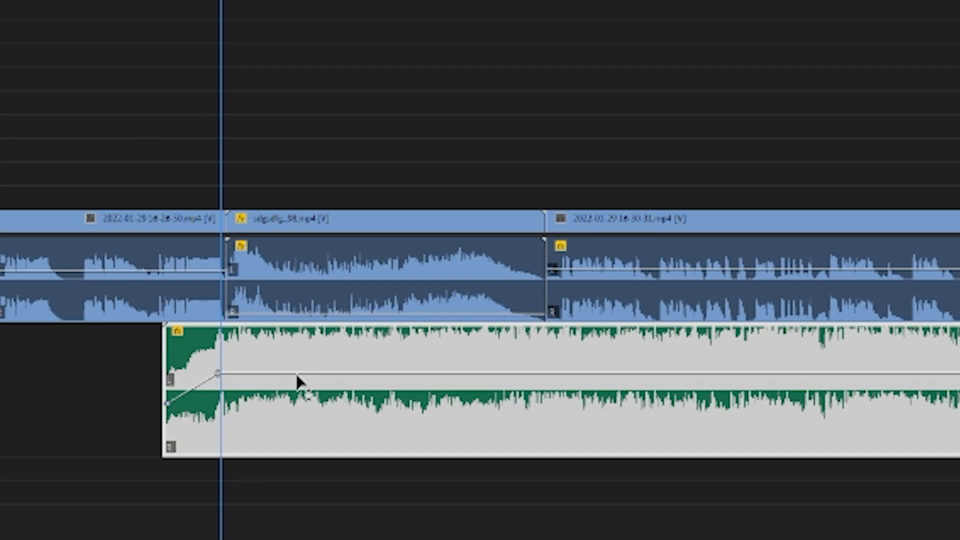
Play back the Wendigo clip's volume fade-in from just before its start
drag(297, 377, 298, 380)
click(143, 1)
key(space)
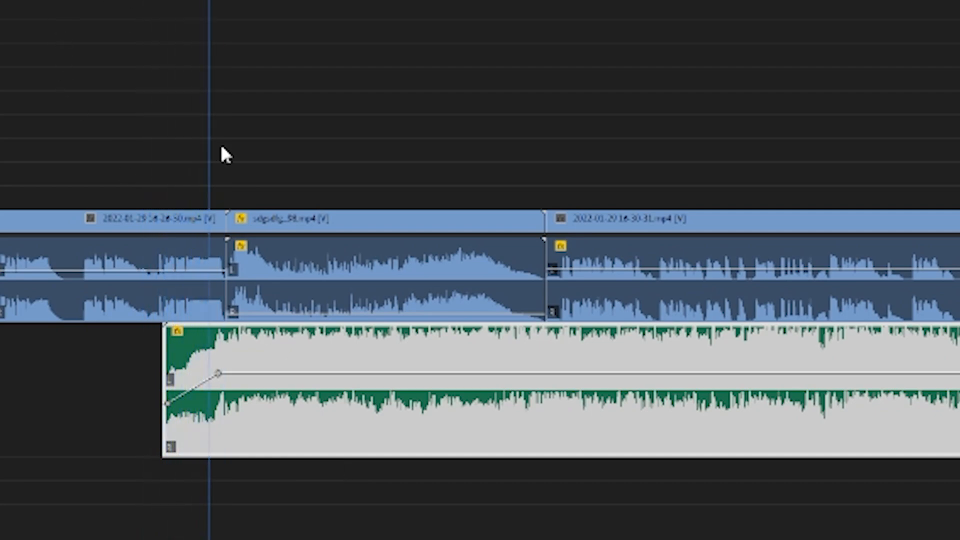
Move the Wendigo music slightly earlier on audio track A2 and play back the lead-in to the gold coins clip
key(space)
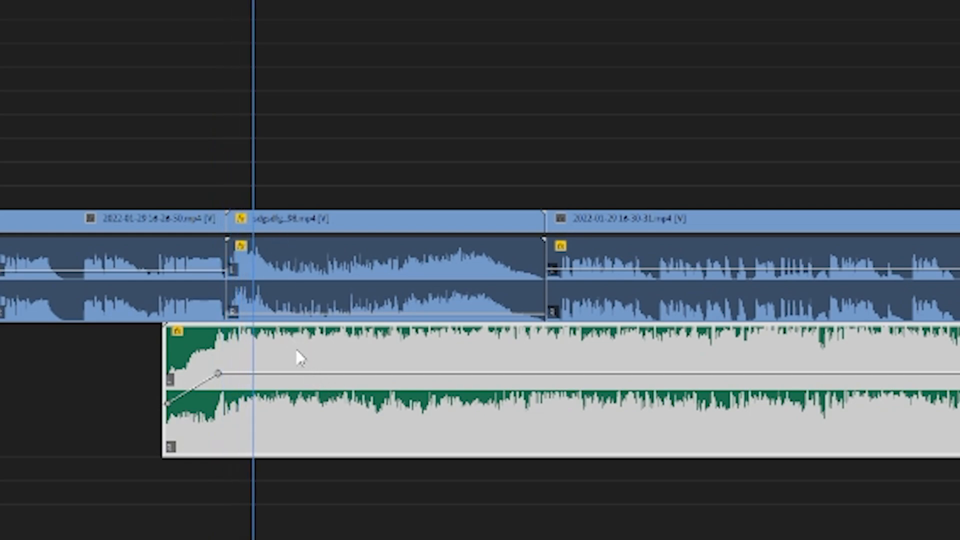
drag(297, 349, 285, 347)
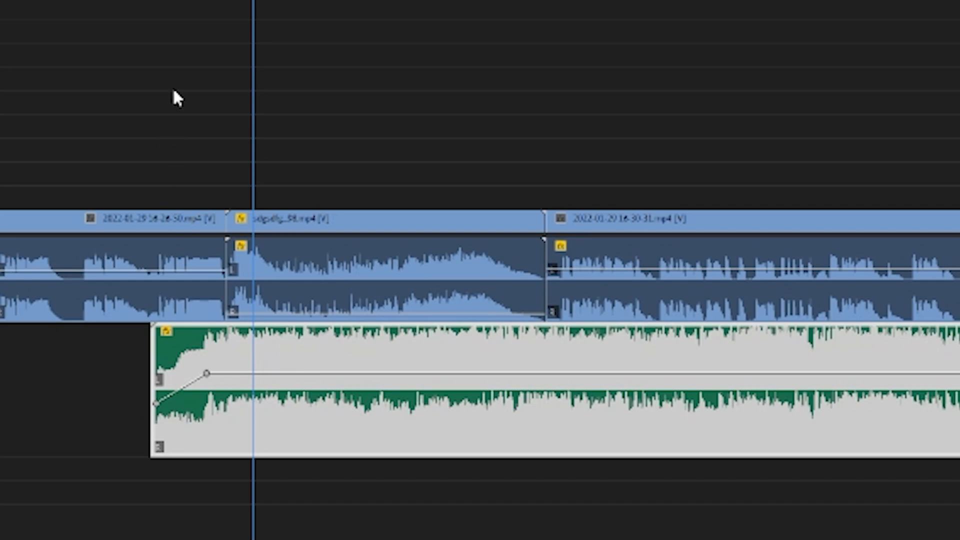
click(208, 1)
key(space)
key(space)
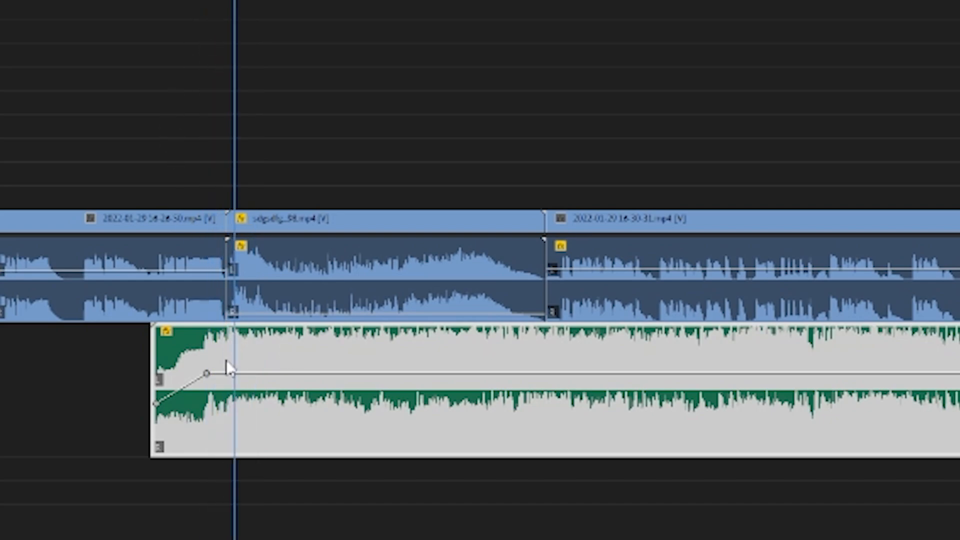
Move the music fade-in's end keyframe slightly later, add a lowered keyframe midway along the ramp, and play back the fade
drag(207, 373, 218, 374)
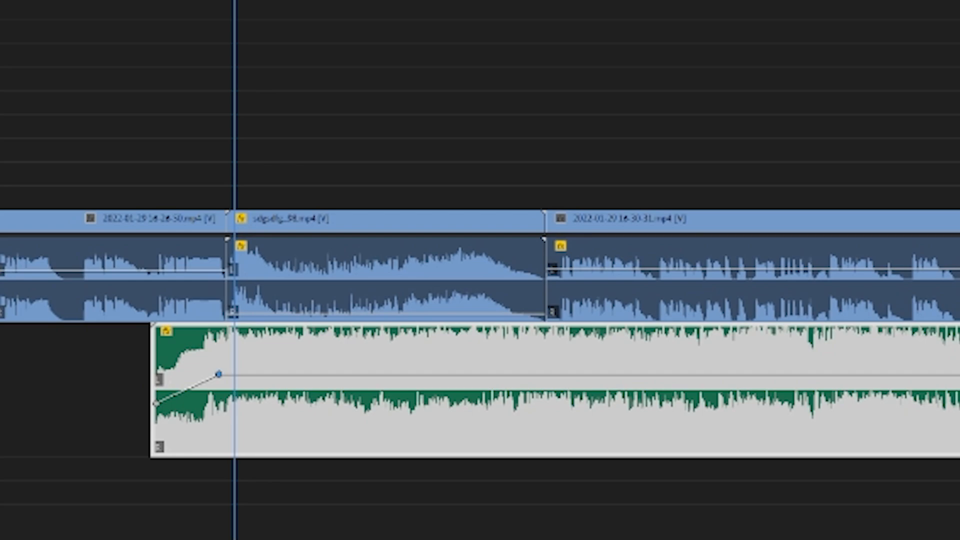
ctrl+click(191, 387)
key(space)
key(space)
key(v)
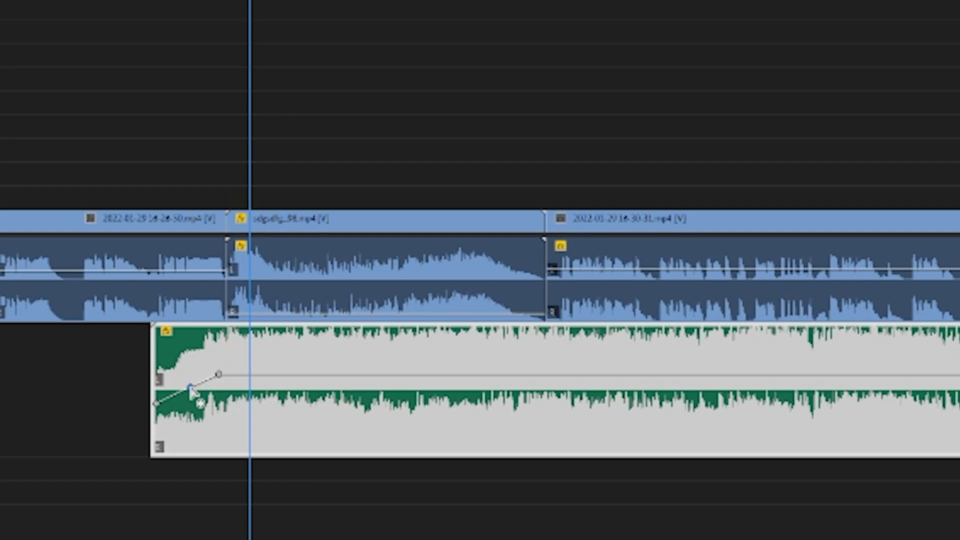
mouse_move(192, 389)
drag(192, 389, 197, 395)
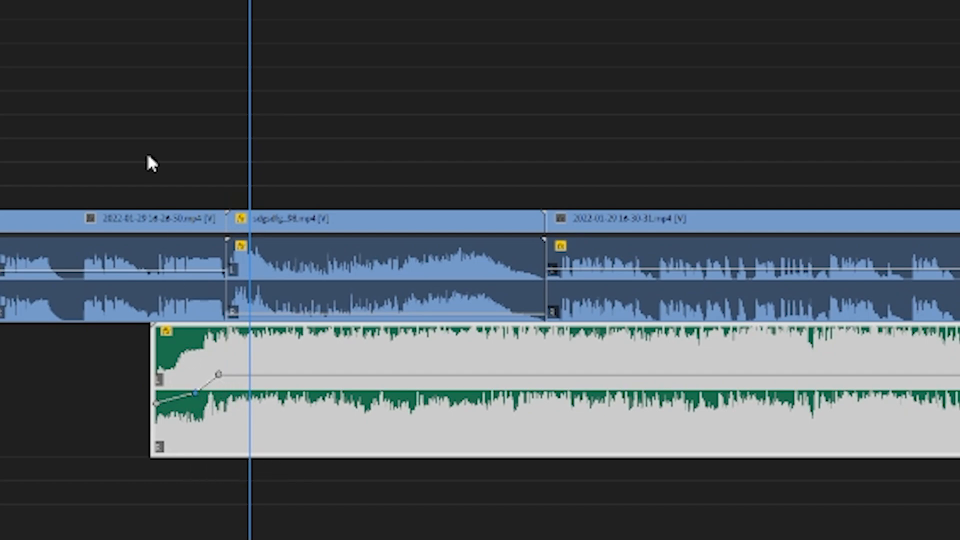
key(space)
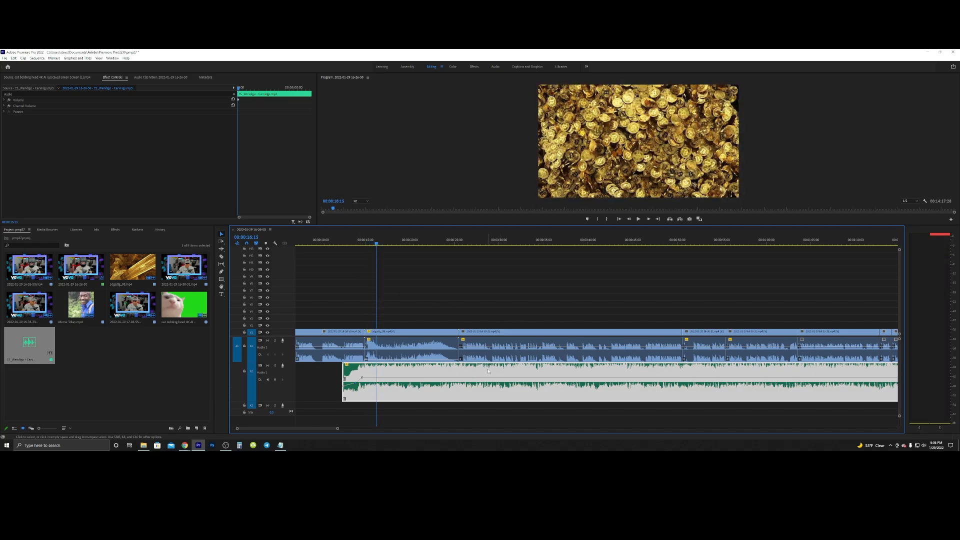
Split the Wendigo music at the end of the gold coins clip and lower the volume of the second part
key(c)
click(460, 384)
key(v)
click(481, 373)
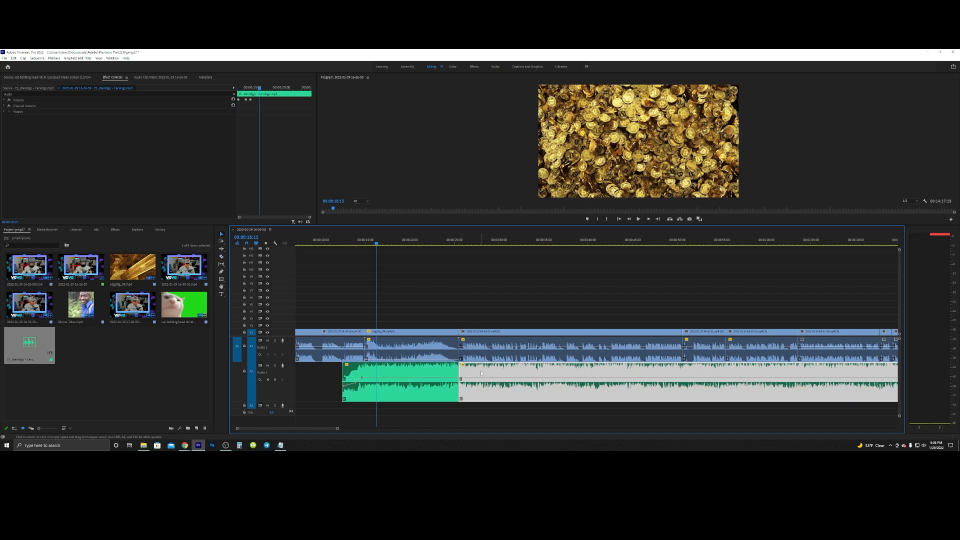
drag(478, 381, 478, 394)
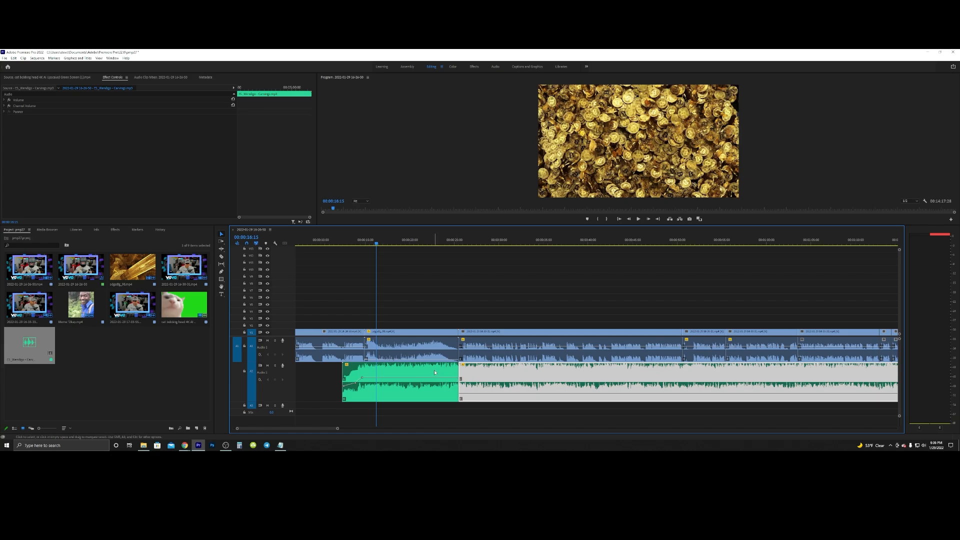
Play back the music from 00:00:12:14 until just past the split after the gold coins clip
click(350, 242)
click(340, 242)
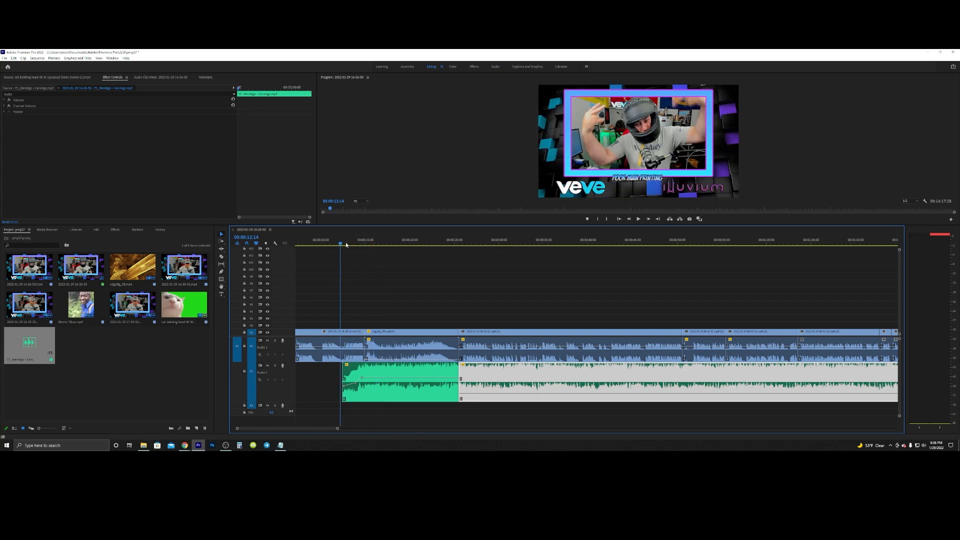
key(space)
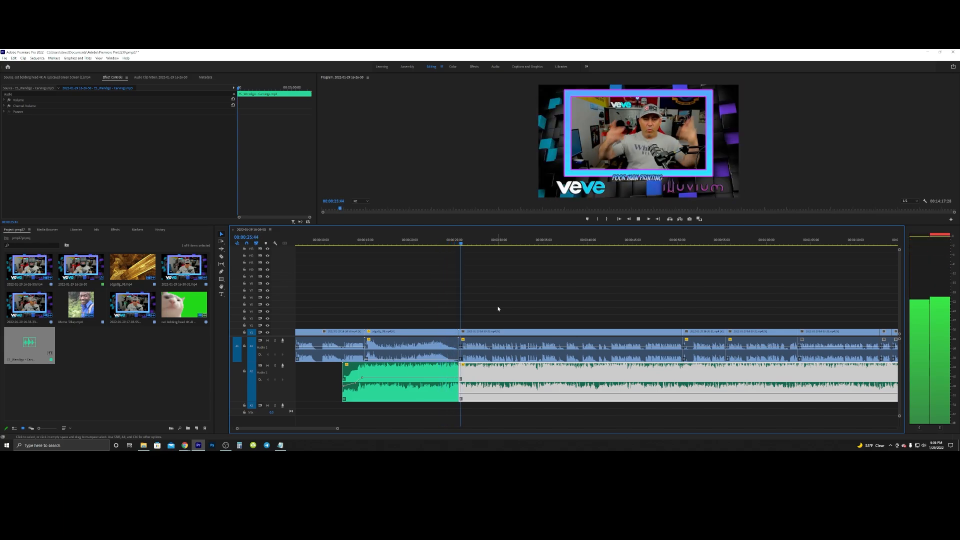
key(space)
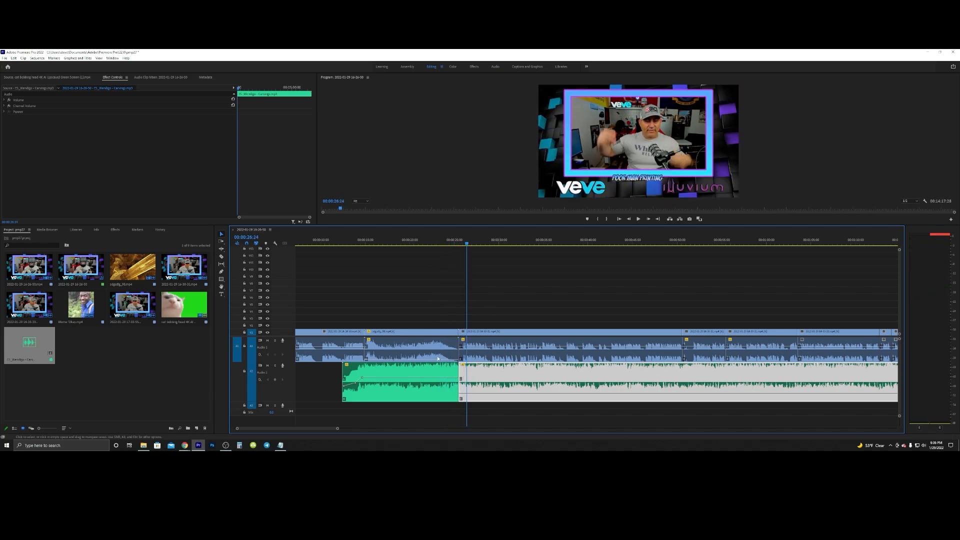
With the Pen tool, add two volume keyframes near the first music part's end, lower the last for a fade-out, and play it back
click(221, 273)
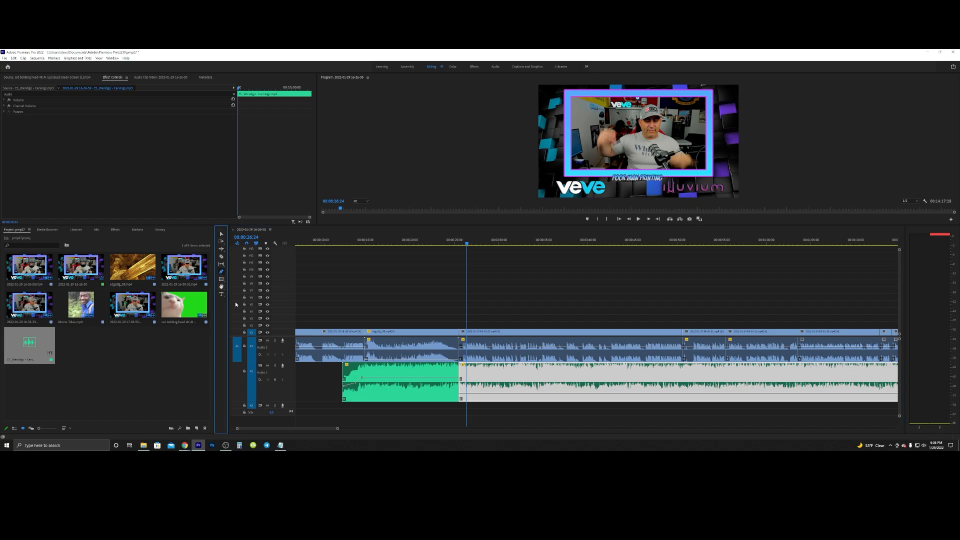
click(450, 379)
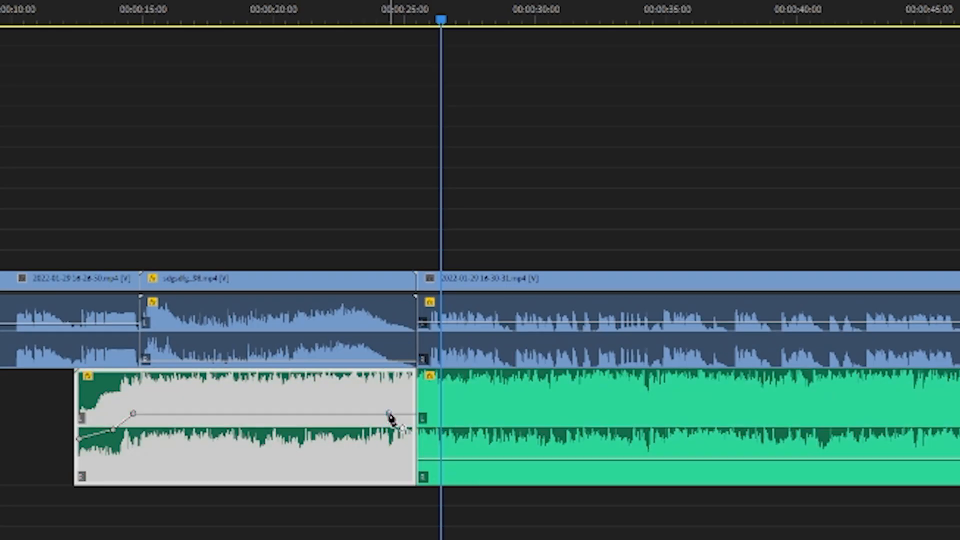
click(415, 413)
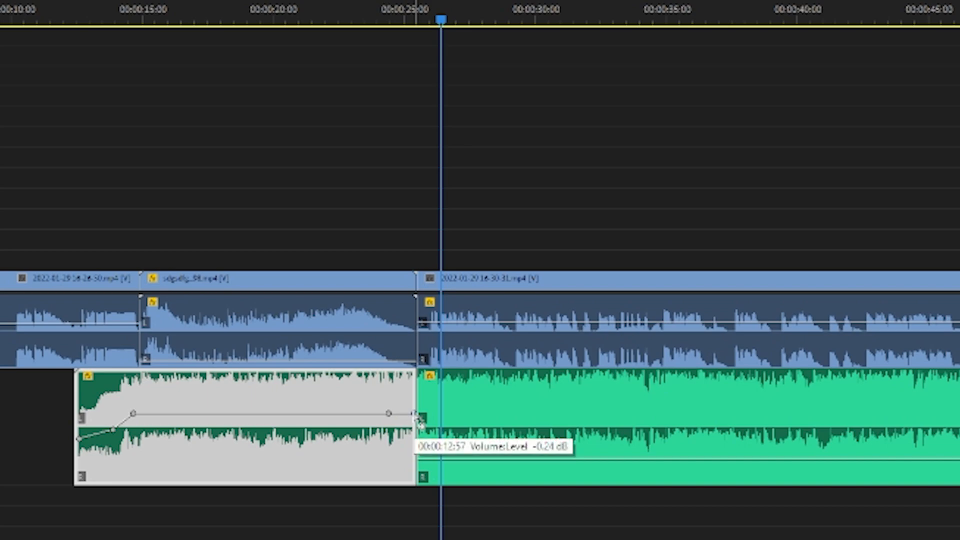
drag(414, 413, 414, 459)
click(361, 16)
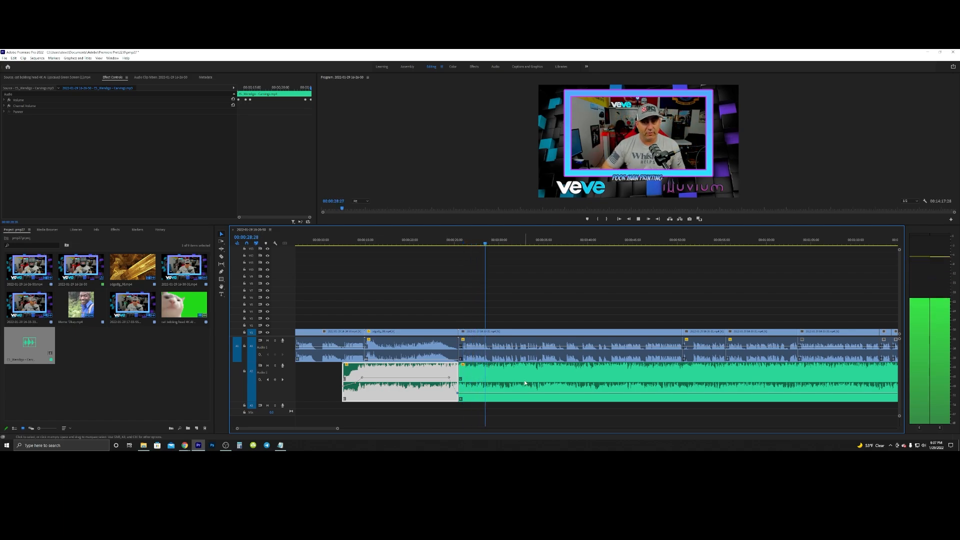
key(space)
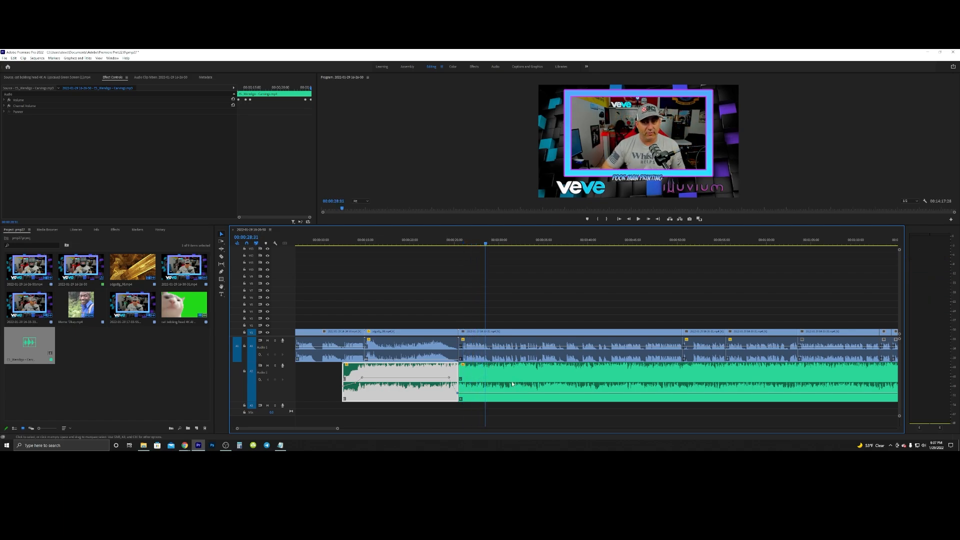
Compare the music and voice levels by playing the sequence with track A1 muted, and again with only A2 muted
click(268, 342)
key(space)
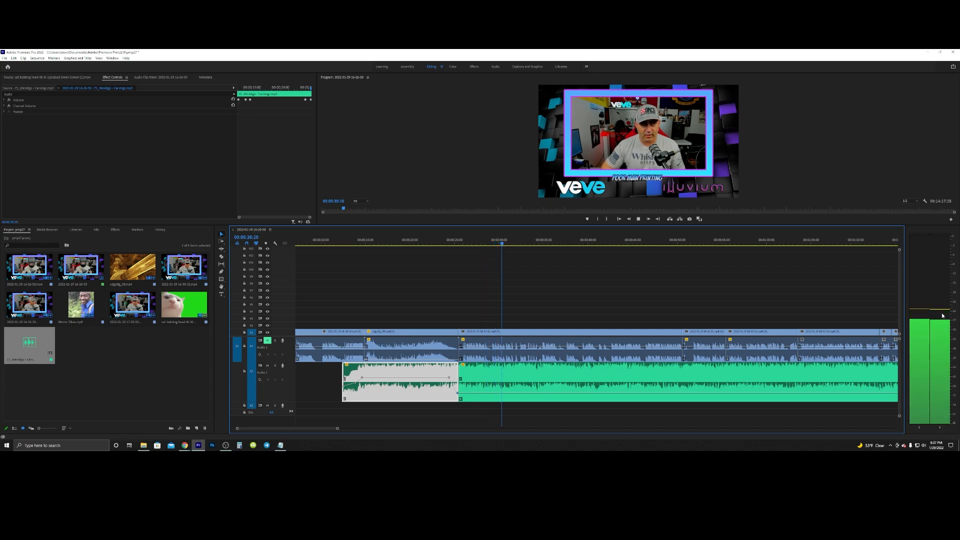
key(space)
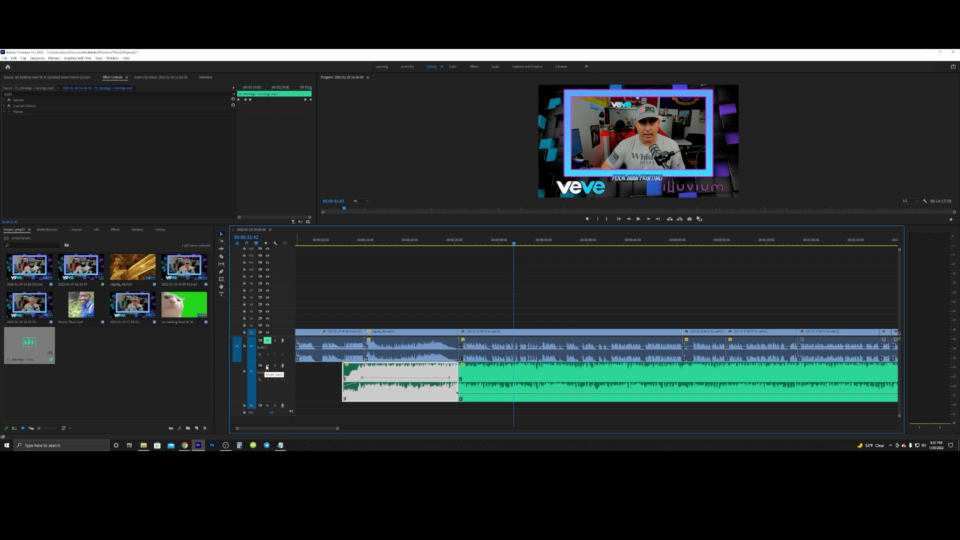
click(268, 341)
key(space)
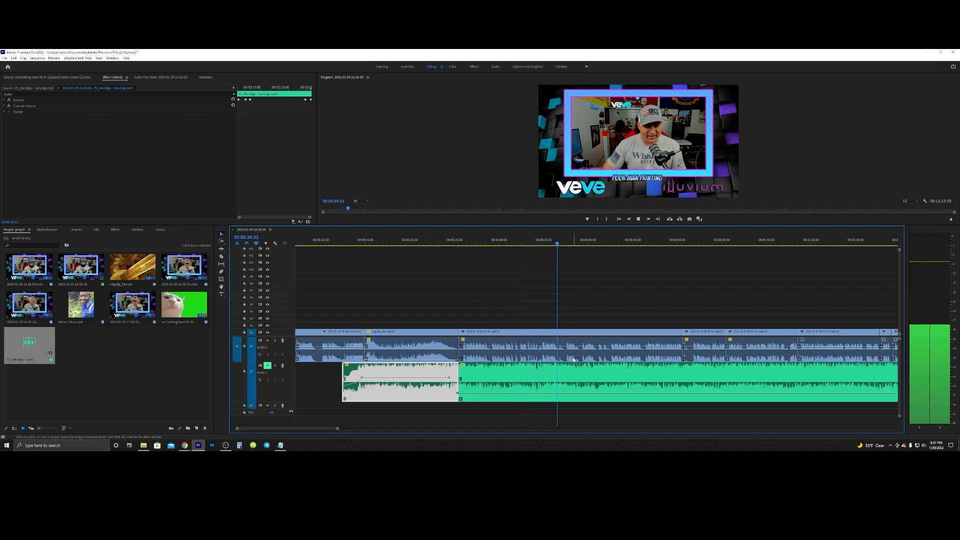
key(space)
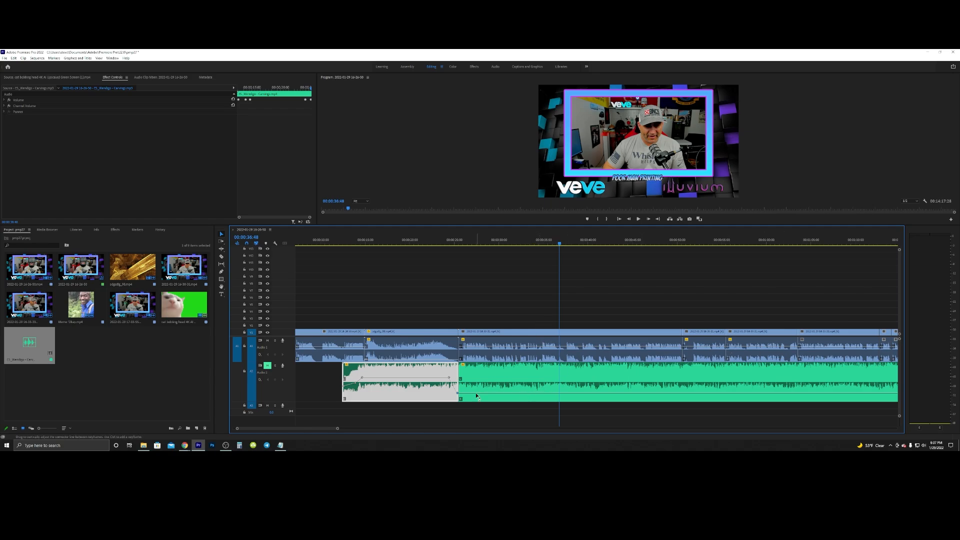
Raise the second music part's volume slightly and play back the transition from 00:00:24:31
drag(476, 396, 477, 395)
click(453, 242)
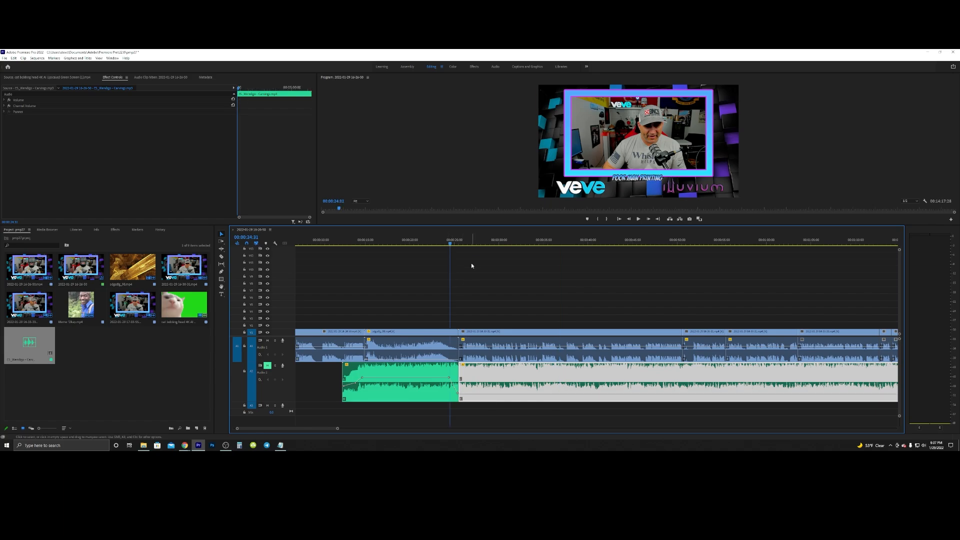
key(space)
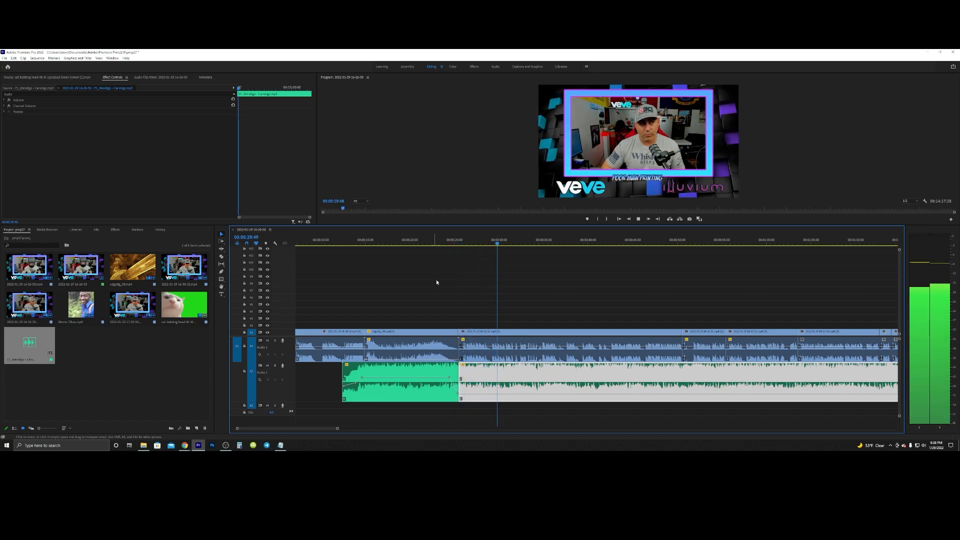
click(449, 242)
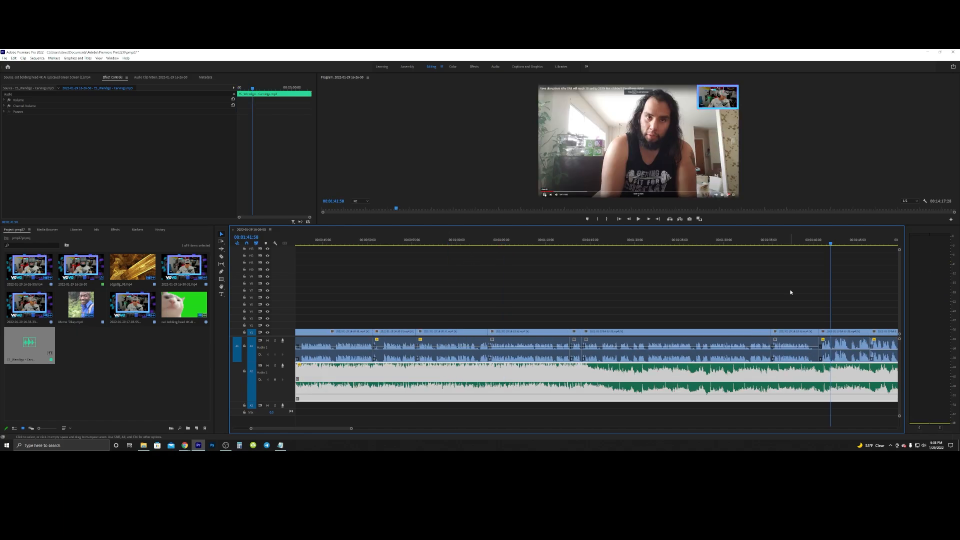
Split the Wendigo music at 00:01:35:19 and move the part after the cut to start at about 00:02:03
scroll(790, 293, down, 5)
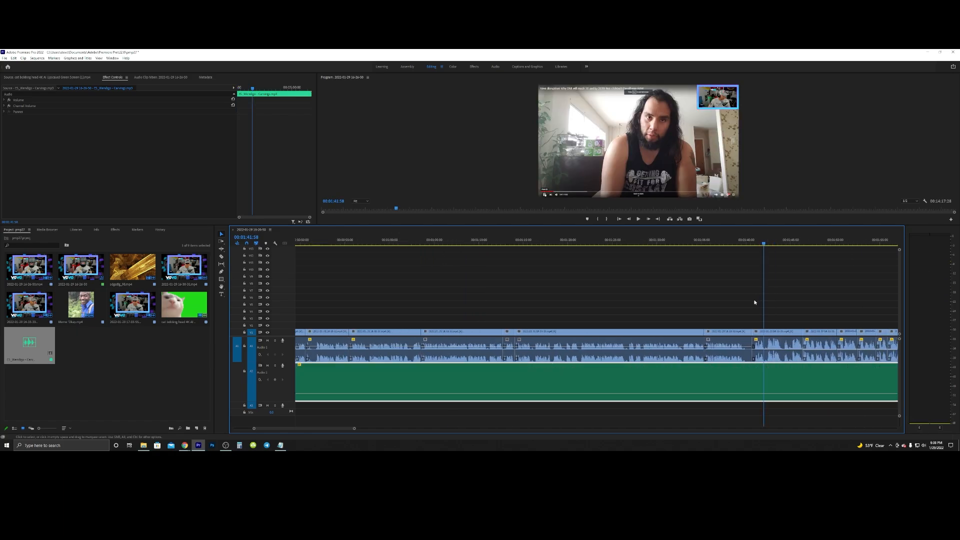
scroll(630, 315, down, 1)
click(559, 244)
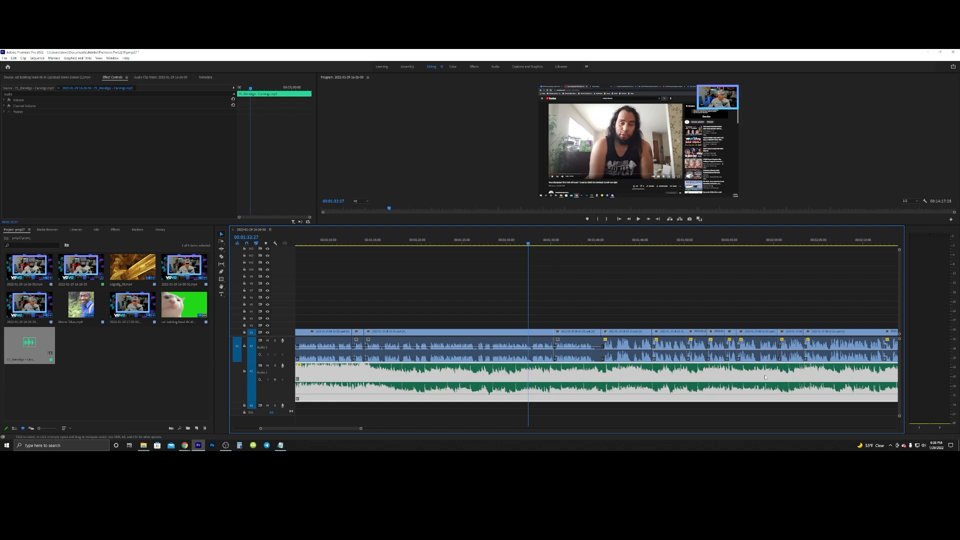
key(space)
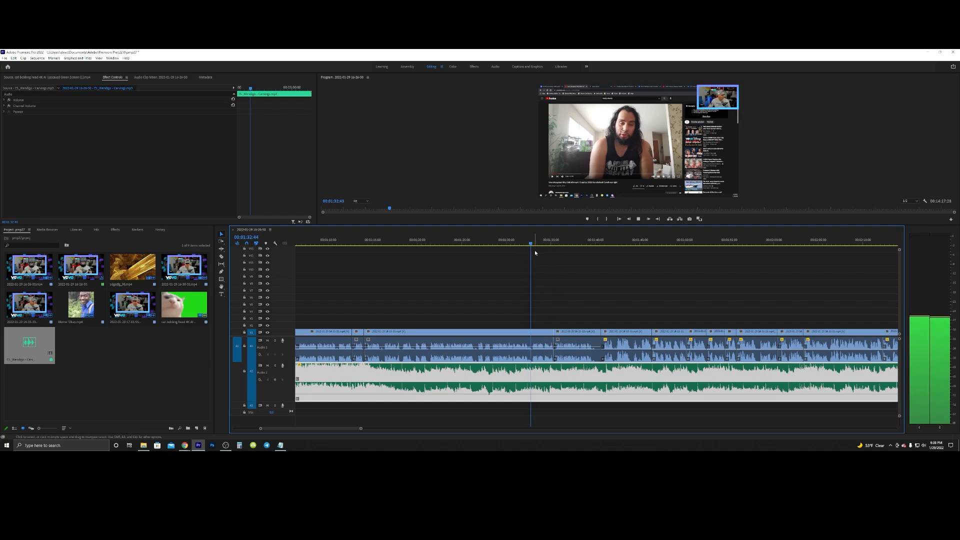
key(c)
key(space)
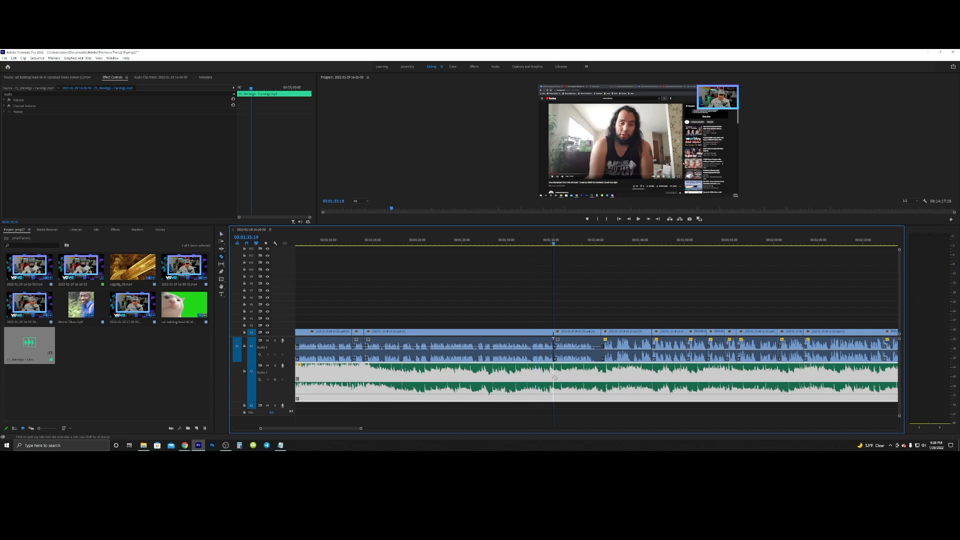
click(554, 378)
key(v)
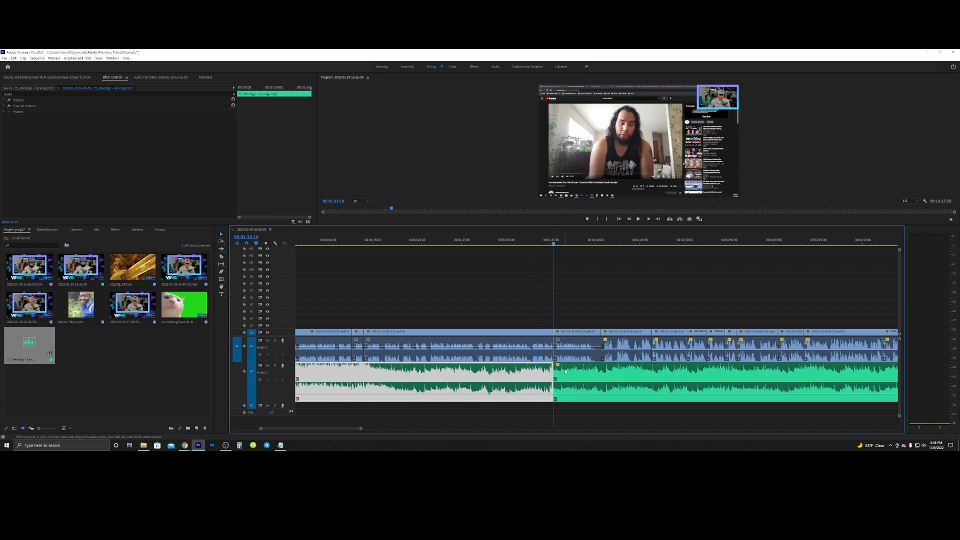
drag(567, 372, 825, 379)
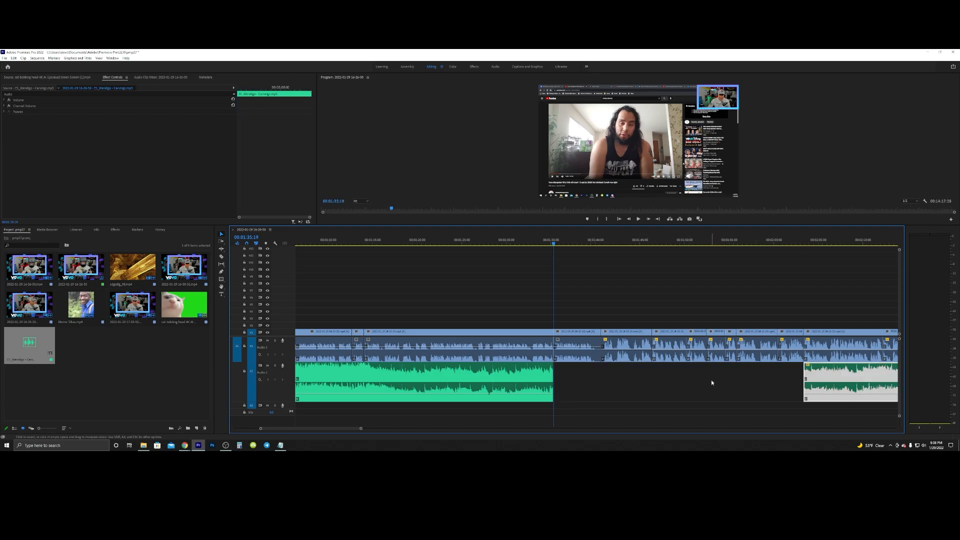
Play back the start of the music gap to 00:01:37:19 and extend the preceding music part to about 00:01:40
scroll(671, 386, down, 2)
scroll(671, 385, down, 2)
key(space)
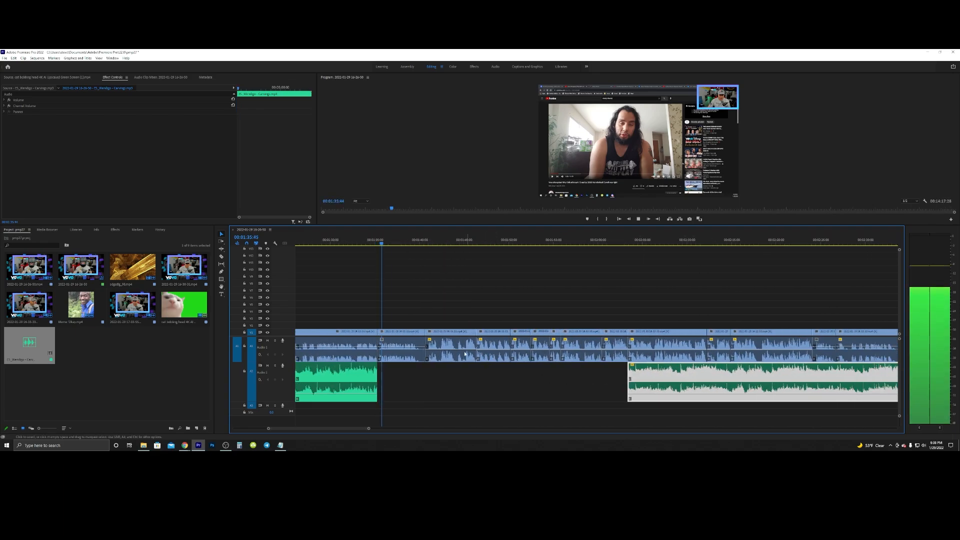
key(space)
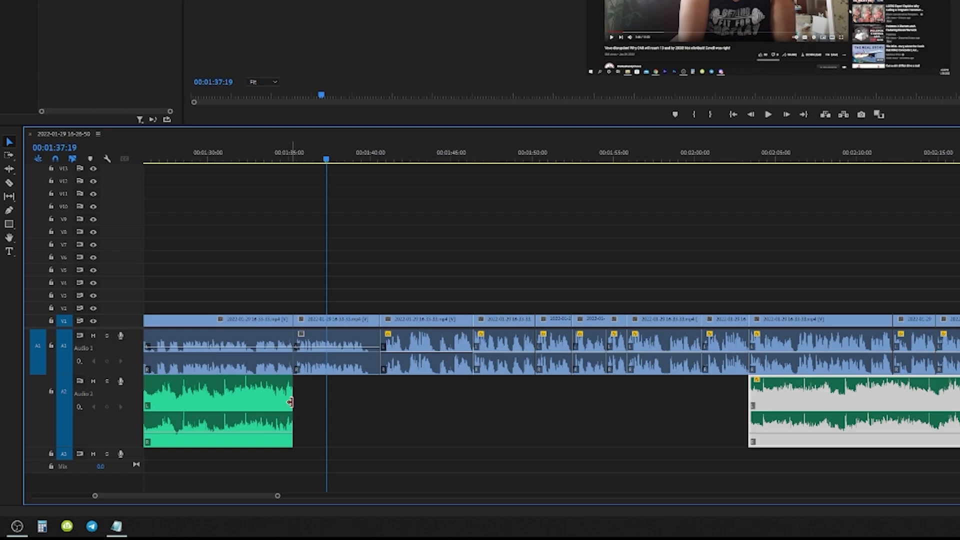
click(291, 402)
drag(290, 402, 378, 409)
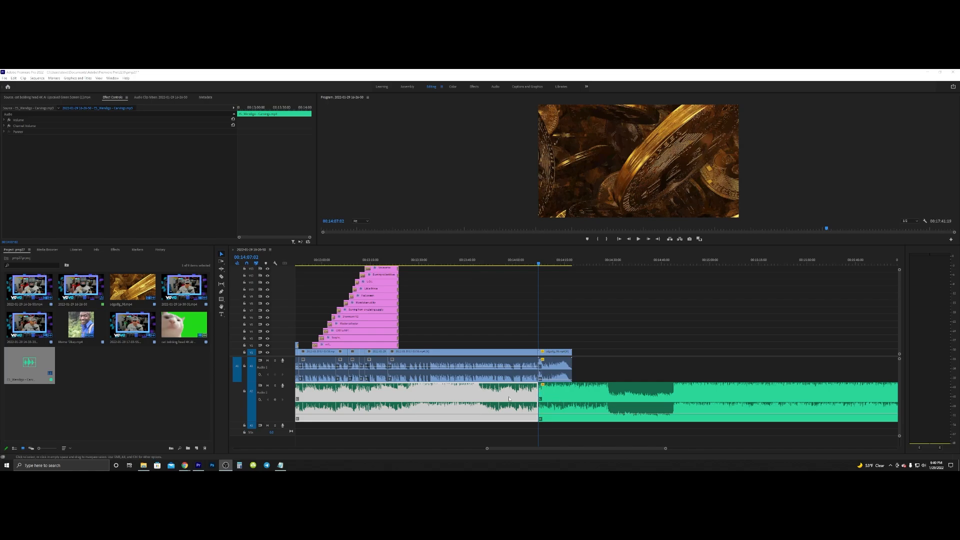
Add volume keyframes to the music at about 00:14:02 and 00:14:07, raise the second one, and play back from about 00:14:00
click(221, 292)
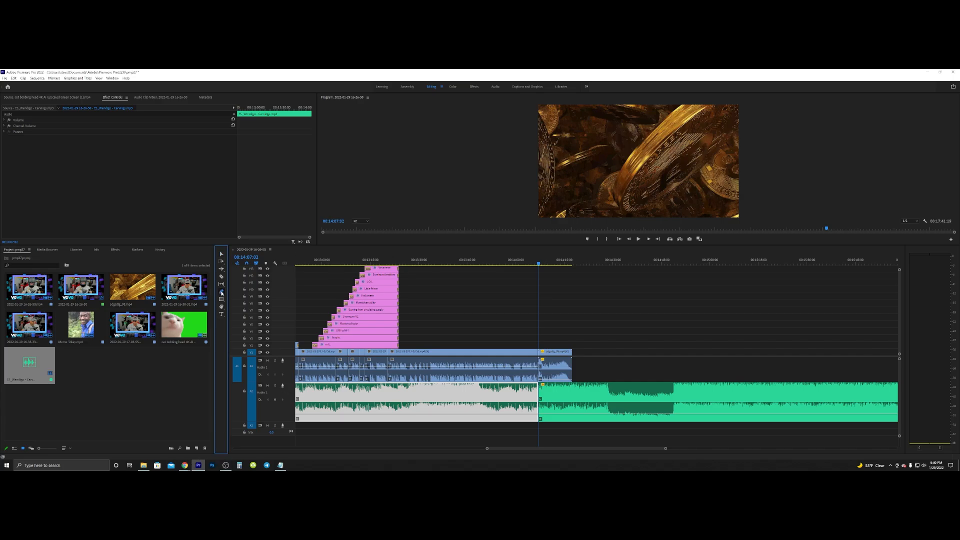
click(541, 416)
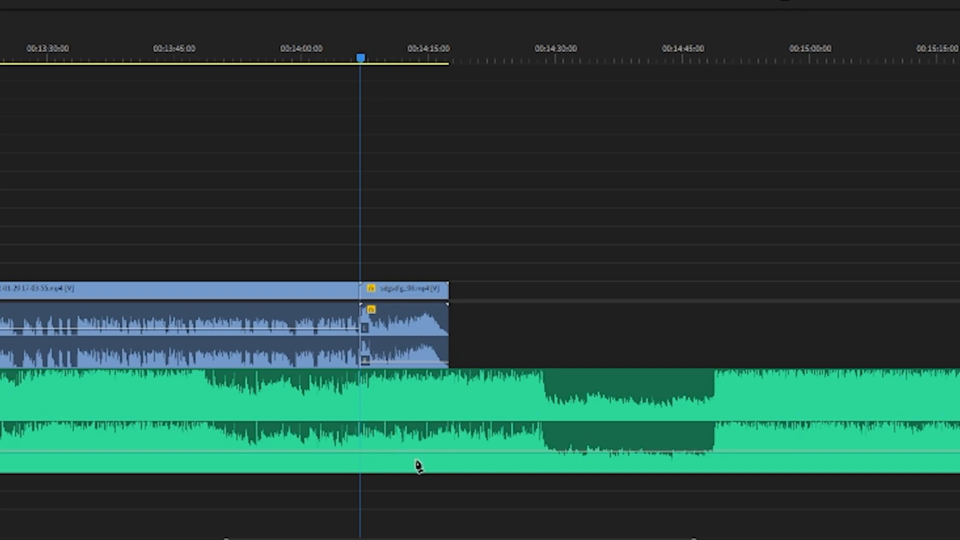
click(320, 452)
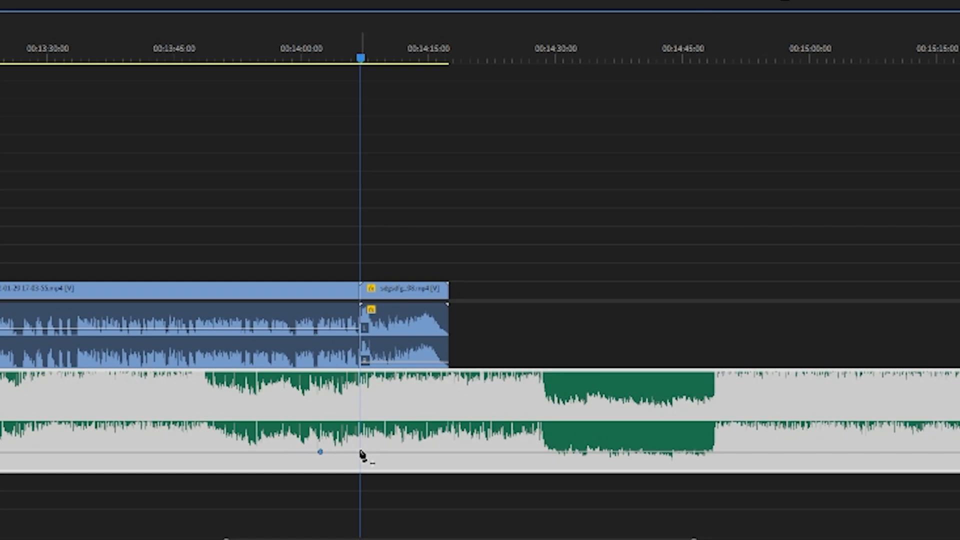
click(360, 452)
drag(360, 451, 357, 418)
click(307, 62)
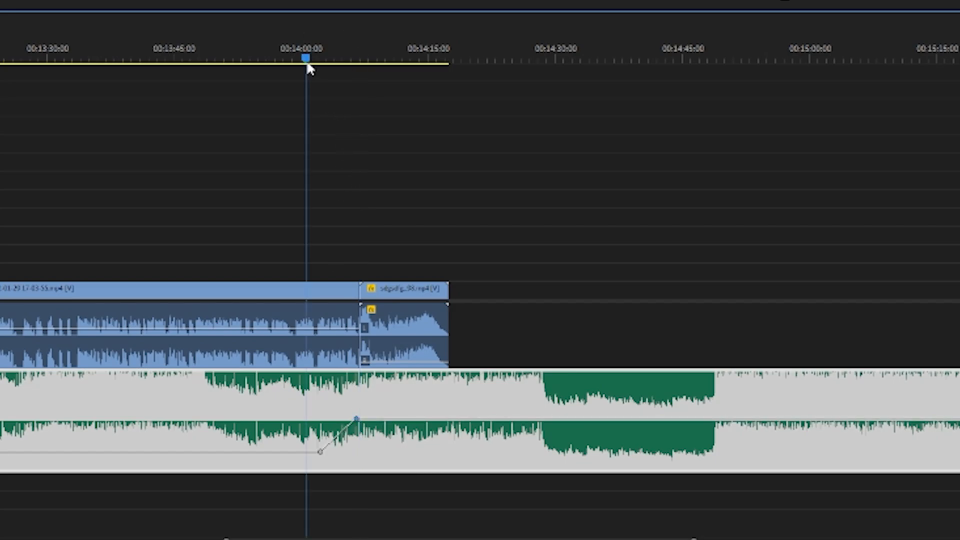
key(space)
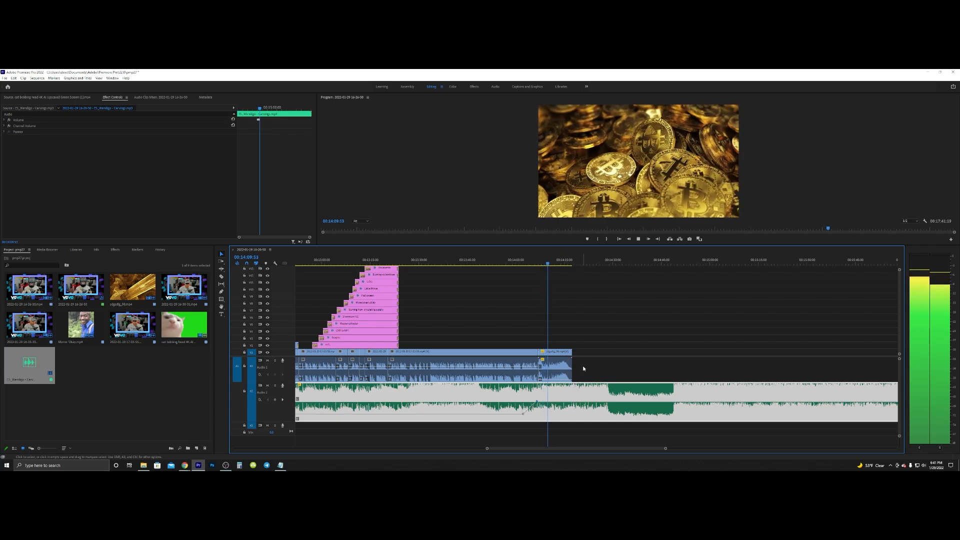
Split the music at the end of the outro clip and delete the excess part after the cut
key(c)
click(572, 396)
key(v)
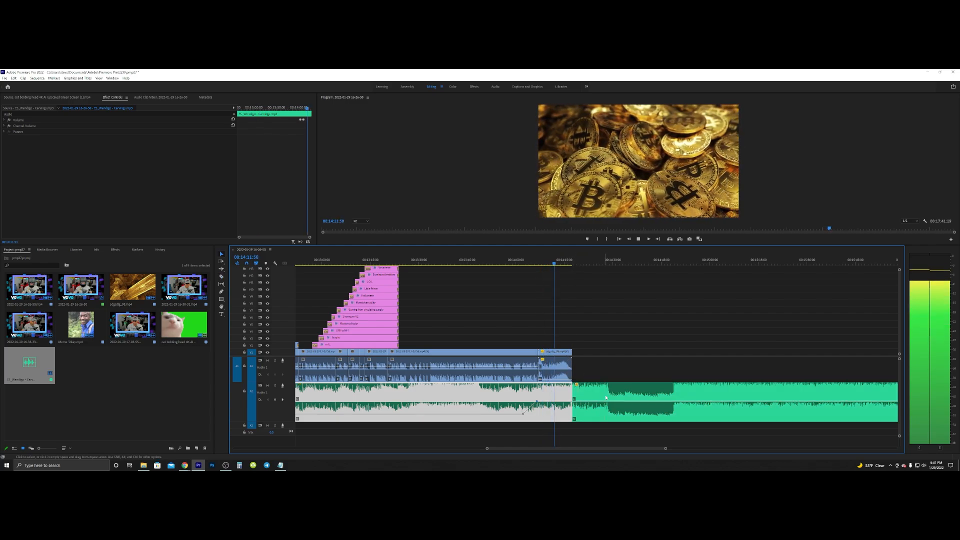
click(607, 396)
key(Delete)
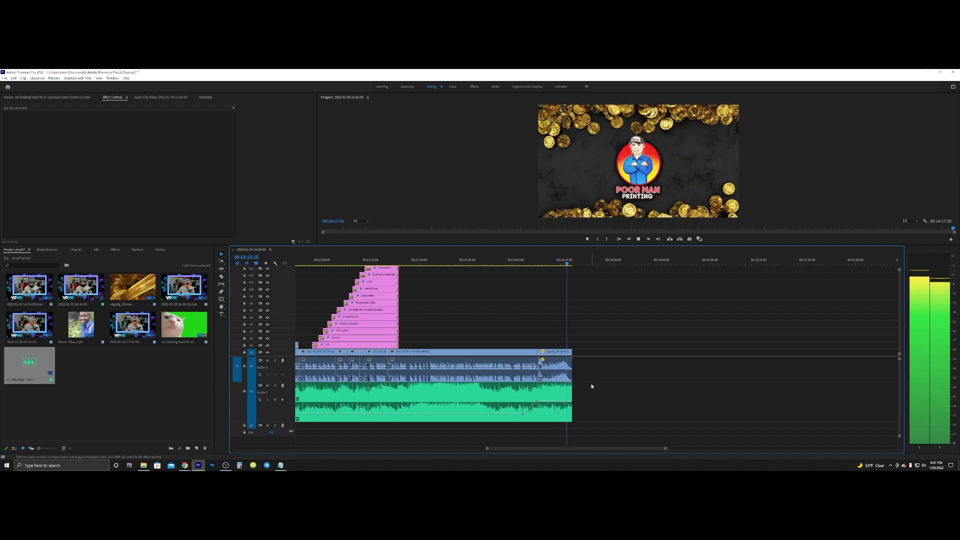
key(space)
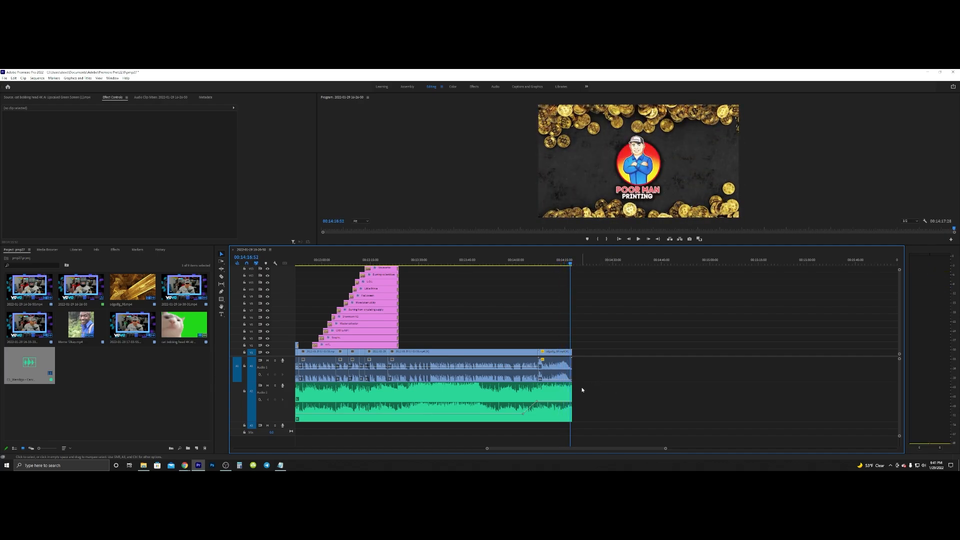
Mark the sequence's In point at 00:00:00:00 and its Out point at the end of the last clip
key(backslash)
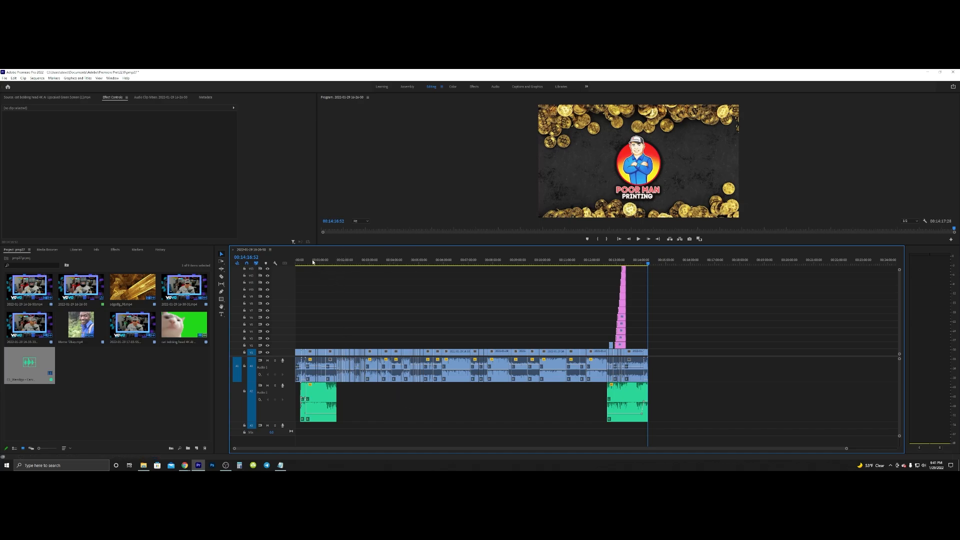
drag(303, 262, 281, 265)
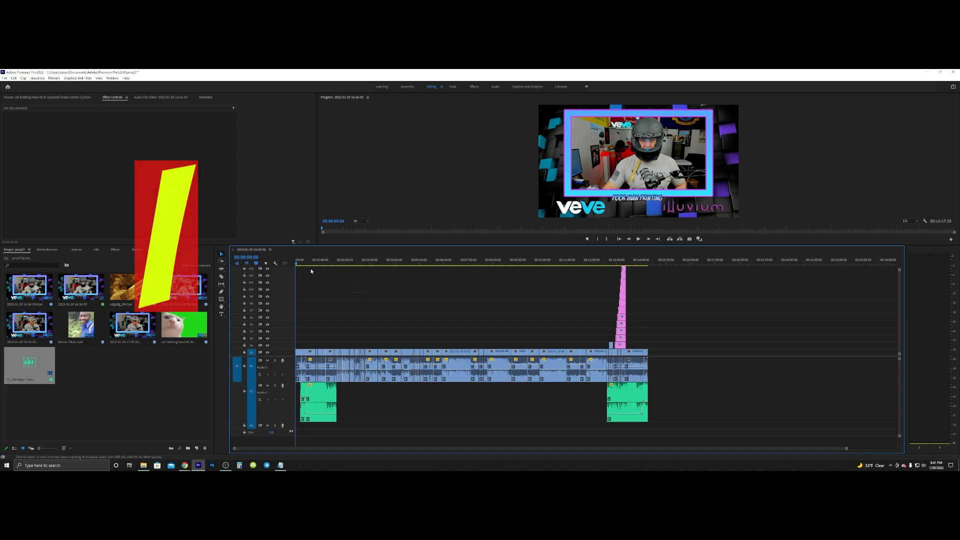
key(ctrl+a)
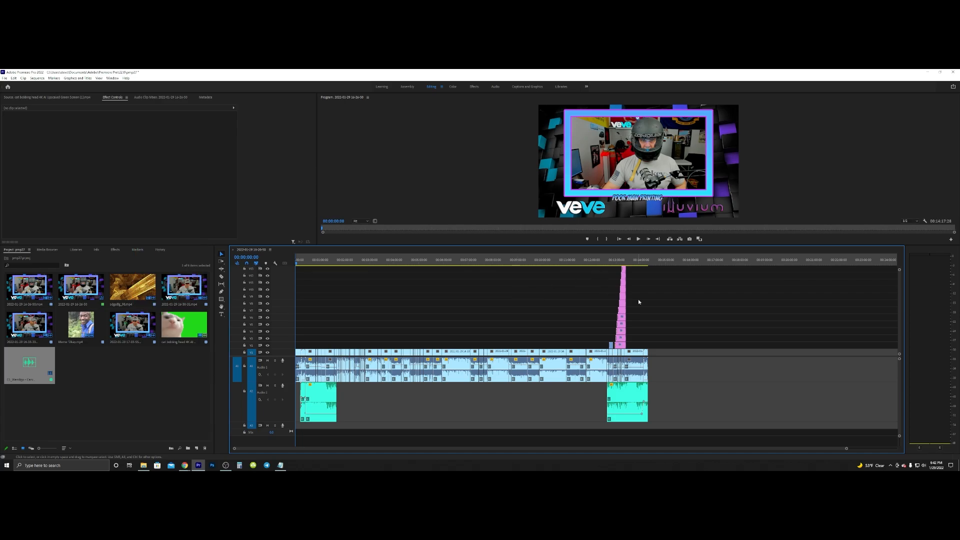
scroll(683, 311, up, 5)
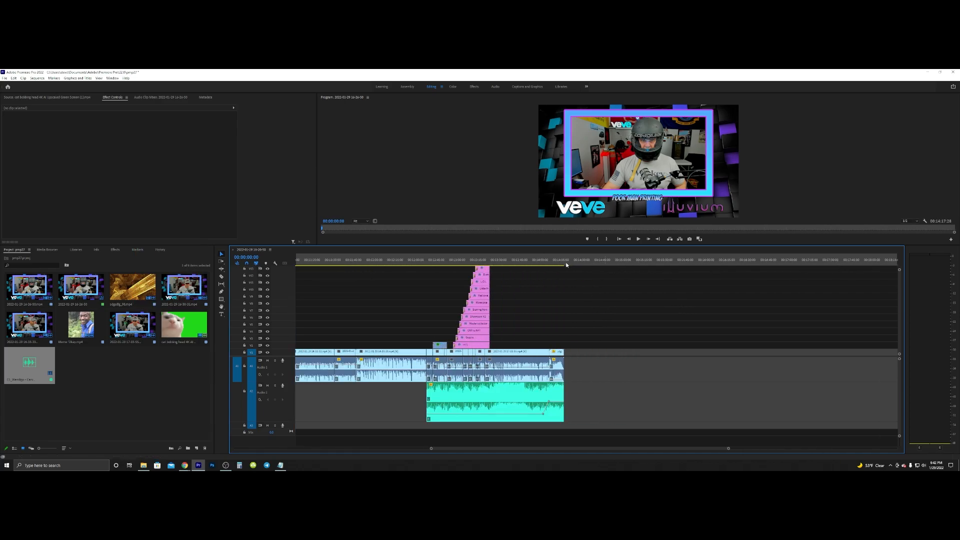
click(565, 261)
drag(565, 263, 565, 264)
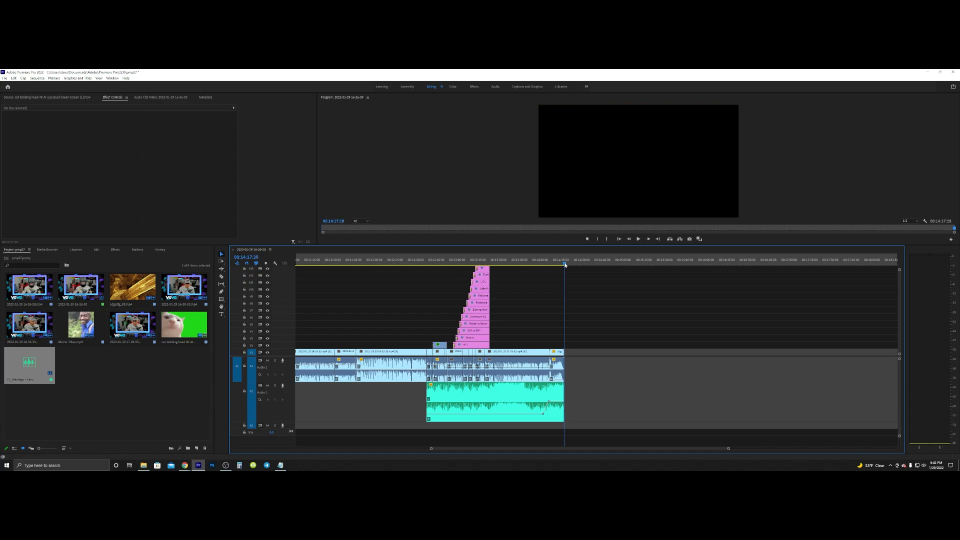
scroll(542, 323, down, 4)
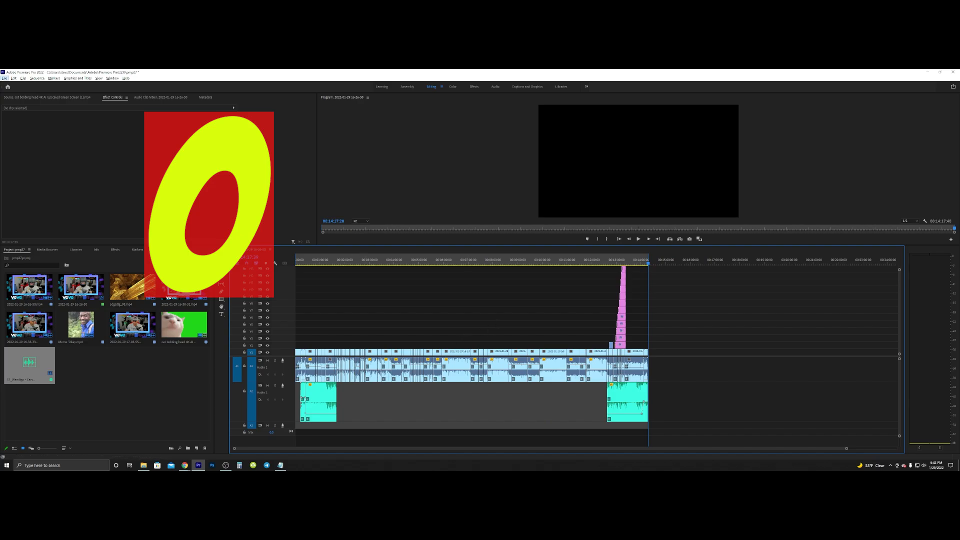
Open the media export settings for the sequence and choose the custom "Copy of YouTube 1080p" preset
click(5, 79)
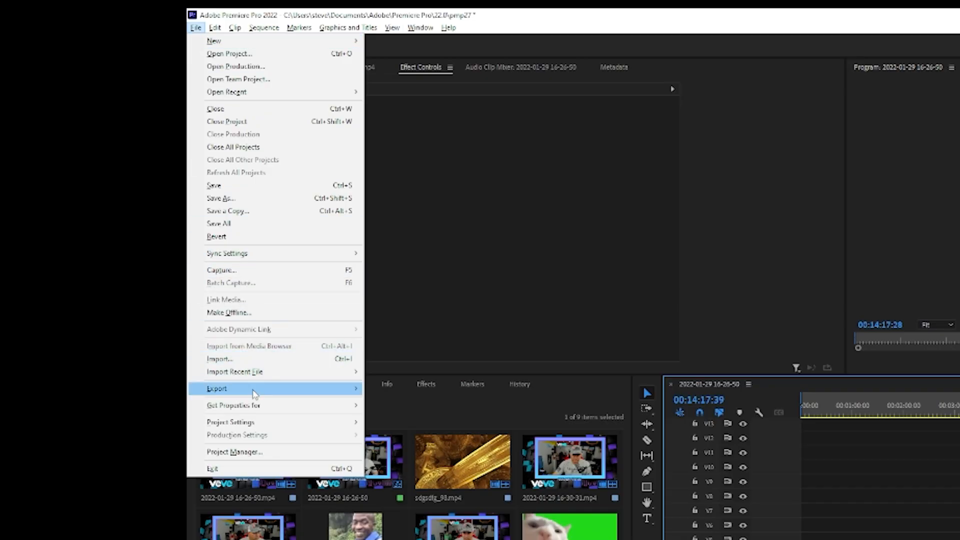
mouse_move(255, 393)
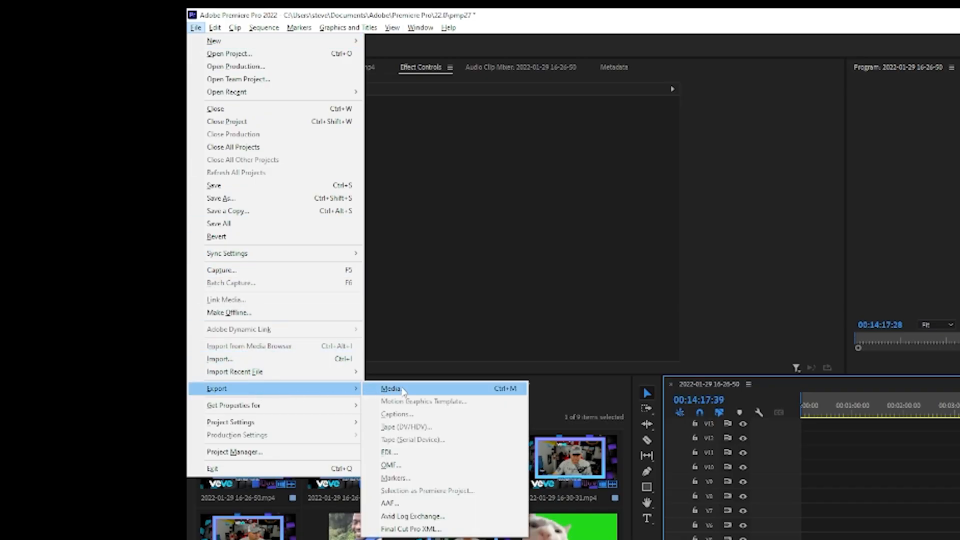
click(402, 390)
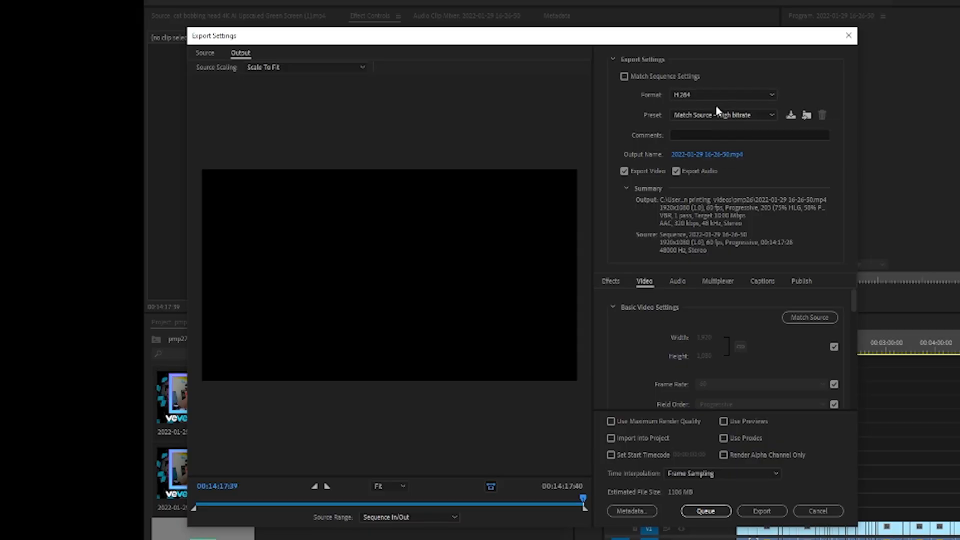
click(771, 115)
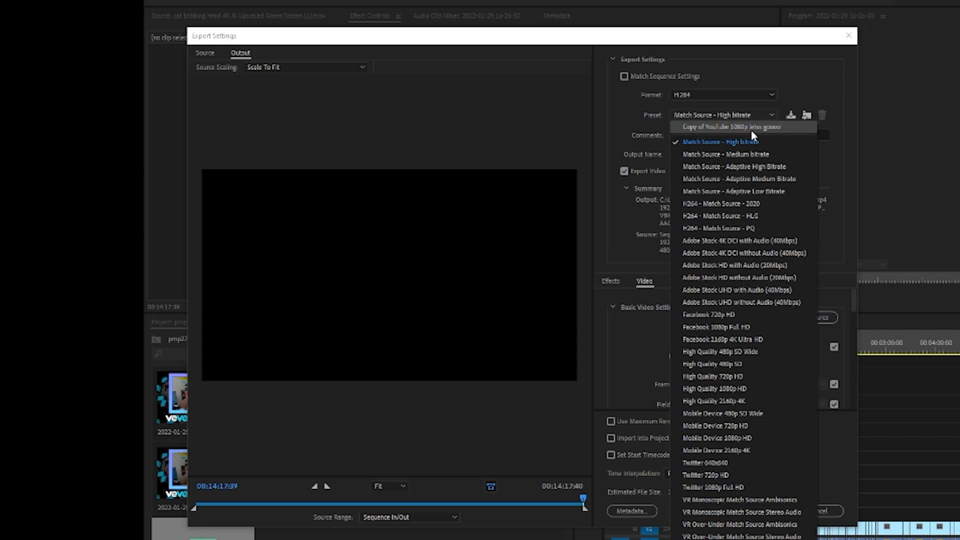
click(752, 131)
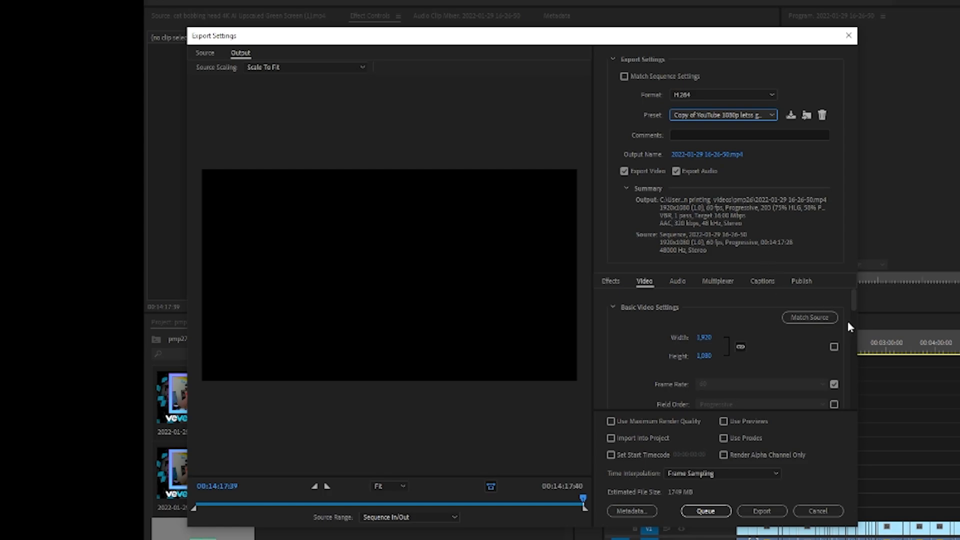
Select VBR, 1 pass as the bitrate encoding in the export's video settings
scroll(854, 310, down, 5)
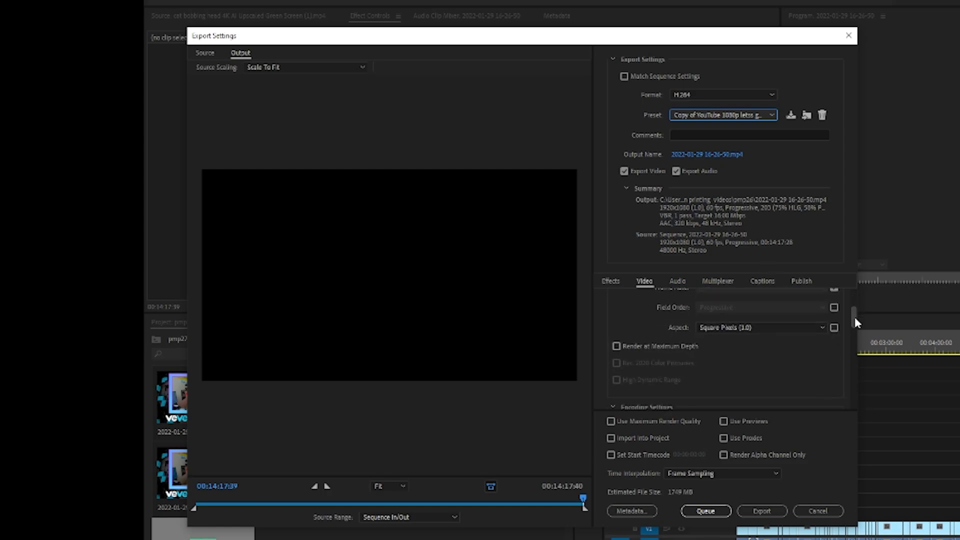
drag(855, 323, 851, 383)
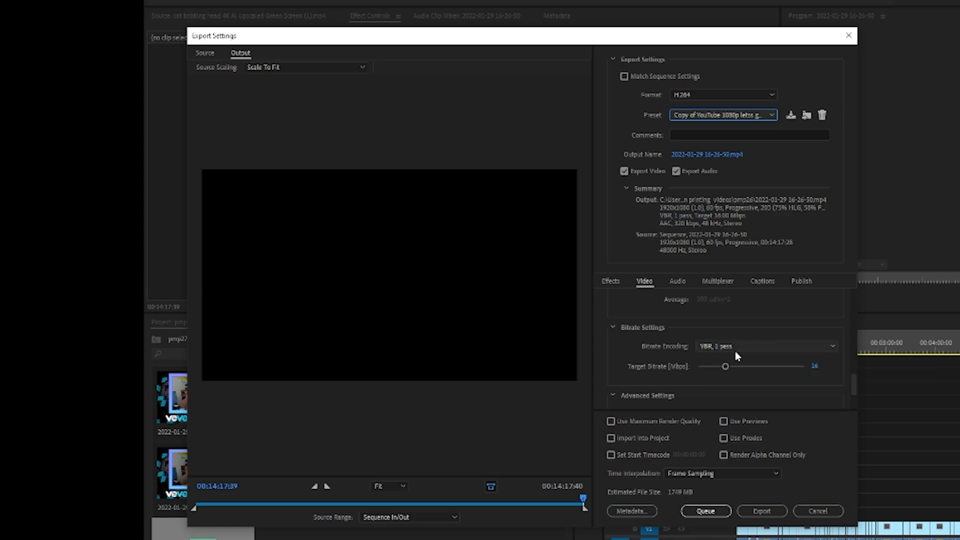
click(833, 347)
click(753, 374)
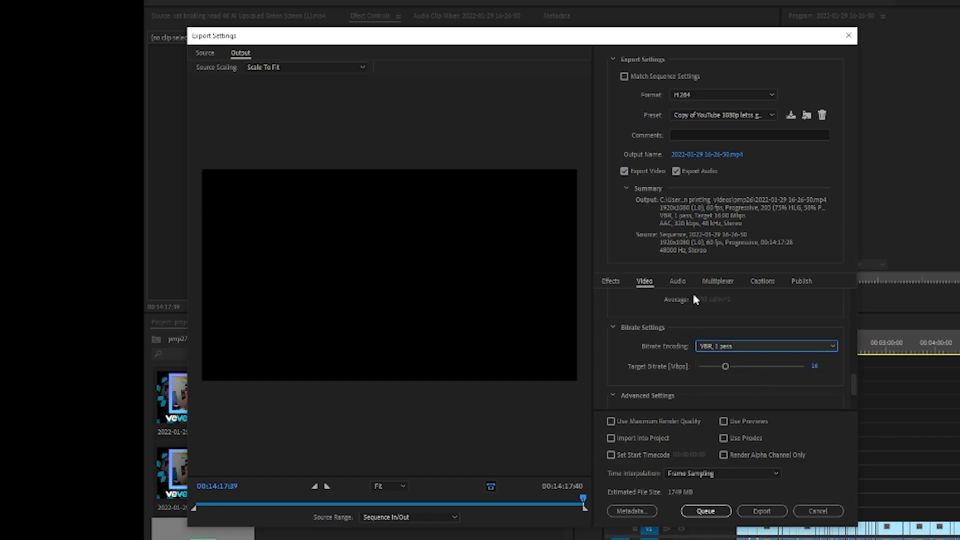
Review the export's audio and effects settings and recheck the video bitrate settings
click(678, 281)
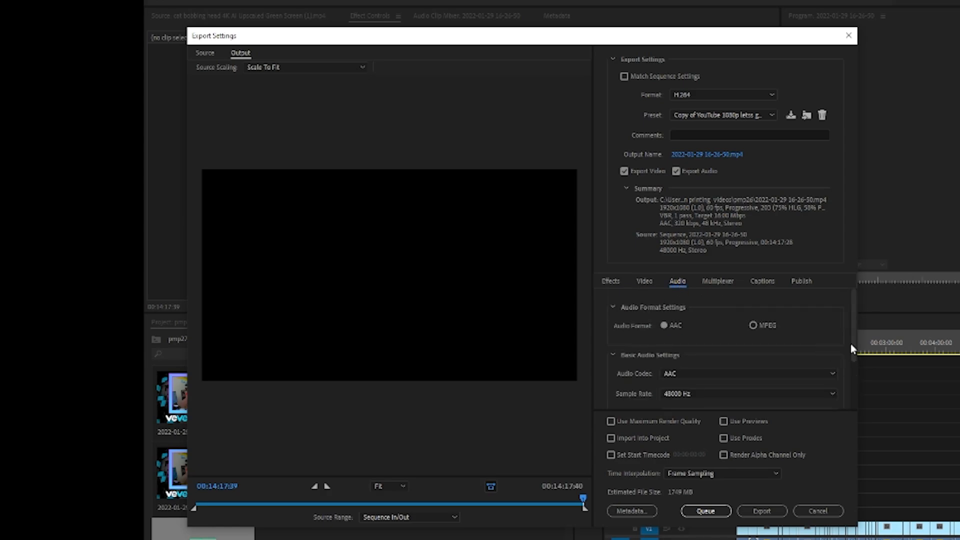
drag(853, 341, 831, 335)
click(615, 283)
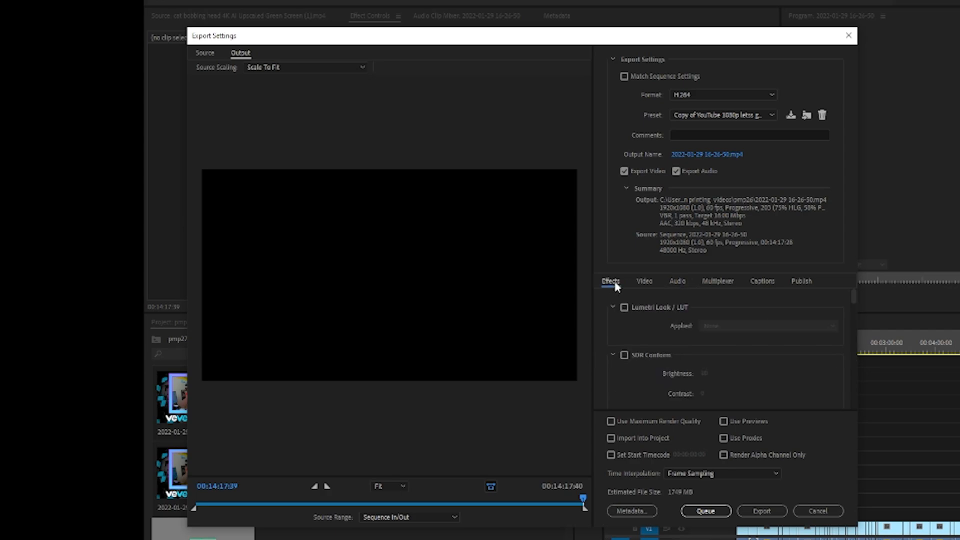
click(642, 283)
scroll(853, 395, down, 3)
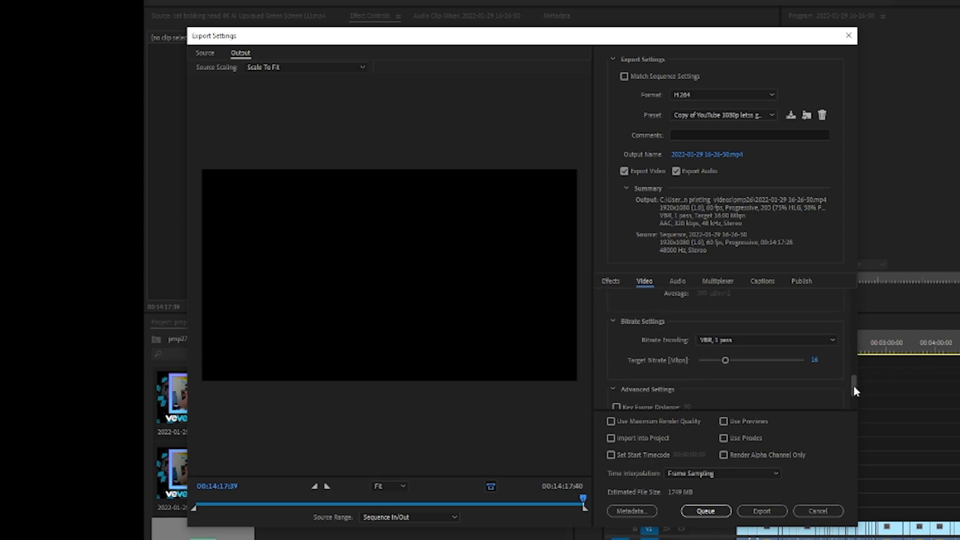
drag(857, 400, 854, 386)
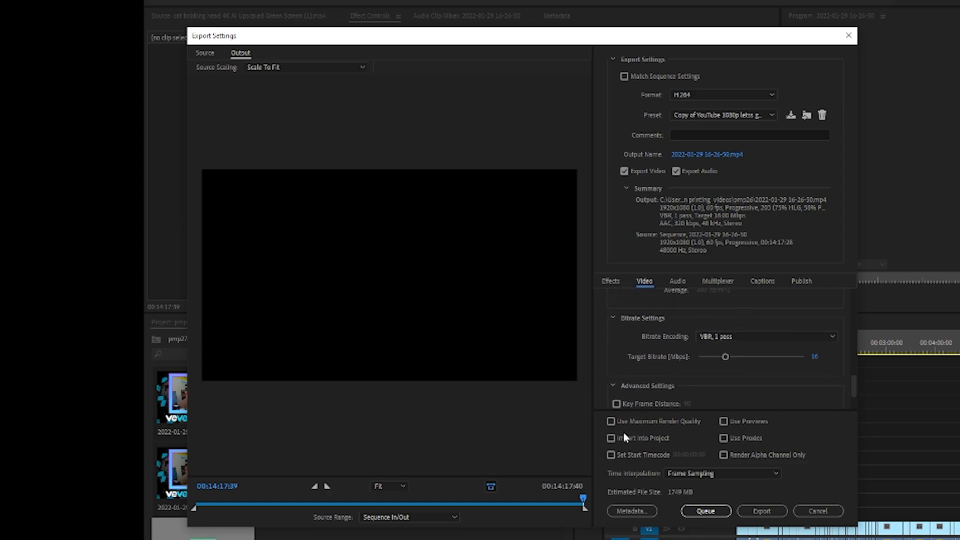
Set the output file to "10 omi" in the pmp27 folder under poor man printing videos and start the export
click(713, 156)
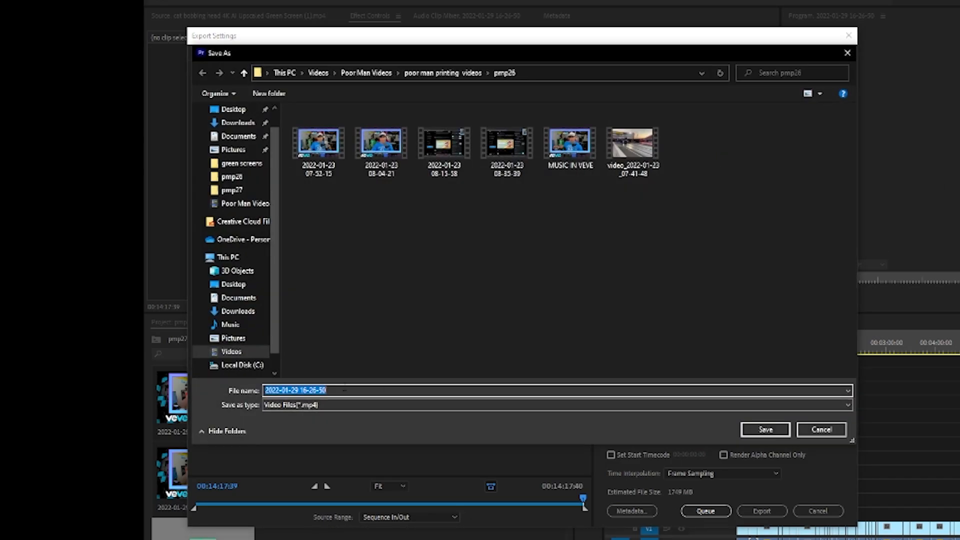
text(10 omi)
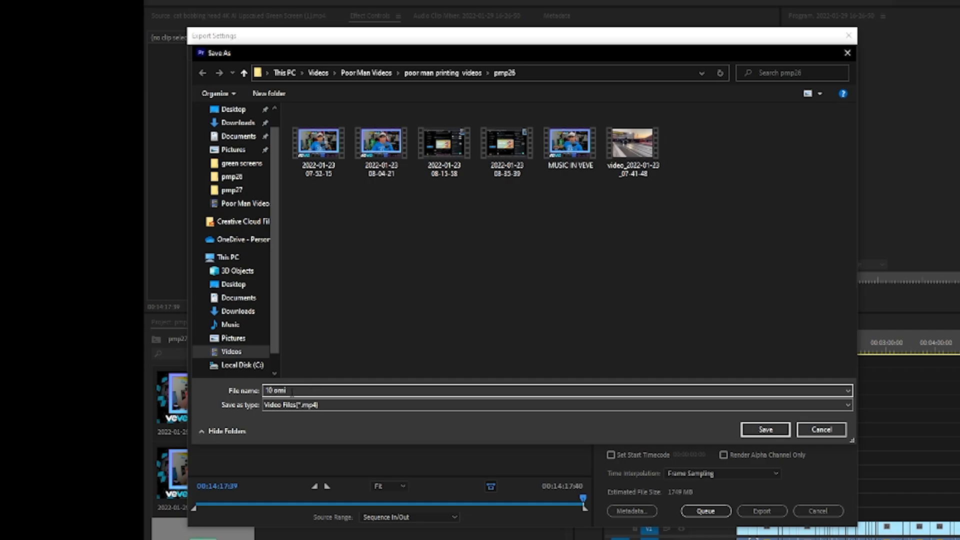
click(231, 352)
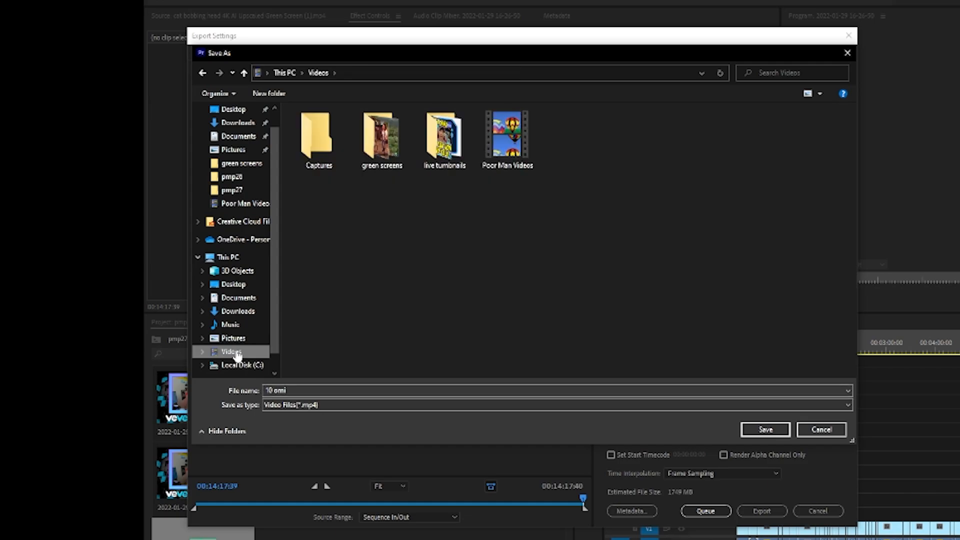
double_click(498, 166)
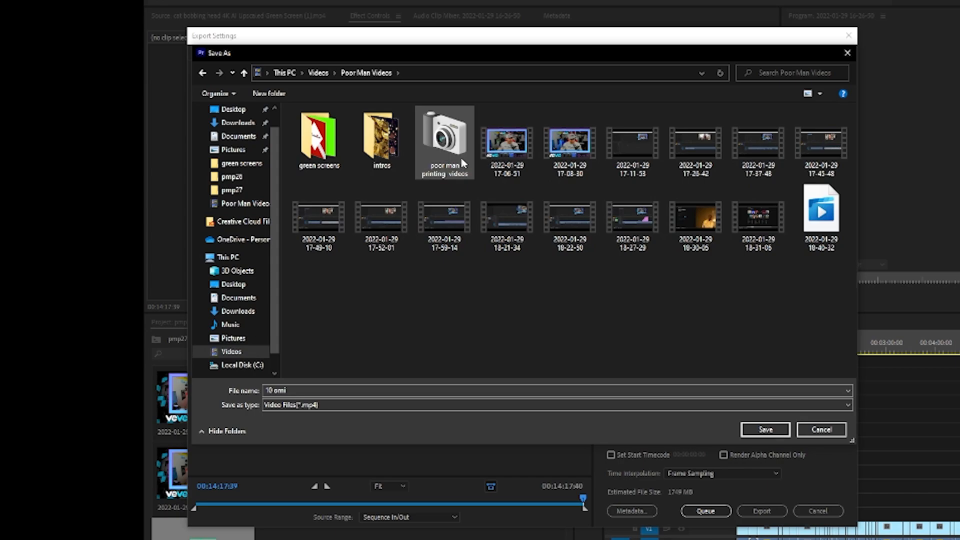
double_click(444, 145)
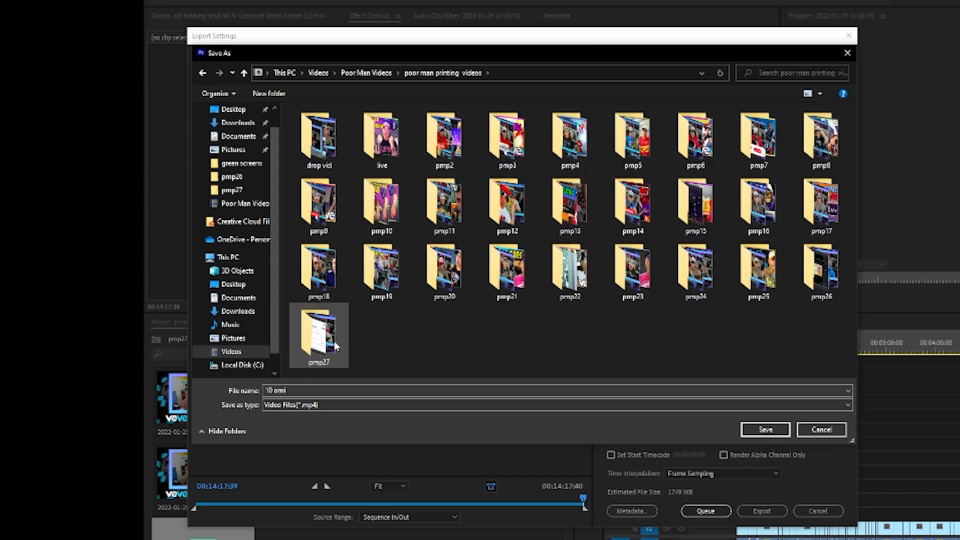
double_click(320, 332)
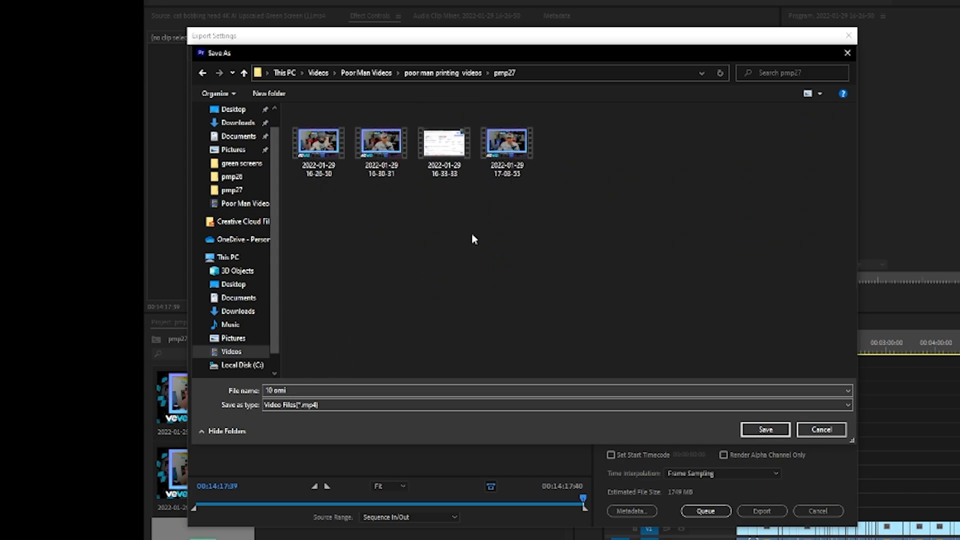
click(768, 430)
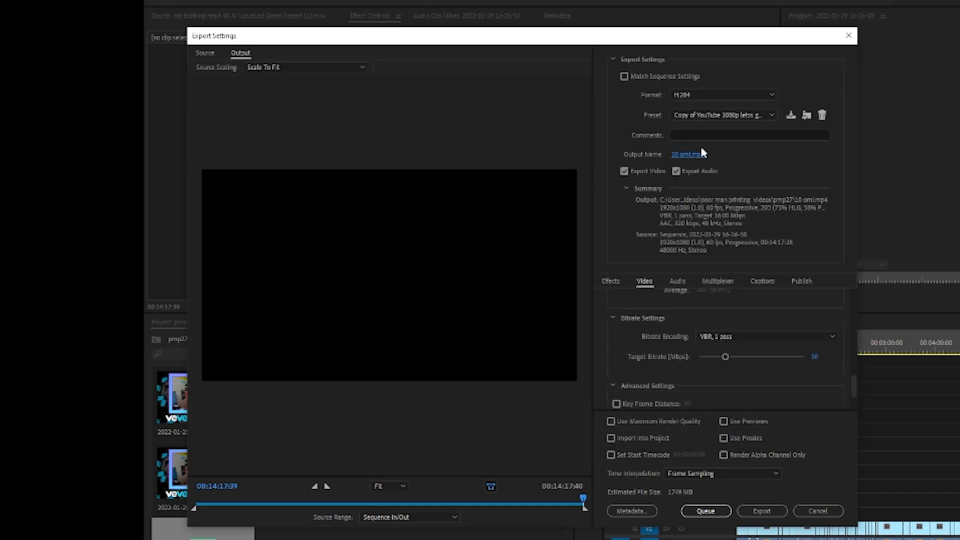
click(762, 511)
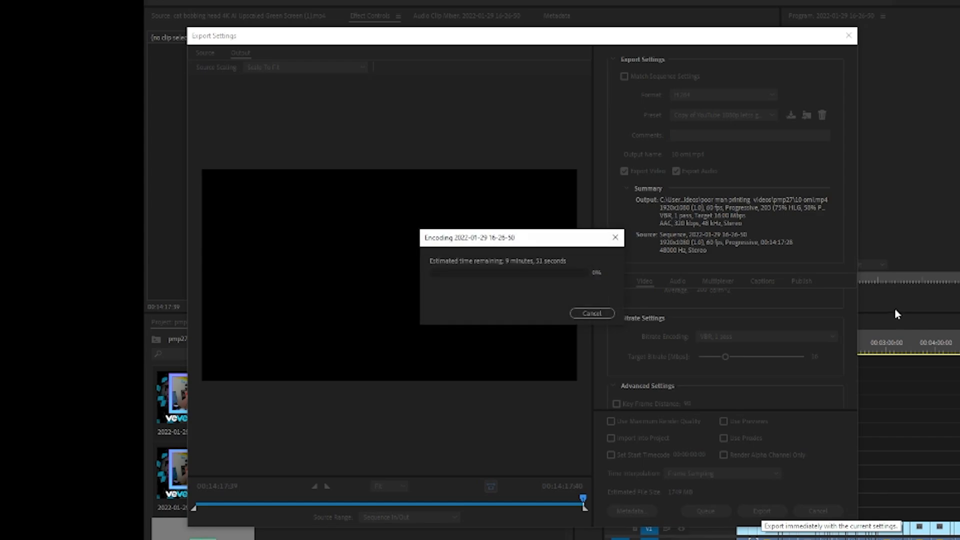